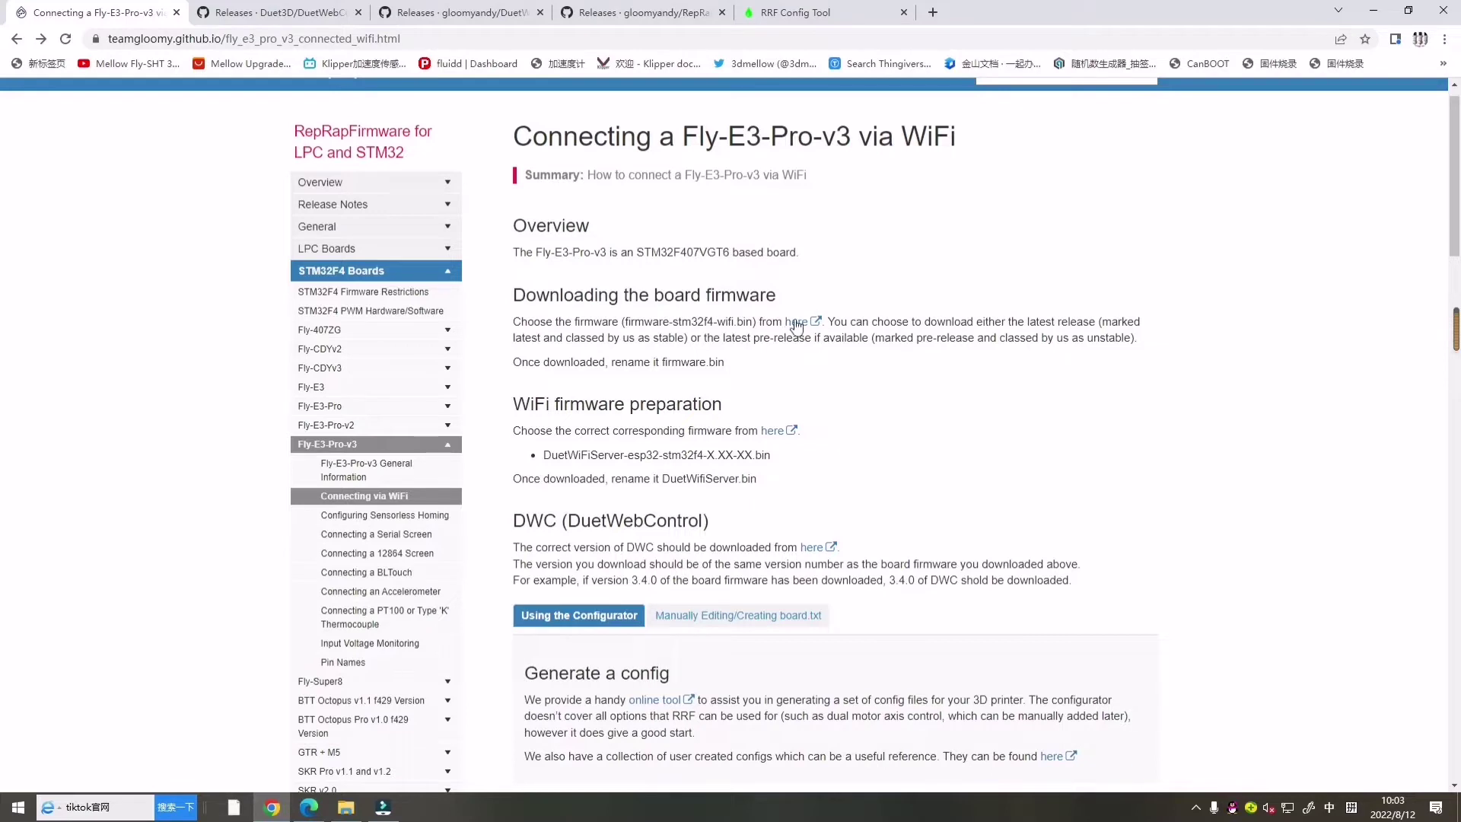
Review the DuetWebControl, DuetWiFiSocketServer and RepRapFirmware release assets, ending on firmware-stm32f4-wifi-3.4.1_102.bin
{"action": "left_click", "coordinate": [257, 12]}
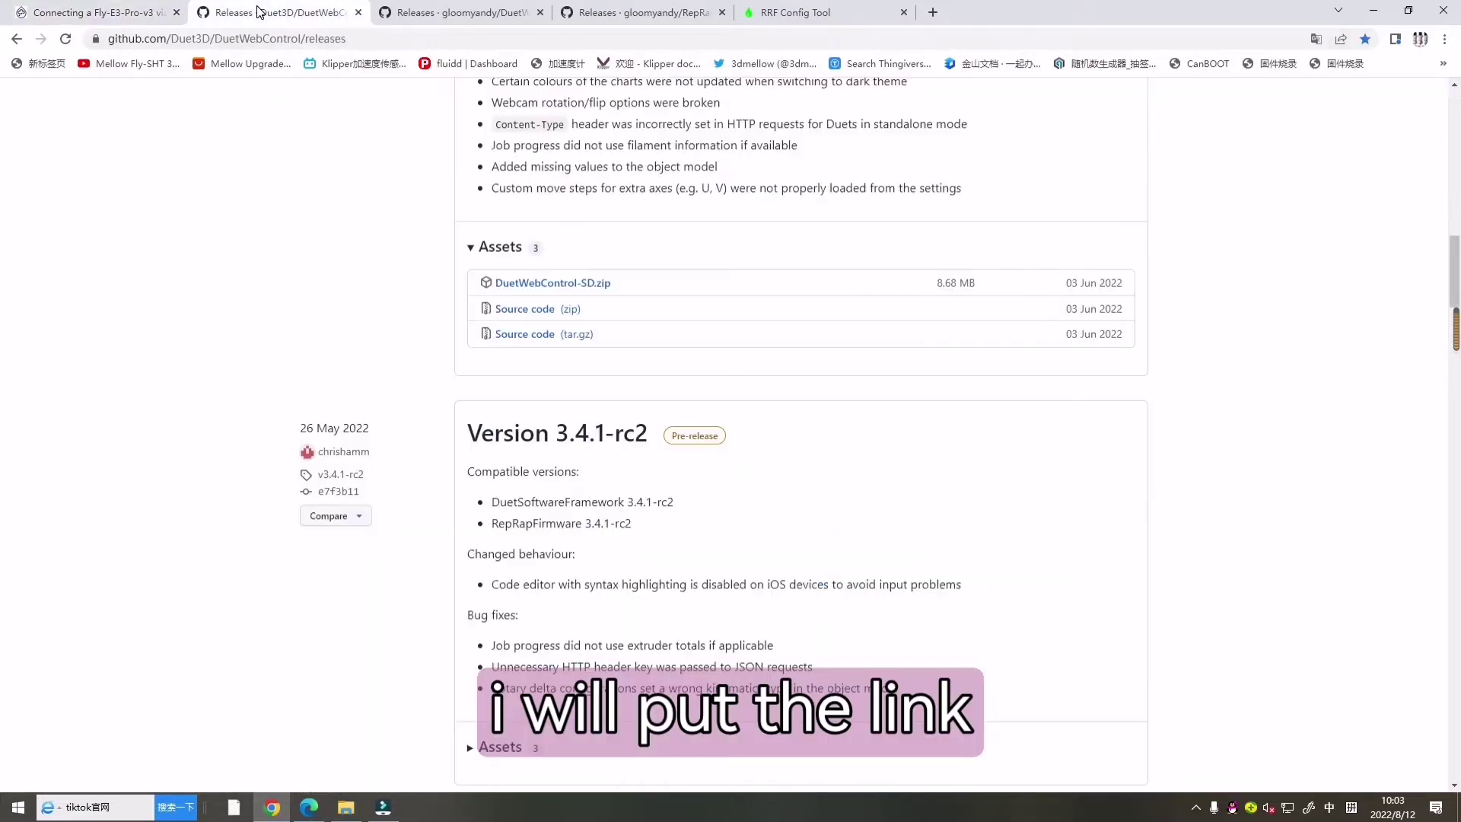
{"action": "triple_click", "coordinate": [487, 275]}
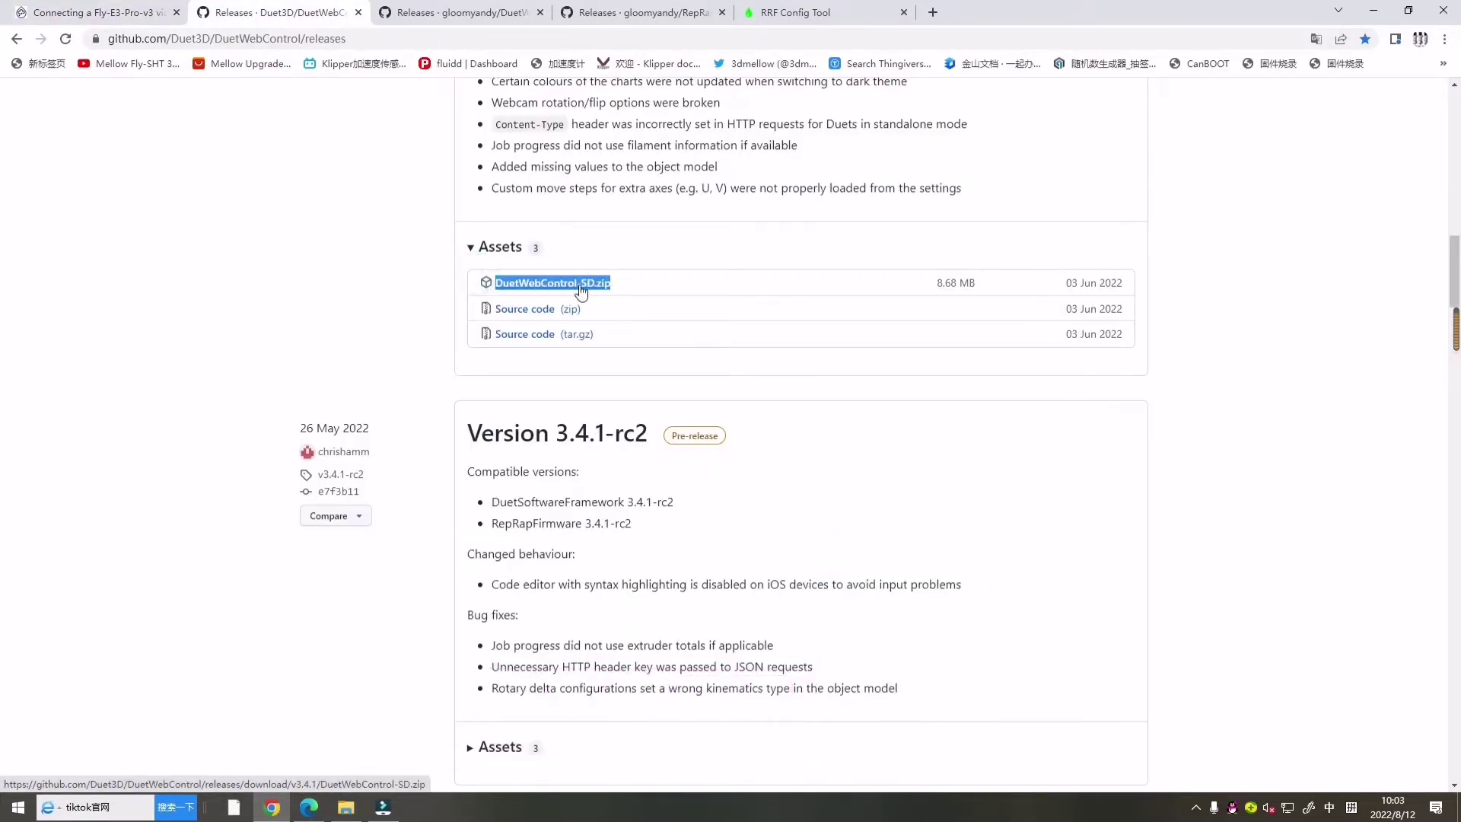
{"action": "left_click", "coordinate": [420, 14]}
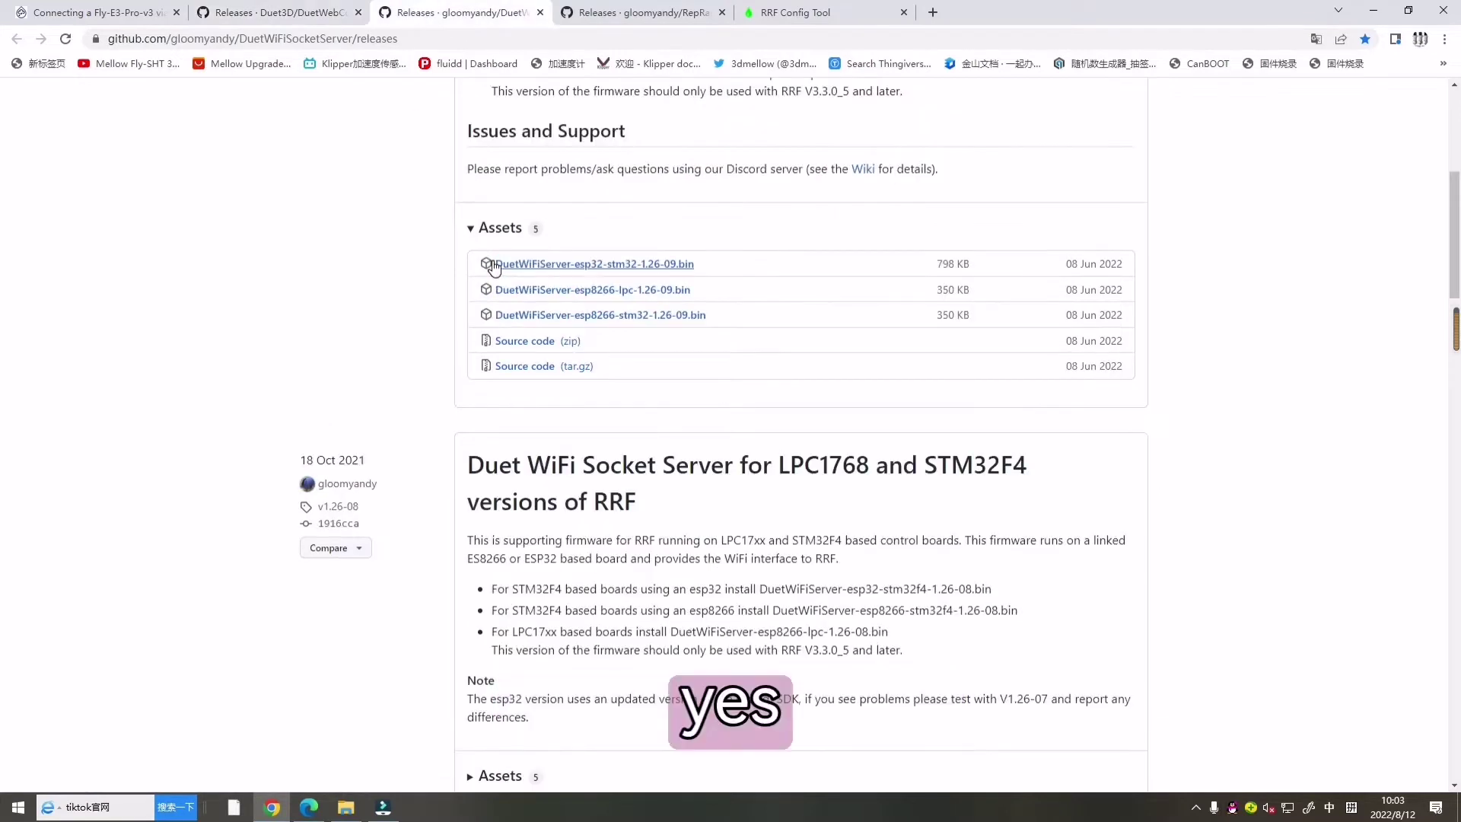
{"action": "left_click_drag", "start_coordinate": [491, 262], "coordinate": [661, 261]}
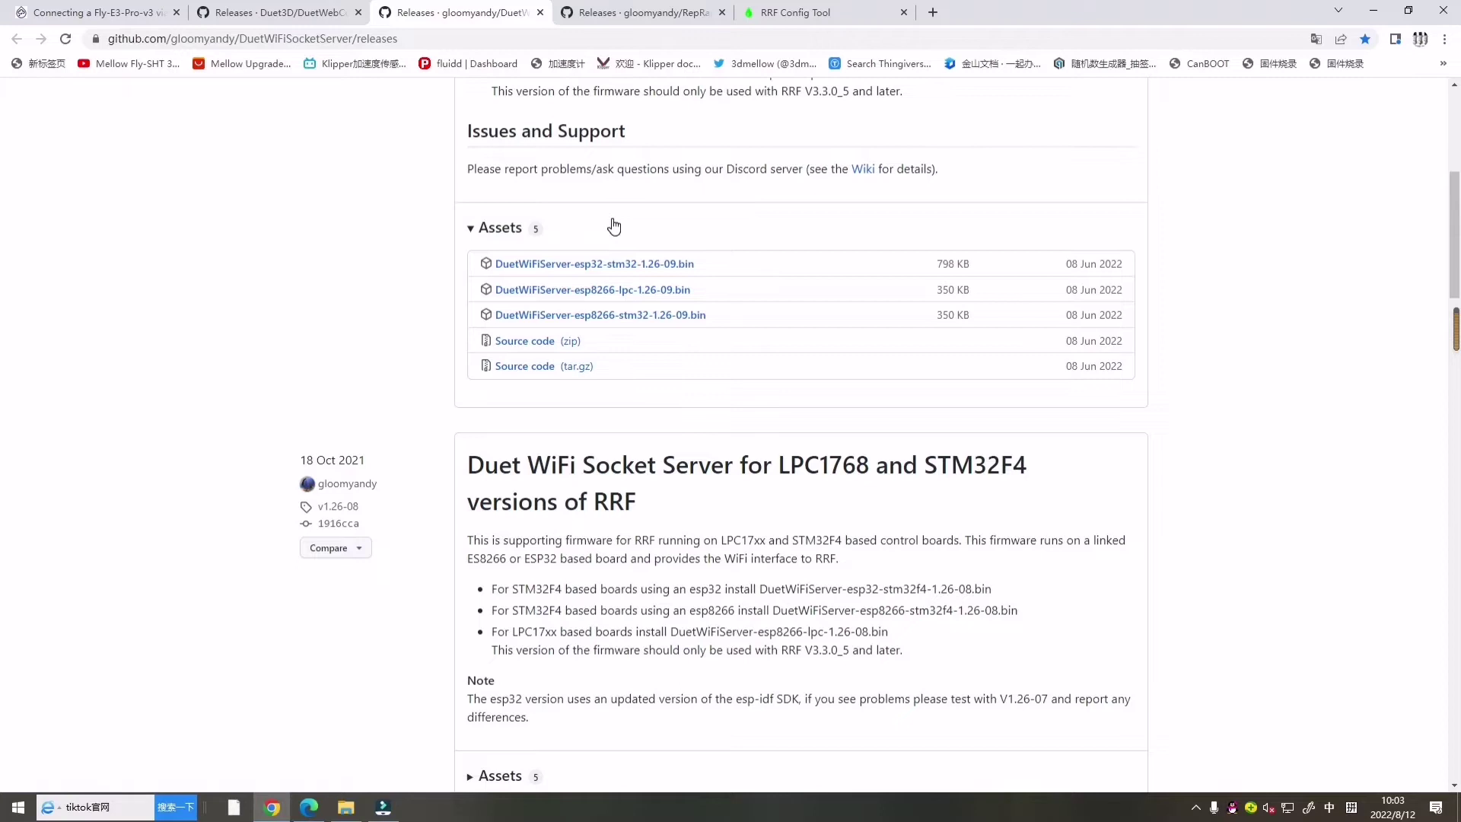
{"action": "left_click", "coordinate": [624, 12]}
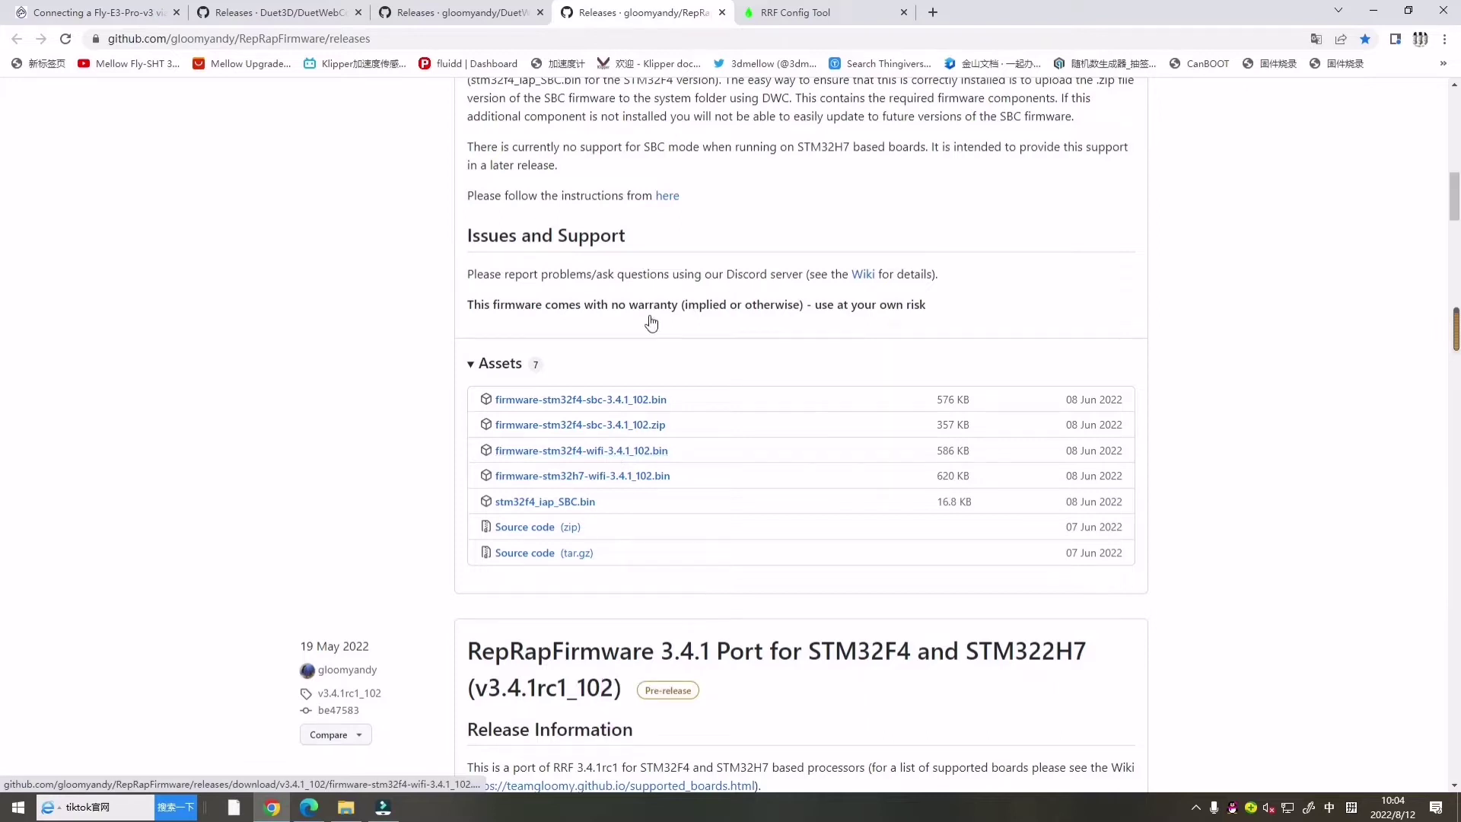
Select Fly-E3-Pro-v3 as the board in the RRF configurator
{"action": "left_click", "coordinate": [776, 14]}
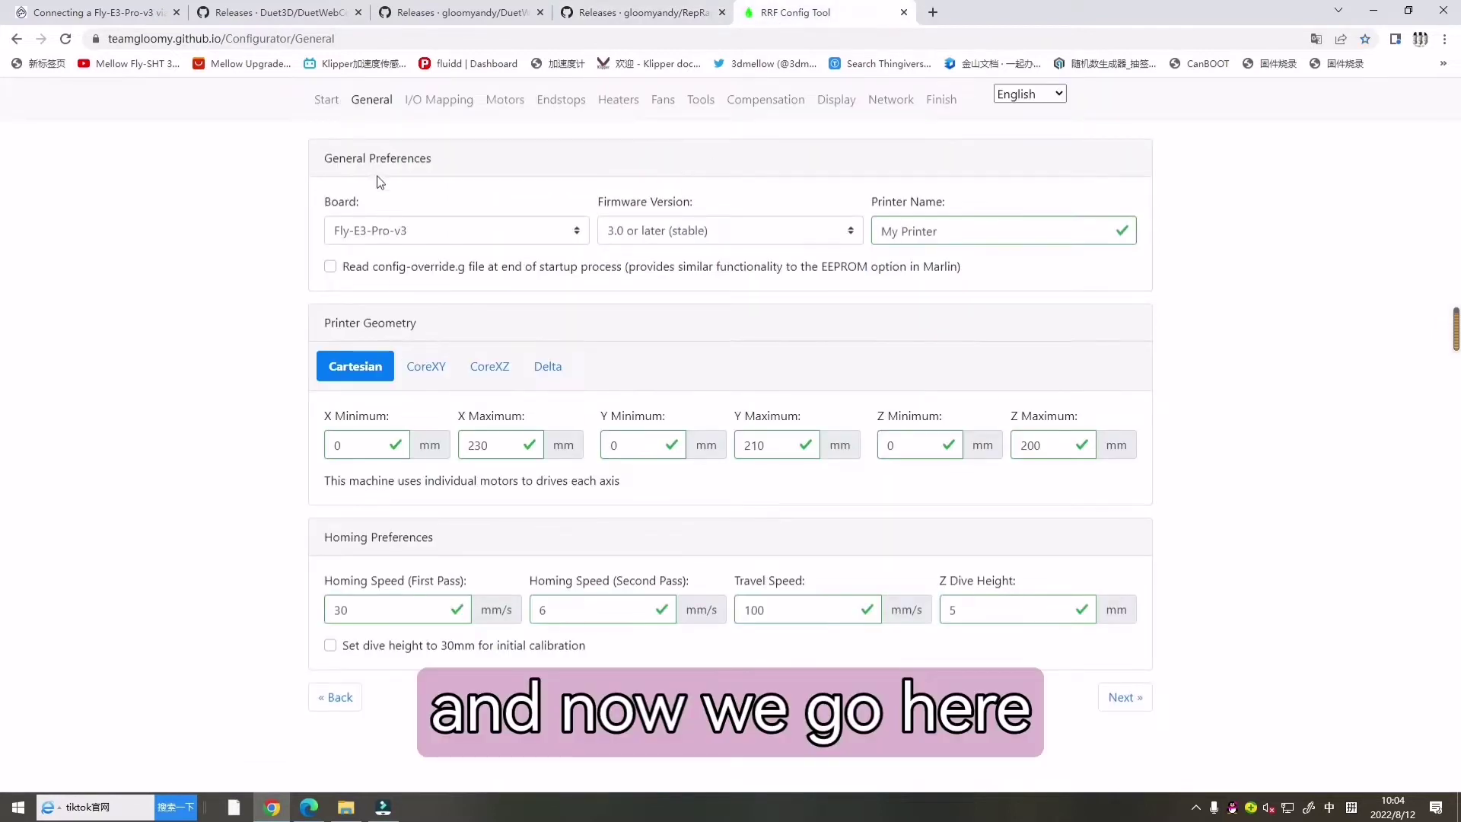
{"action": "left_click", "coordinate": [360, 238]}
{"action": "left_click", "coordinate": [370, 401]}
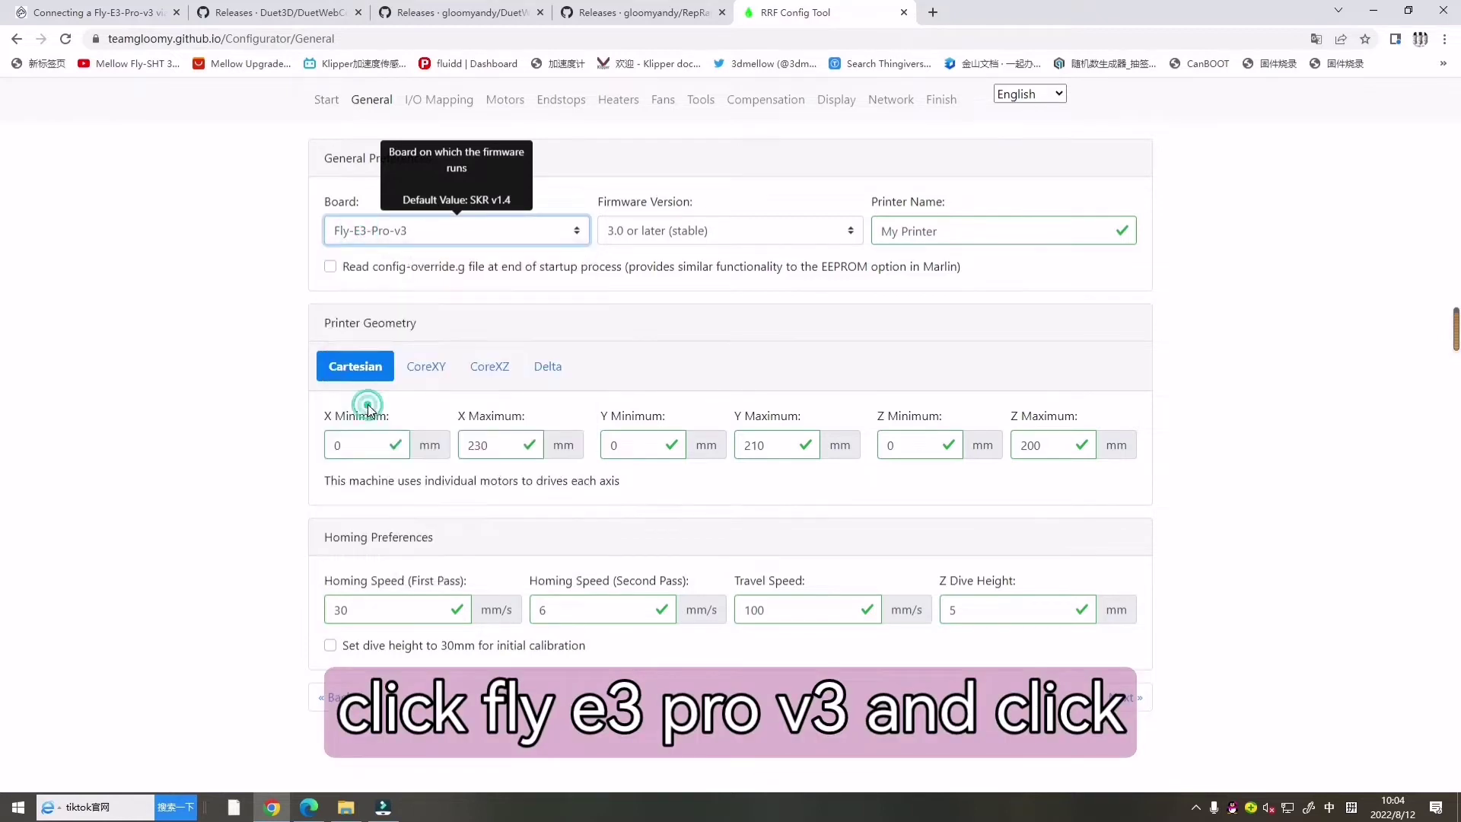
Finish the configuration, download the bundle as a ZIP, and show it in its folder
{"action": "left_click", "coordinate": [938, 100]}
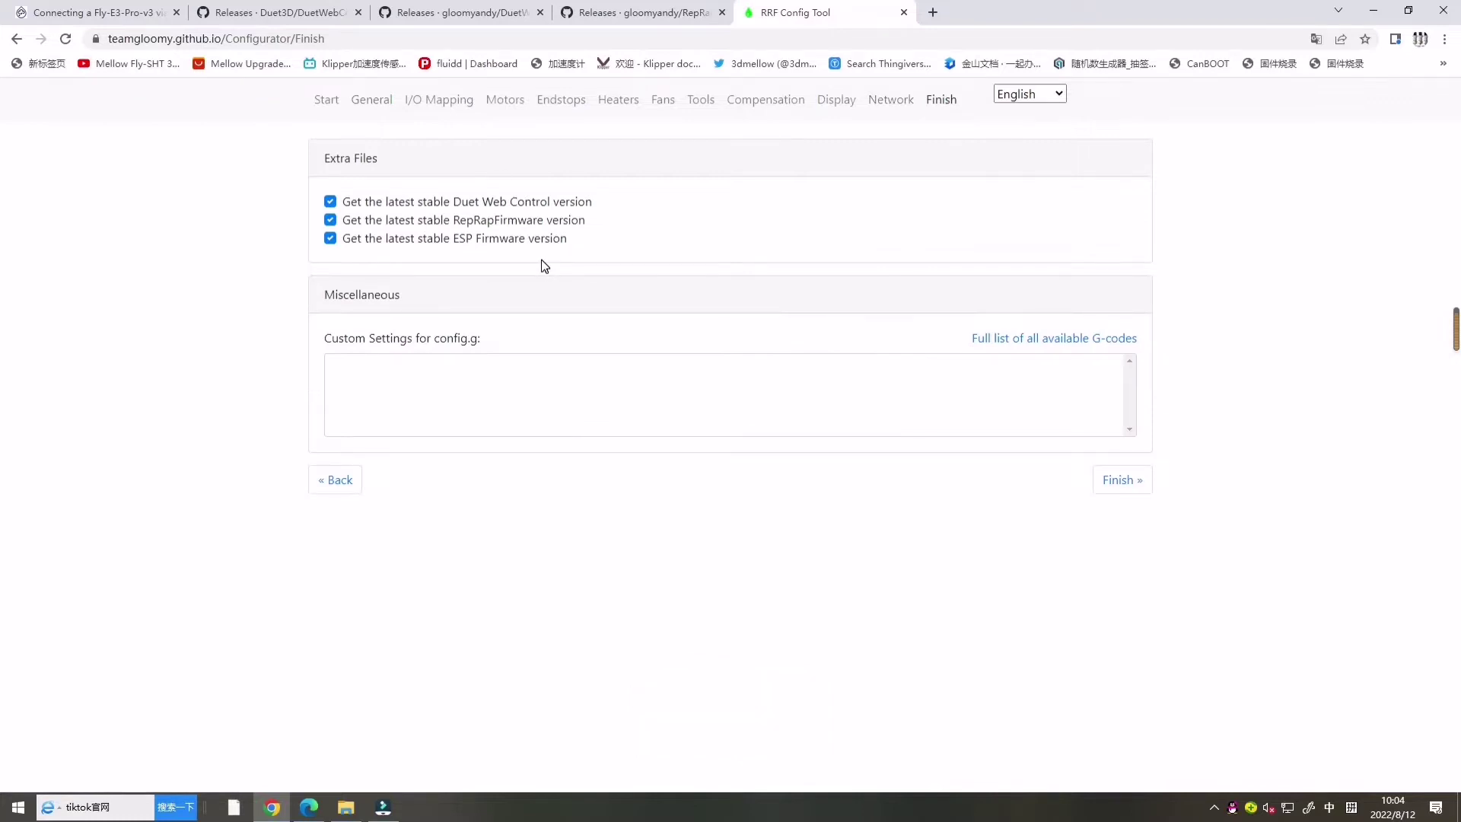
{"action": "left_click", "coordinate": [1121, 479]}
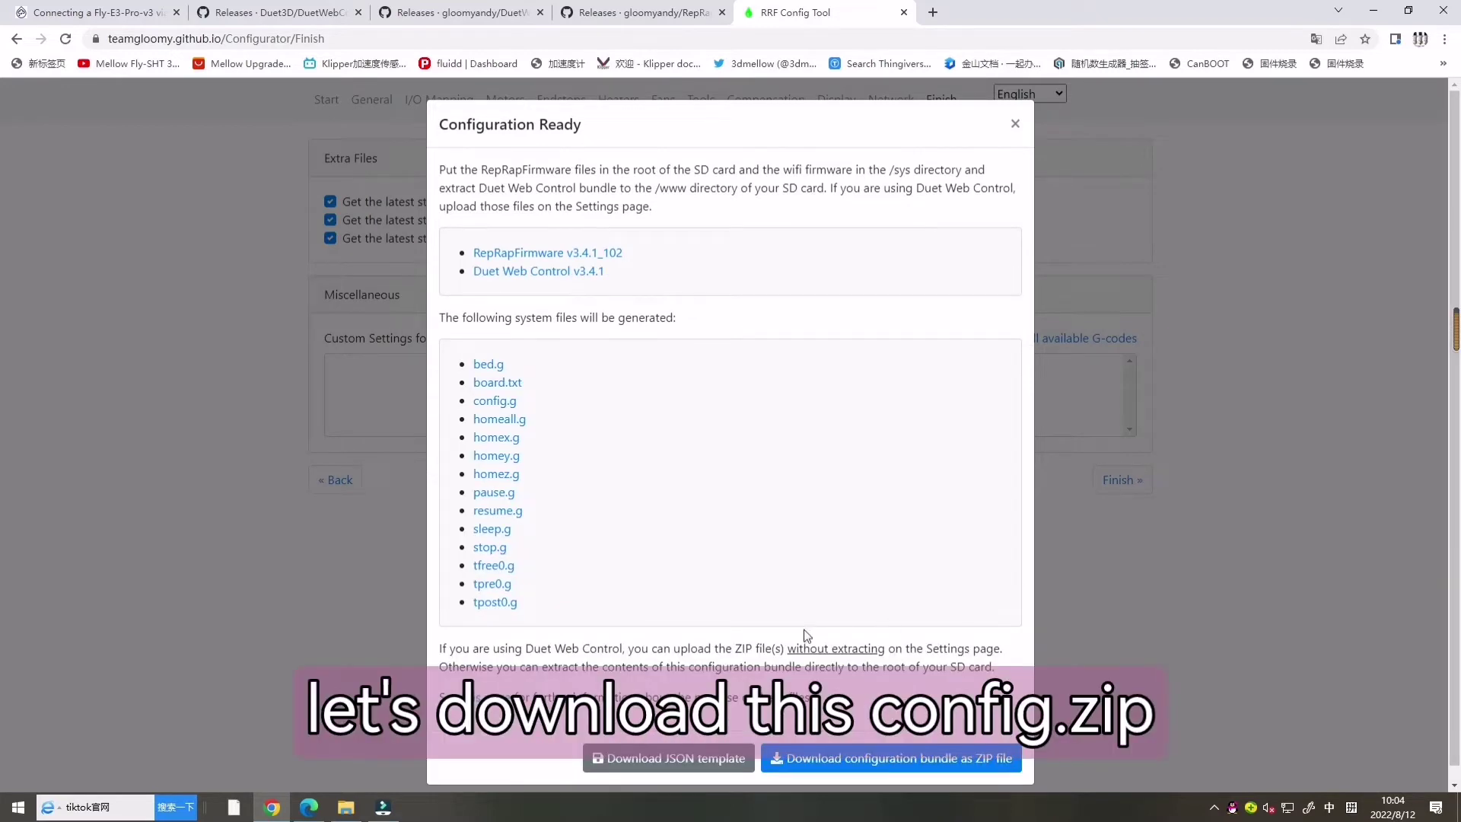
{"action": "left_click", "coordinate": [832, 767]}
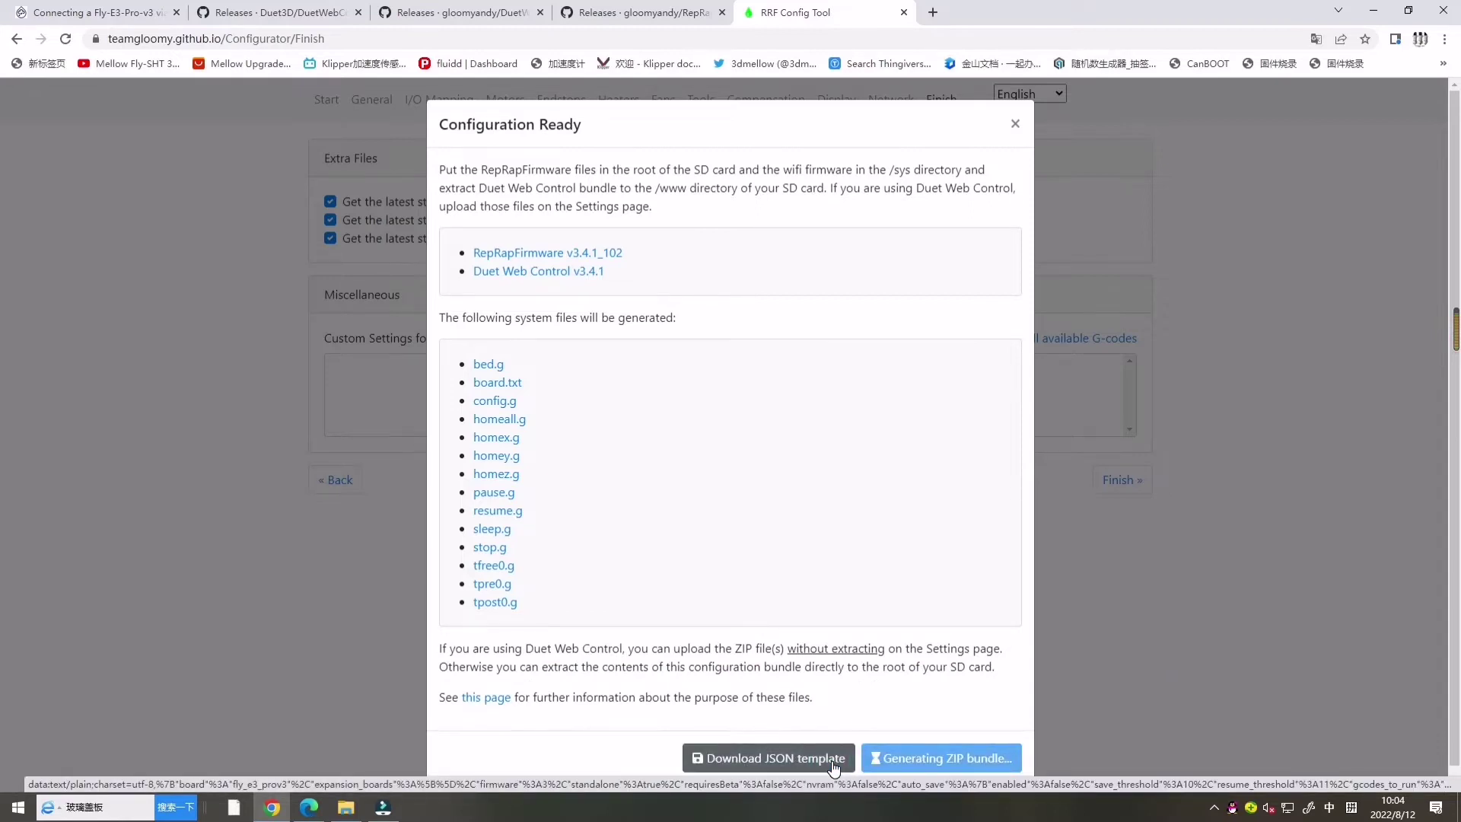
{"action": "left_click", "coordinate": [125, 770]}
{"action": "left_click", "coordinate": [213, 715]}
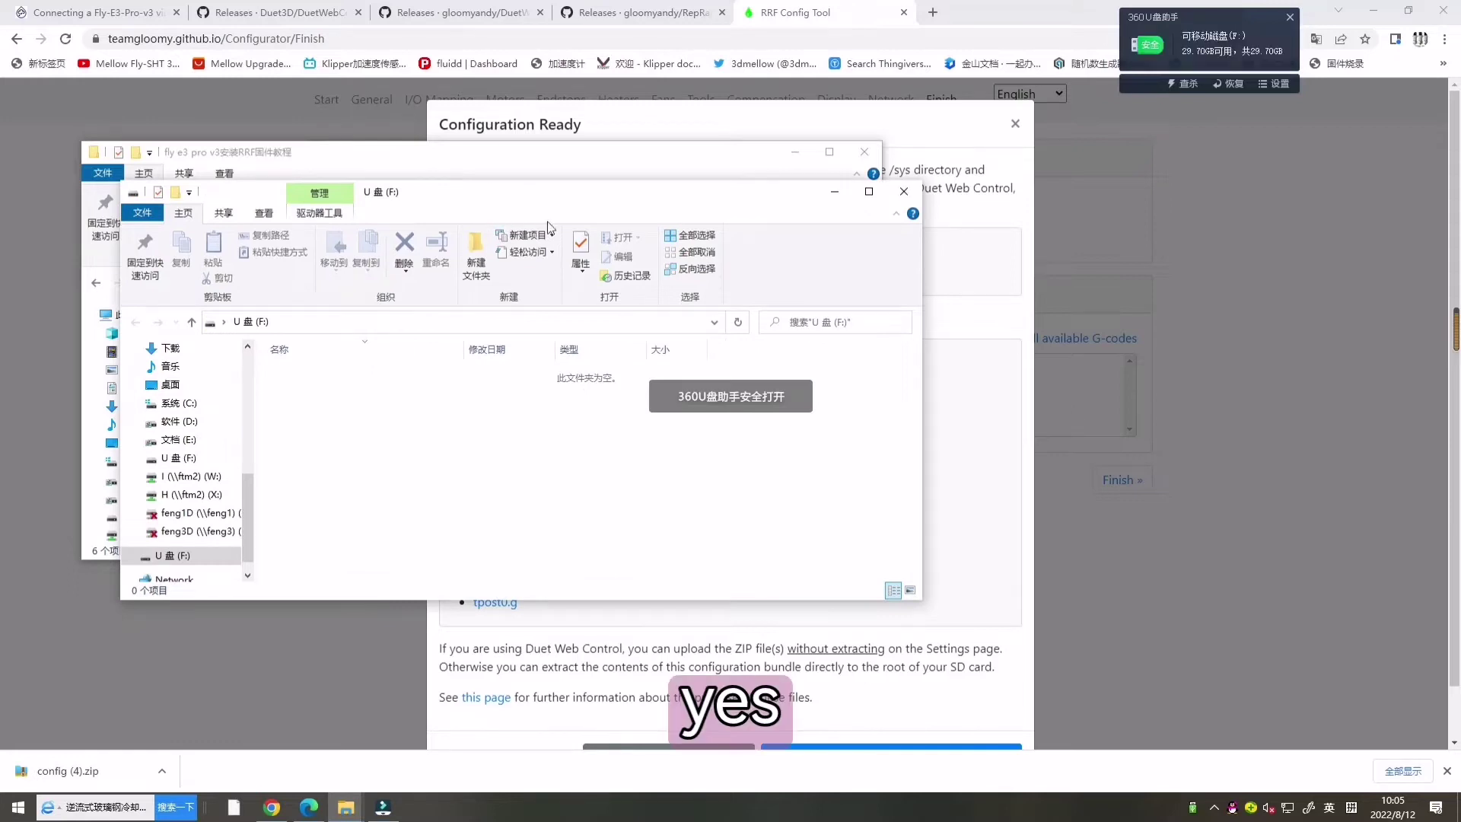
Copy config (4).zip, DuetWebControl-SD.zip and the firmware .bin files onto U盘 (F:)
{"action": "left_click_drag", "start_coordinate": [411, 195], "coordinate": [783, 224]}
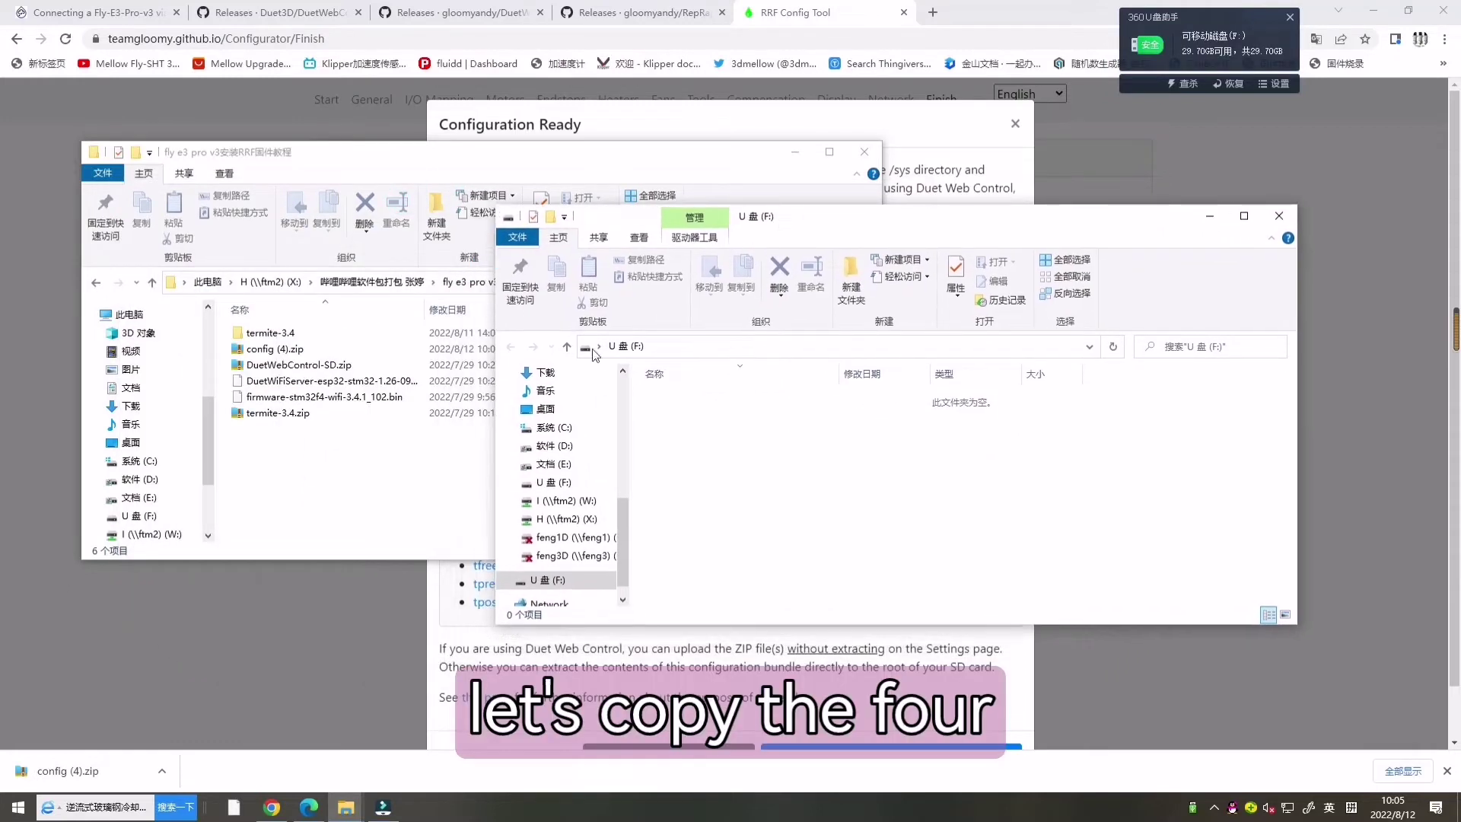
{"action": "left_click", "coordinate": [282, 350]}
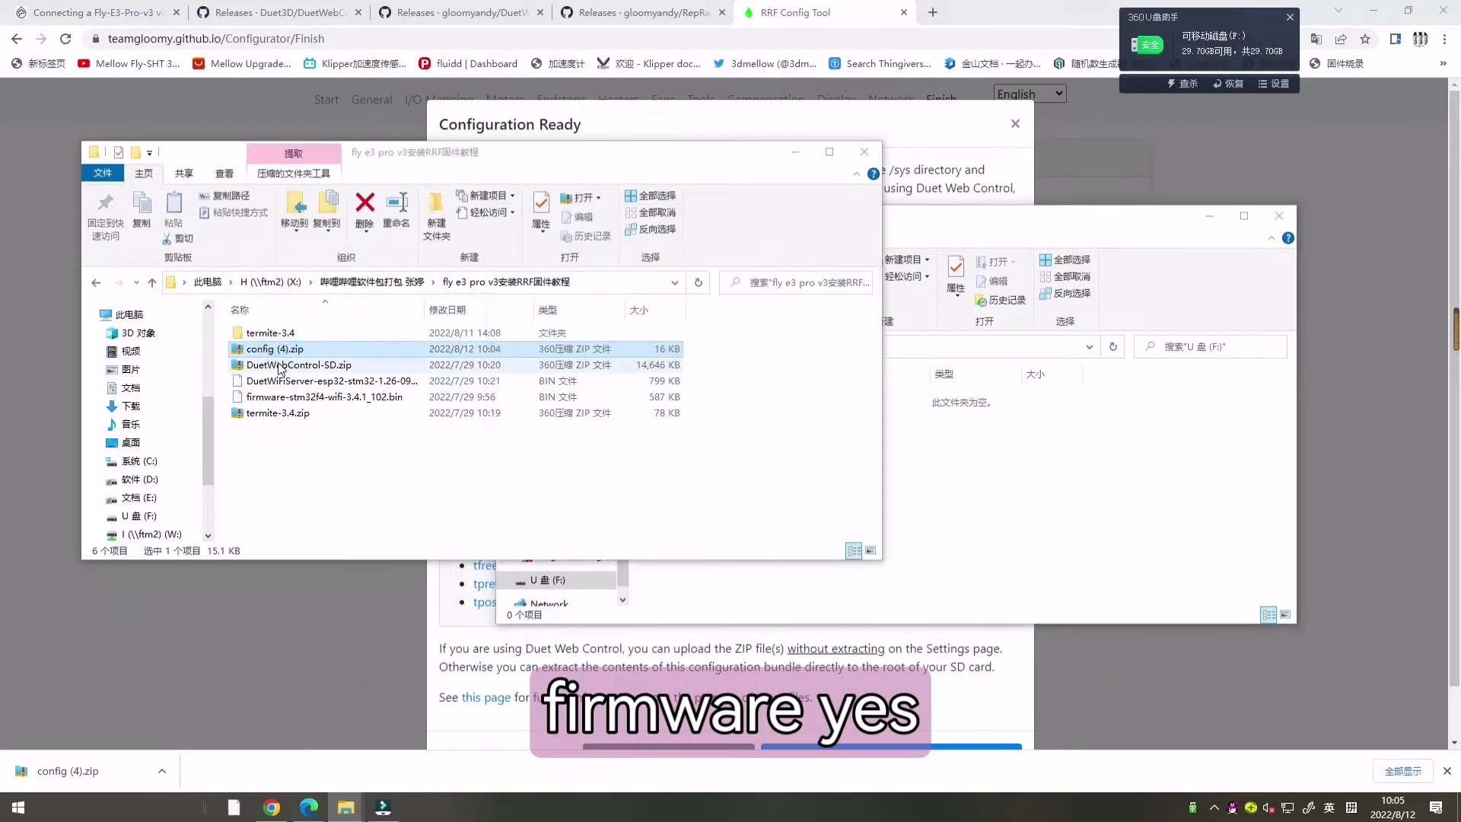
{"action": "left_click", "coordinate": [278, 365], "text": "ctrl"}
{"action": "left_click", "coordinate": [291, 398], "text": "ctrl"}
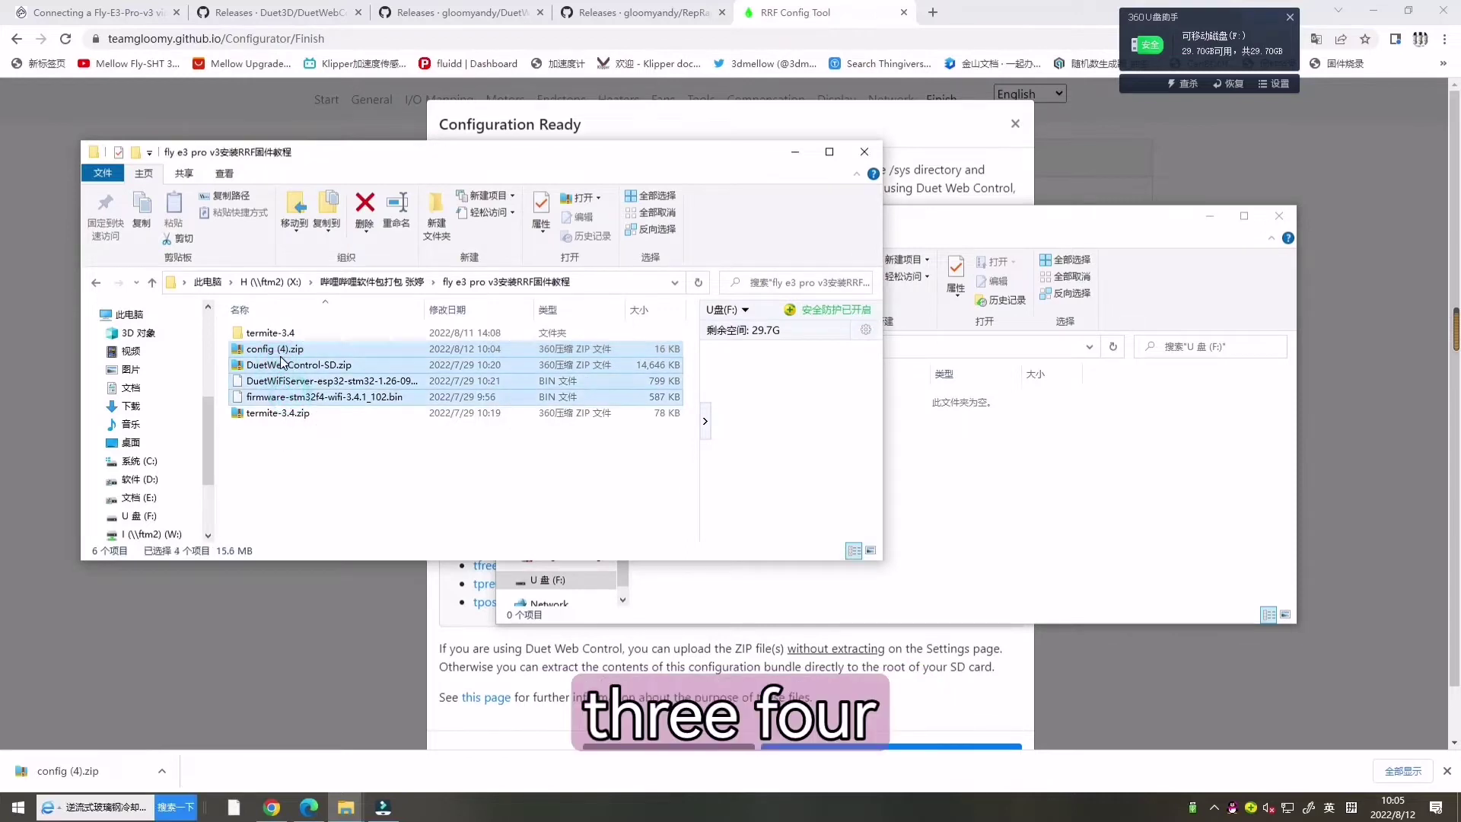
{"action": "left_click_drag", "start_coordinate": [282, 361], "coordinate": [959, 466]}
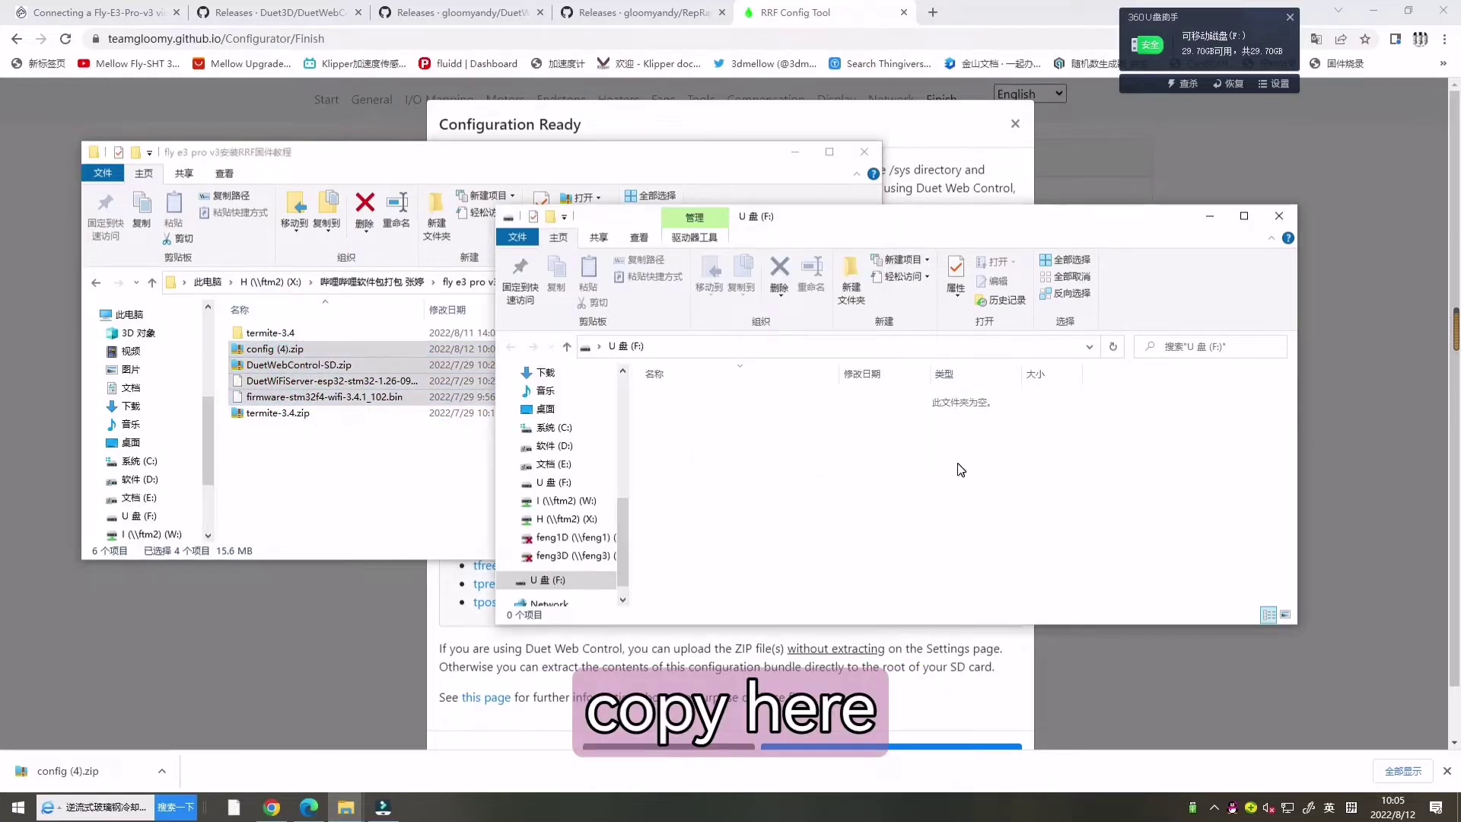
Extract config (4).zip and DuetWebControl-SD.zip into their own folders on F:
{"action": "left_click", "coordinate": [796, 148]}
{"action": "left_click_drag", "start_coordinate": [742, 214], "coordinate": [574, 176]}
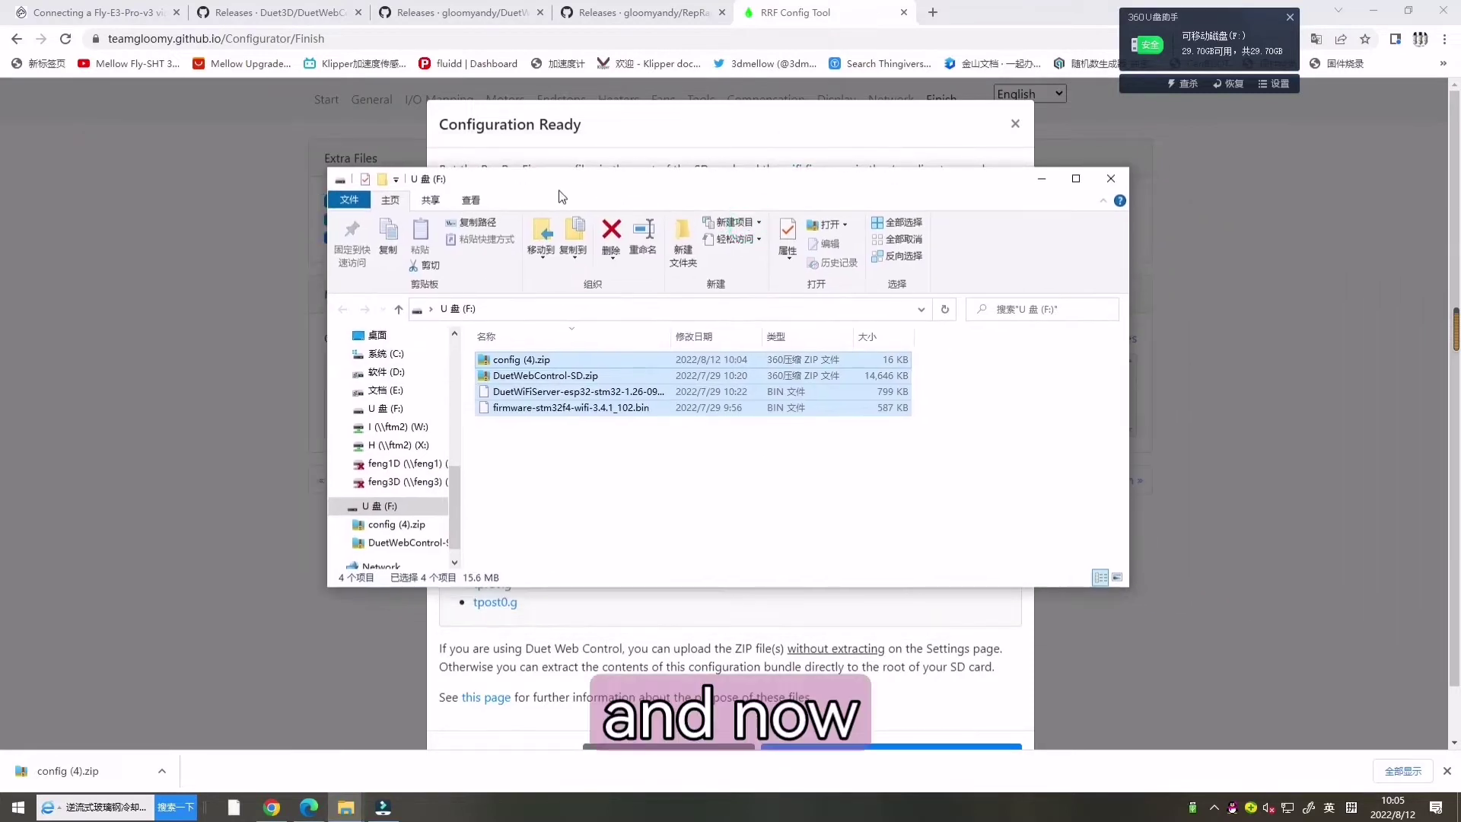
{"action": "left_click", "coordinate": [588, 486]}
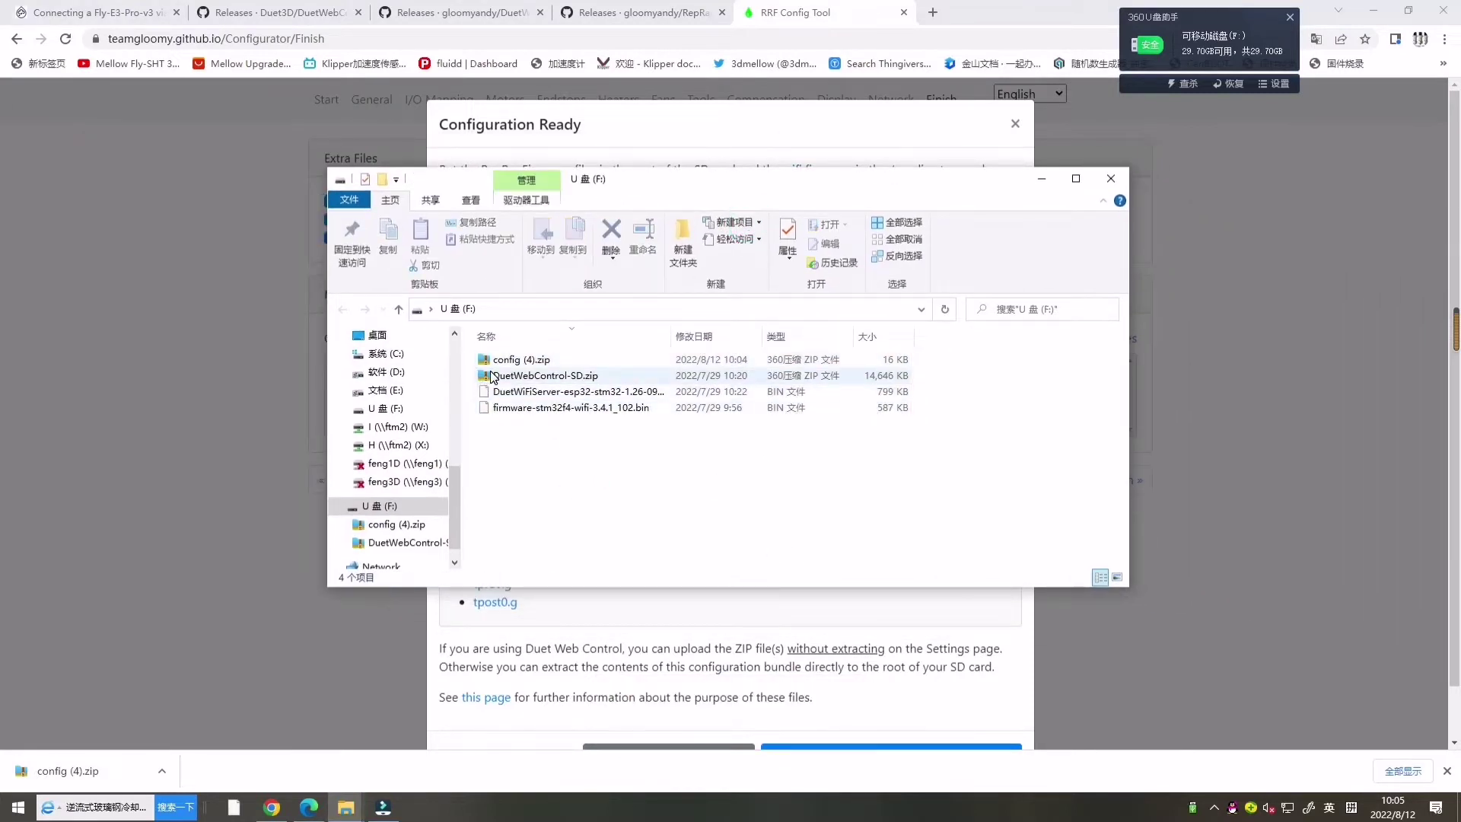
{"action": "left_click", "coordinate": [506, 360]}
{"action": "right_click", "coordinate": [506, 360]}
{"action": "left_click", "coordinate": [562, 466]}
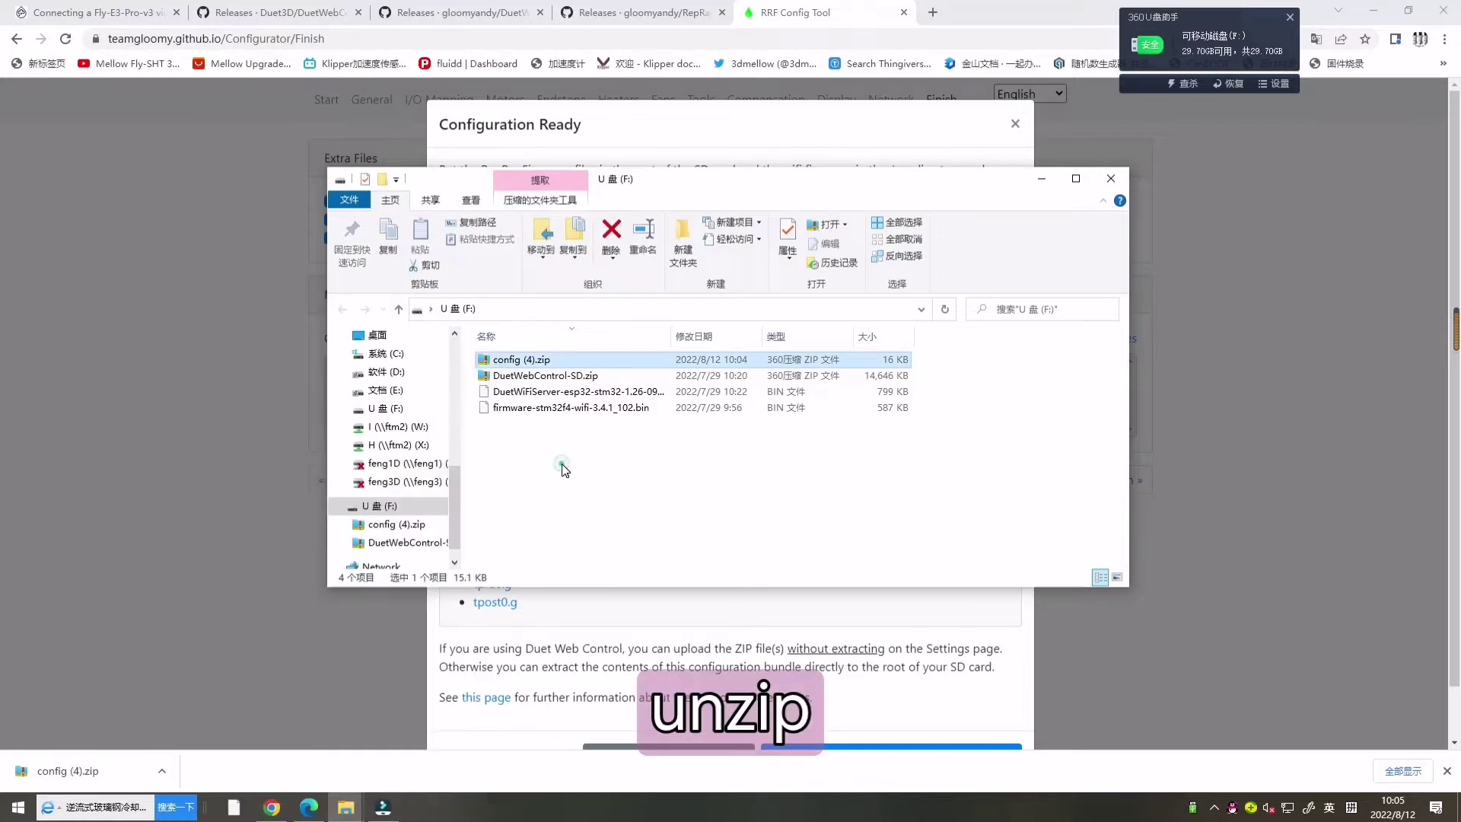
{"action": "right_click", "coordinate": [507, 361]}
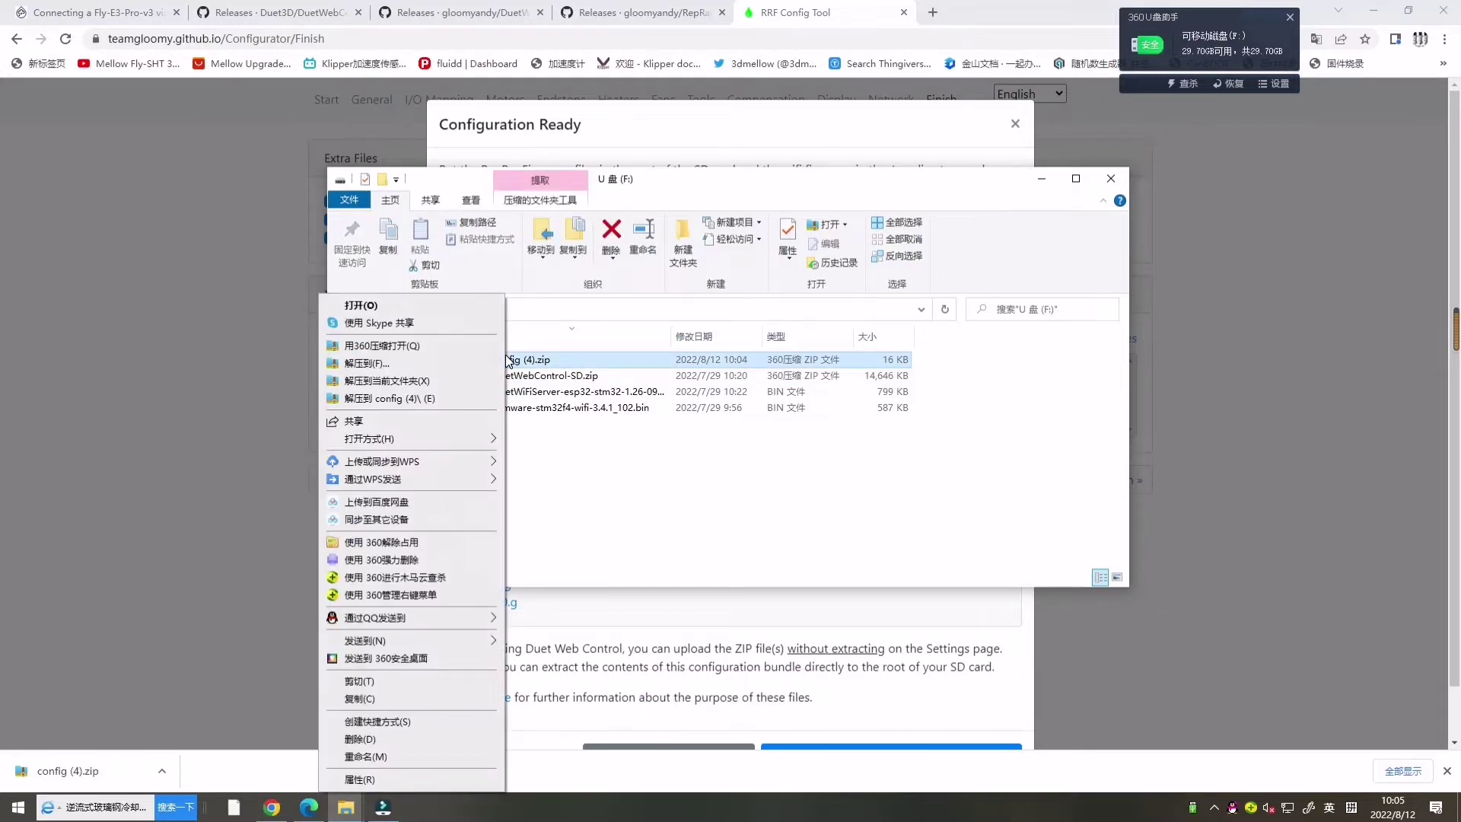
{"action": "left_click", "coordinate": [385, 426]}
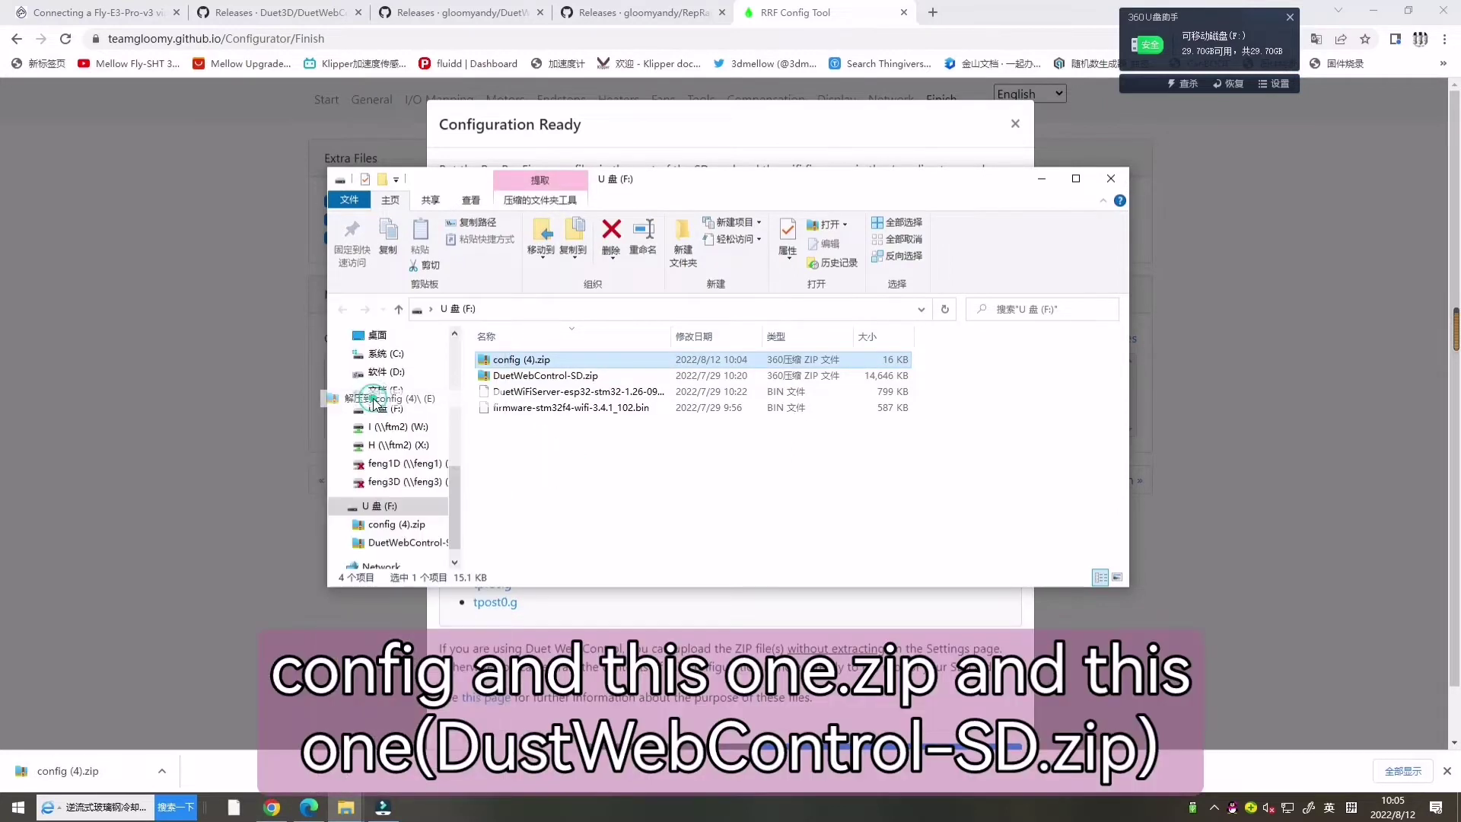
{"action": "right_click", "coordinate": [520, 393]}
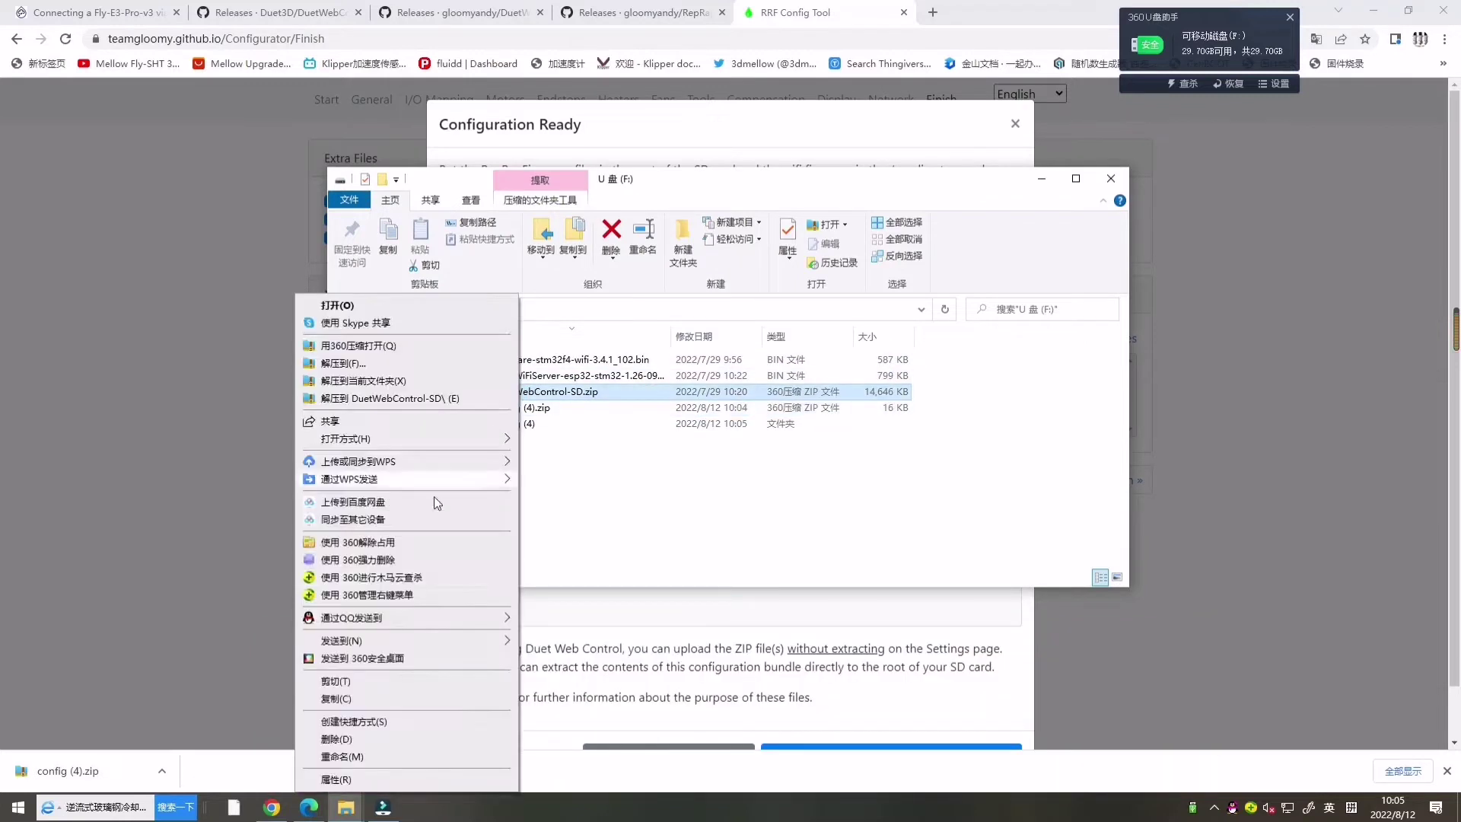
{"action": "left_click", "coordinate": [390, 400]}
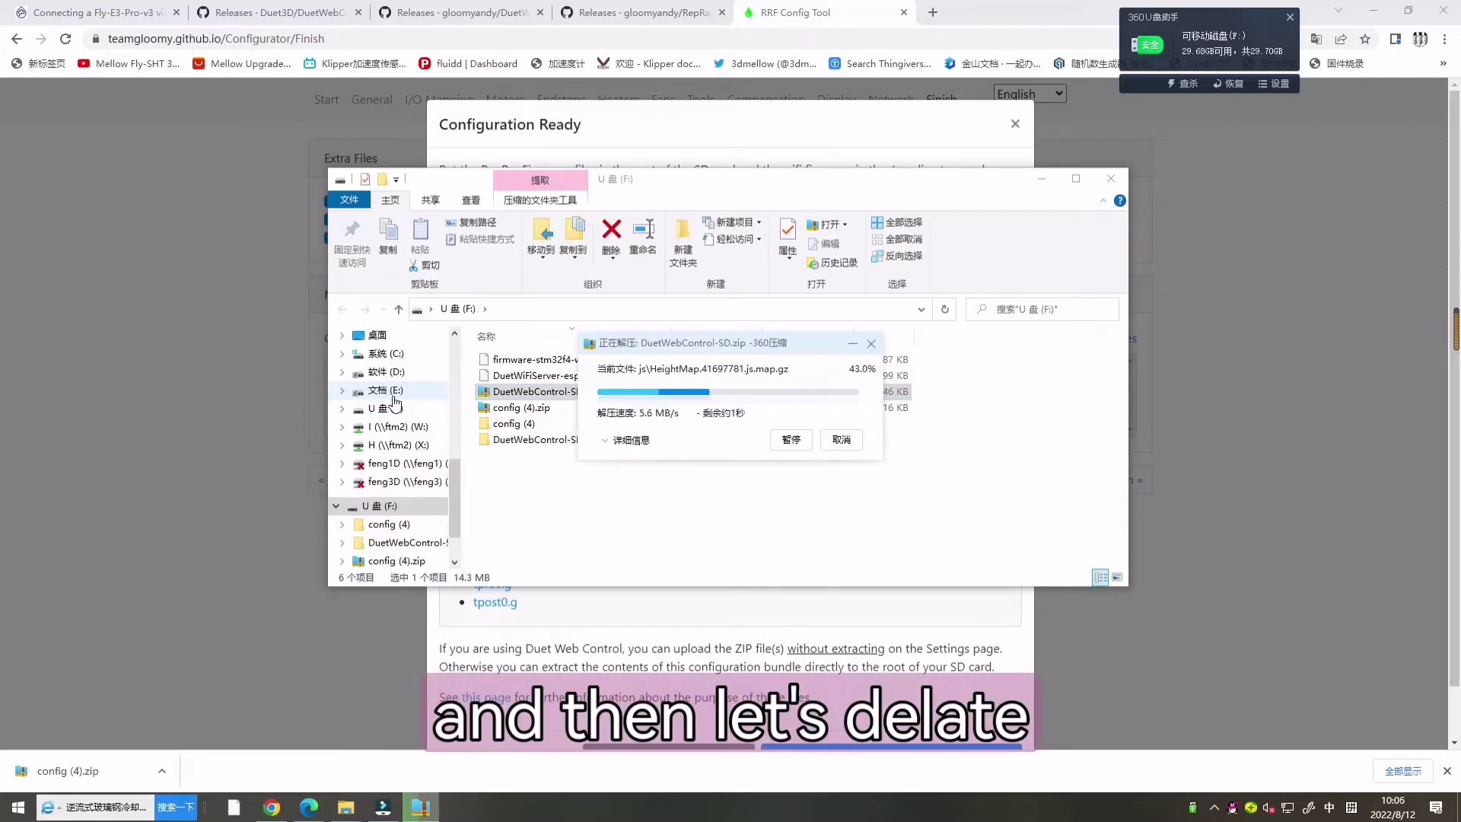
Permanently delete both ZIP files from the drive
{"action": "left_click", "coordinate": [516, 412]}
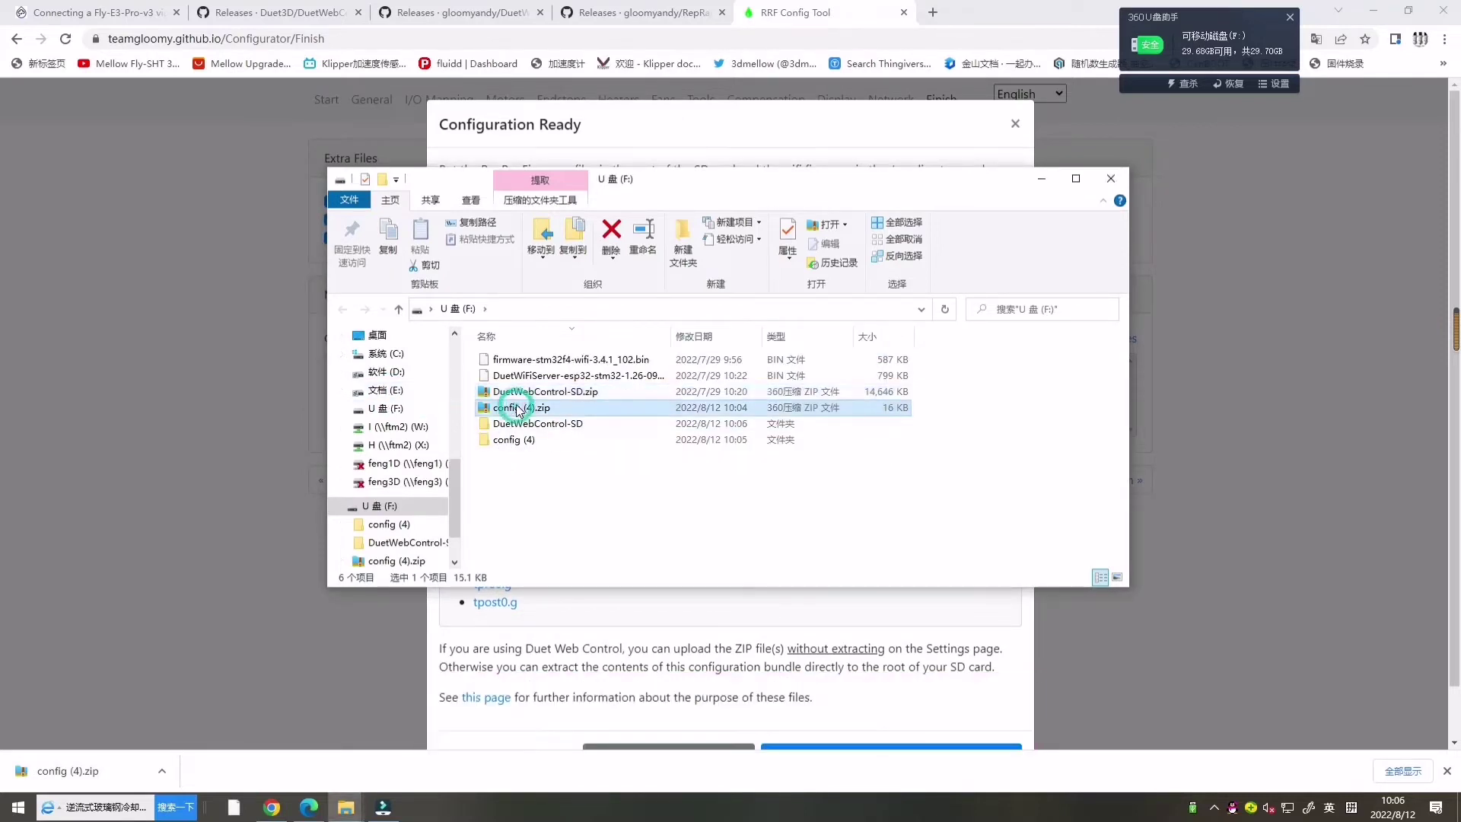
{"action": "right_click", "coordinate": [514, 397]}
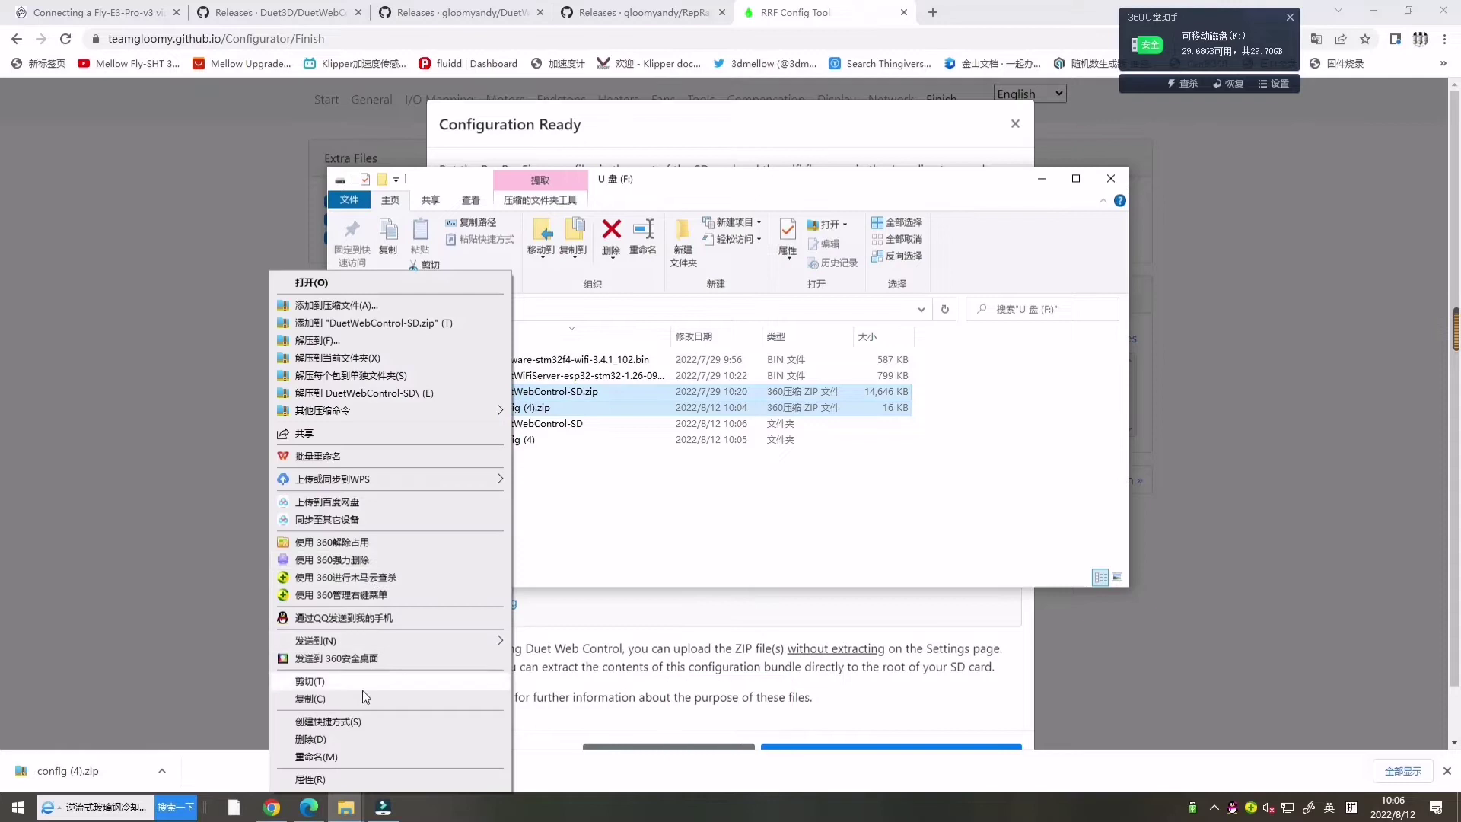
{"action": "left_click", "coordinate": [330, 741]}
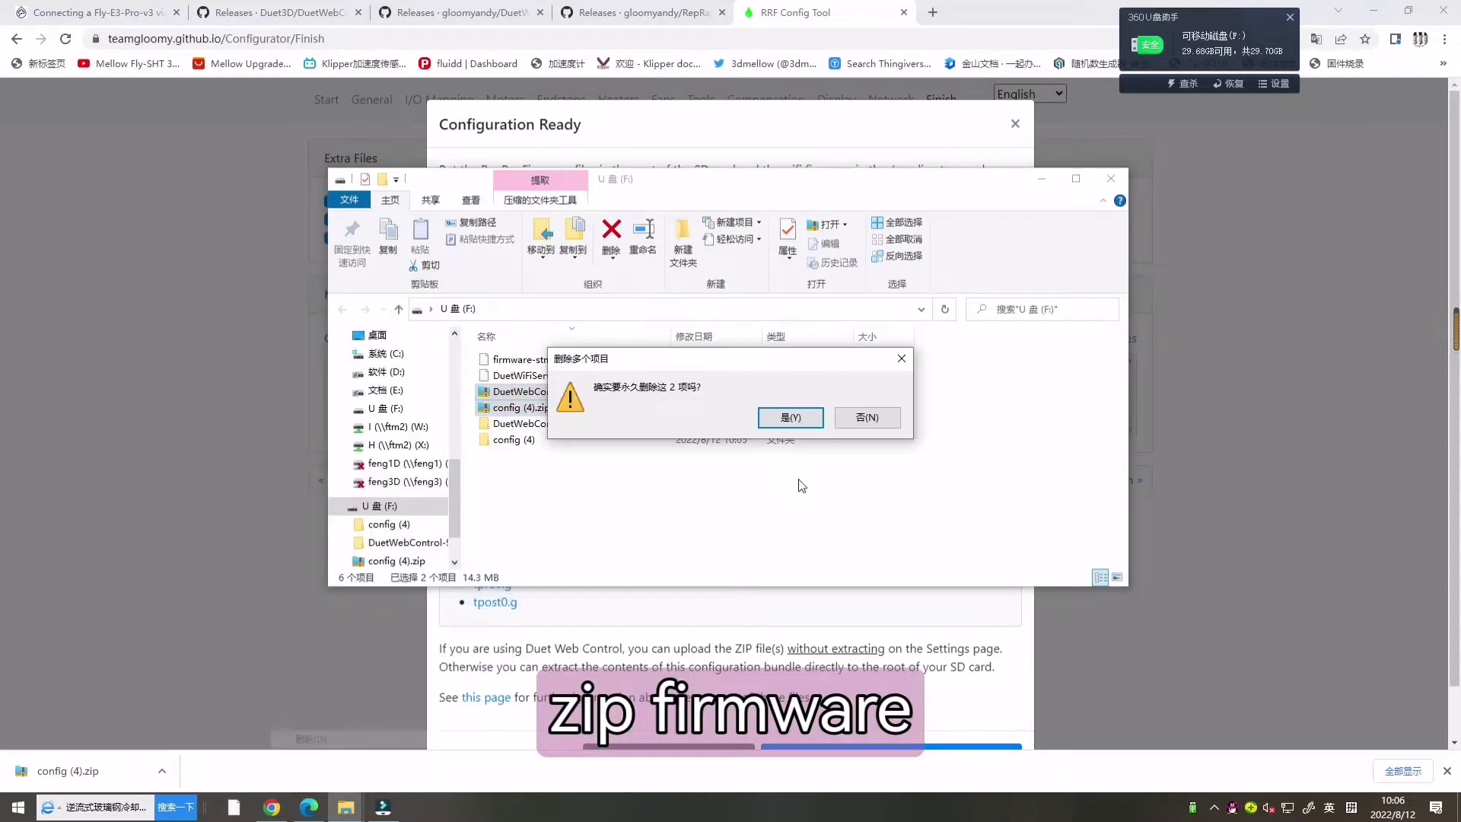
{"action": "left_click", "coordinate": [791, 417]}
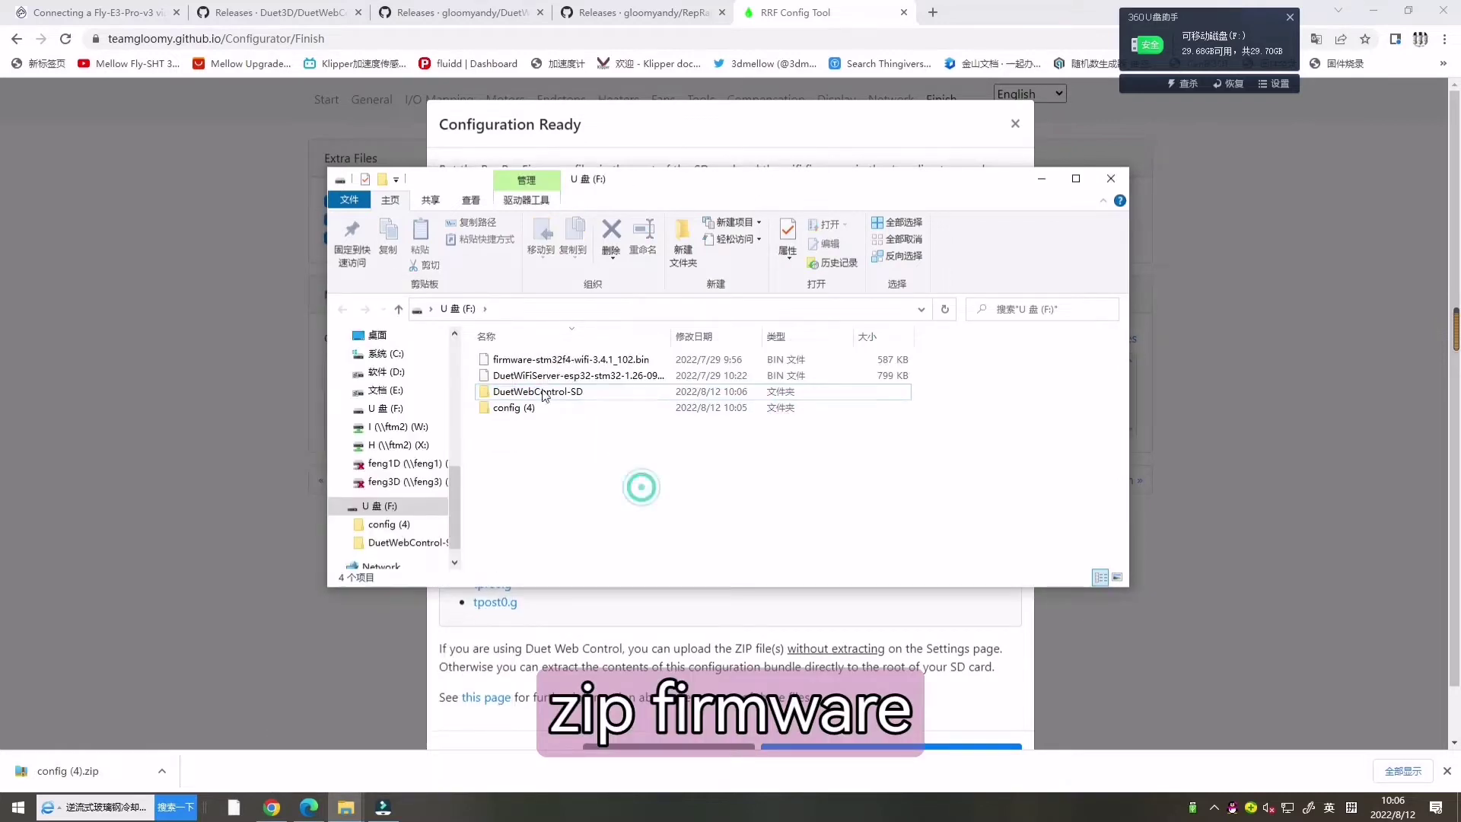
Rename the firmware file to firmware.bin and the WiFi server file to DuetWiFiServer.bin
{"action": "right_click", "coordinate": [523, 363]}
{"action": "key", "text": "m"}
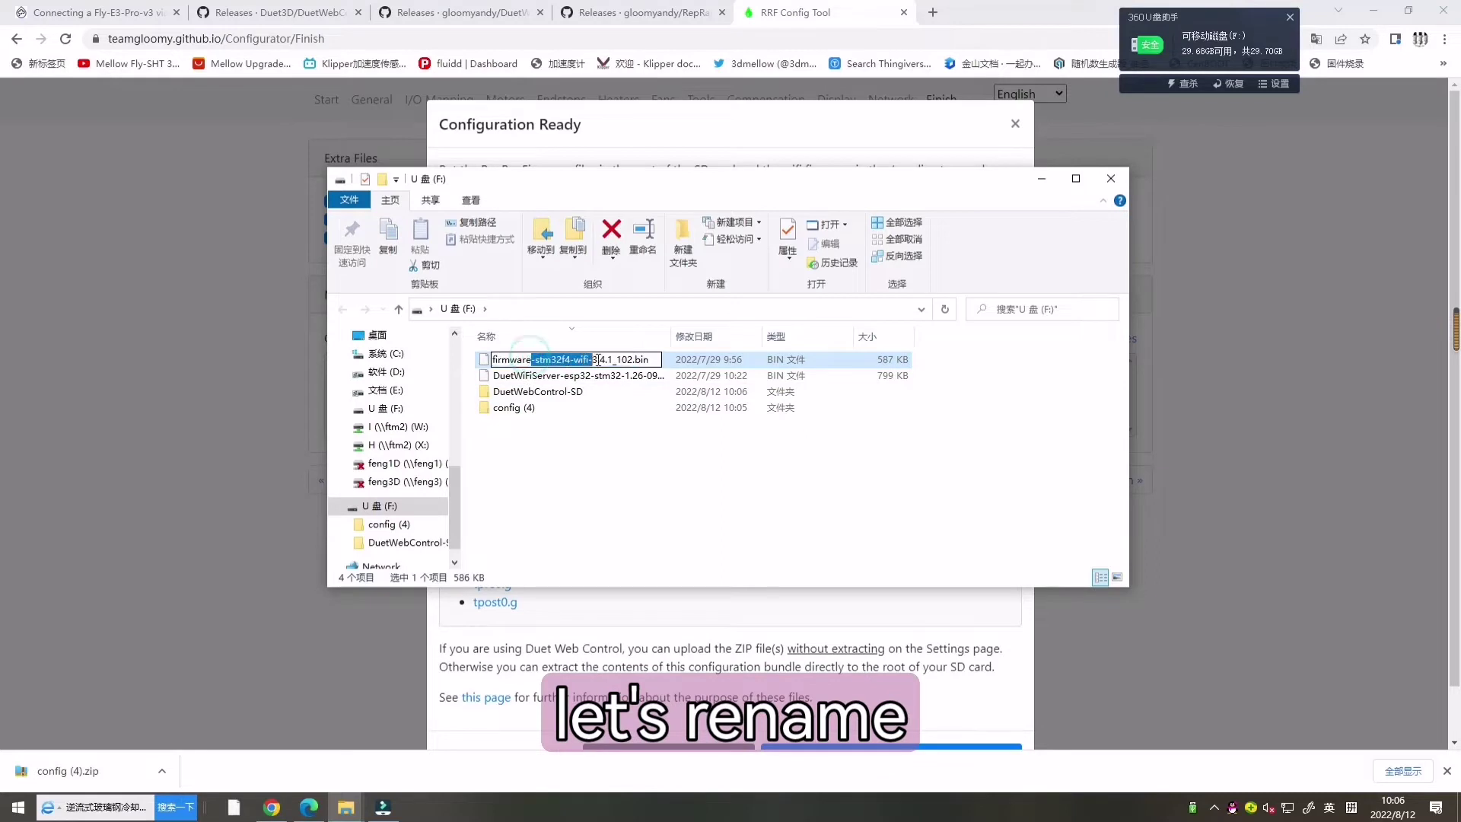
{"action": "left_click_drag", "start_coordinate": [597, 360], "coordinate": [630, 364]}
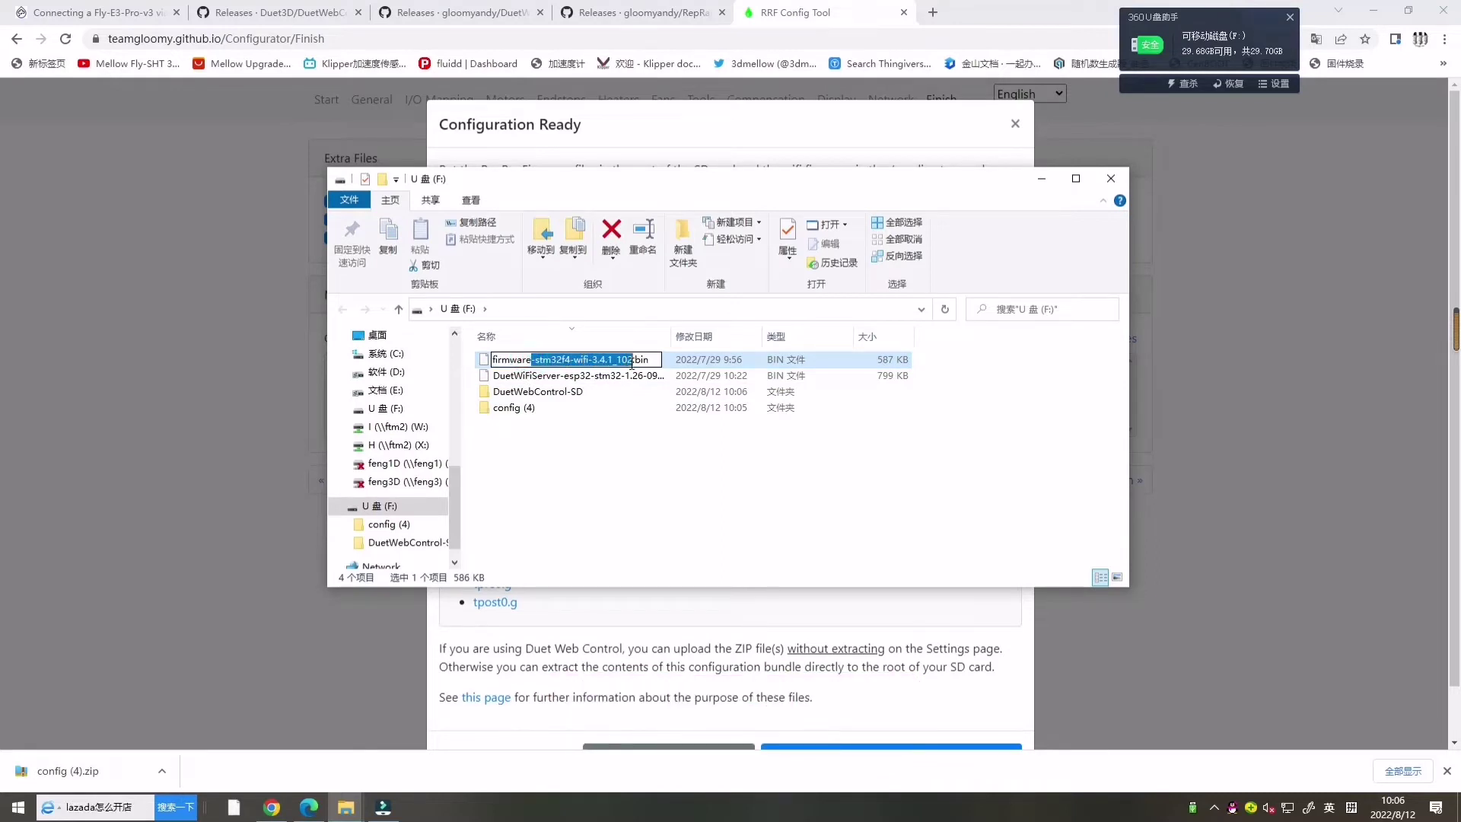
{"action": "left_click", "coordinate": [549, 375]}
{"action": "left_click", "coordinate": [550, 375]}
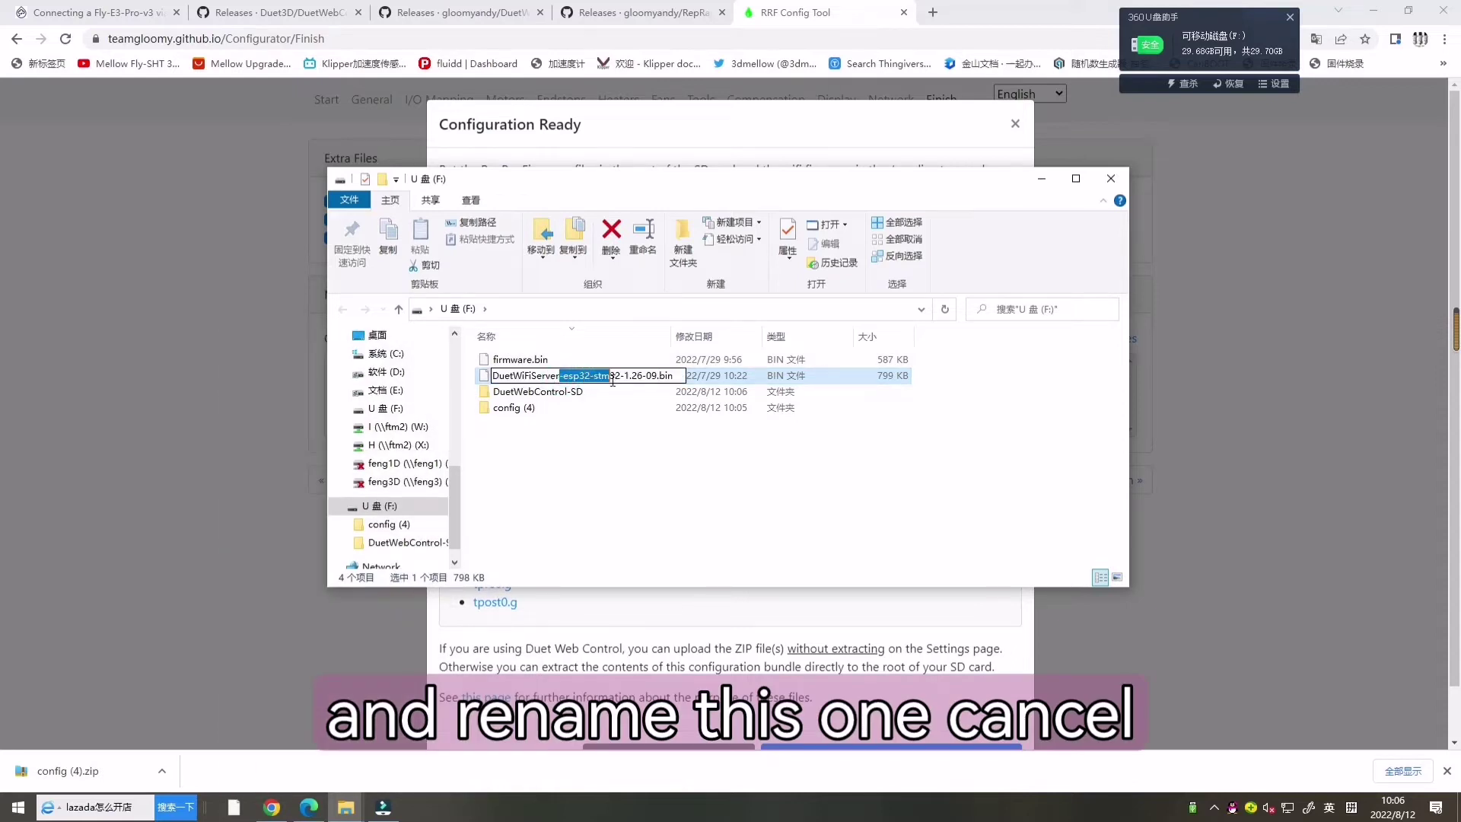
{"action": "left_click_drag", "start_coordinate": [652, 379], "coordinate": [657, 382]}
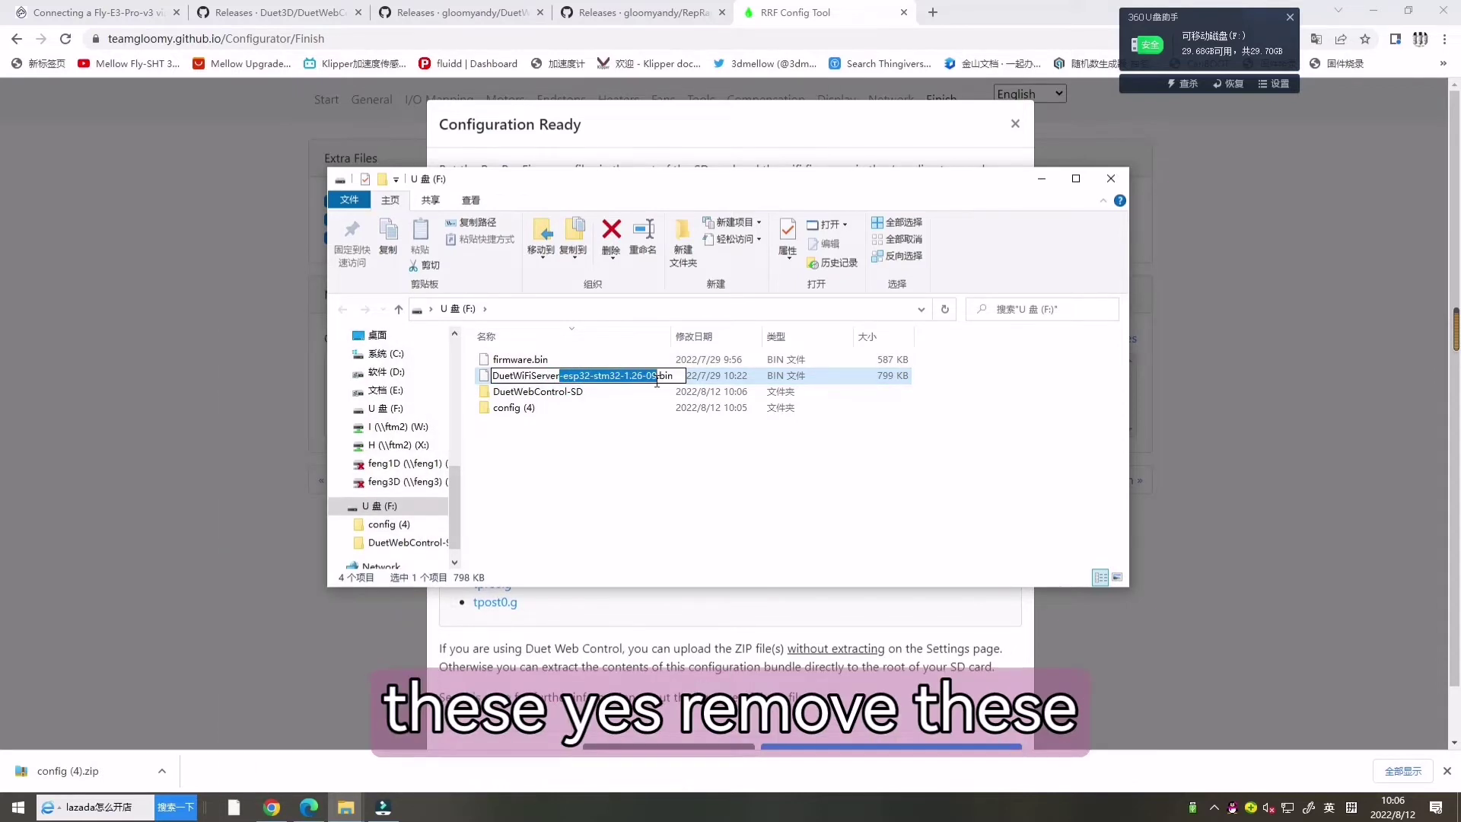
{"action": "left_click", "coordinate": [596, 462]}
Move the sys folder out of config (4) to the root of F:
{"action": "double_click", "coordinate": [520, 409]}
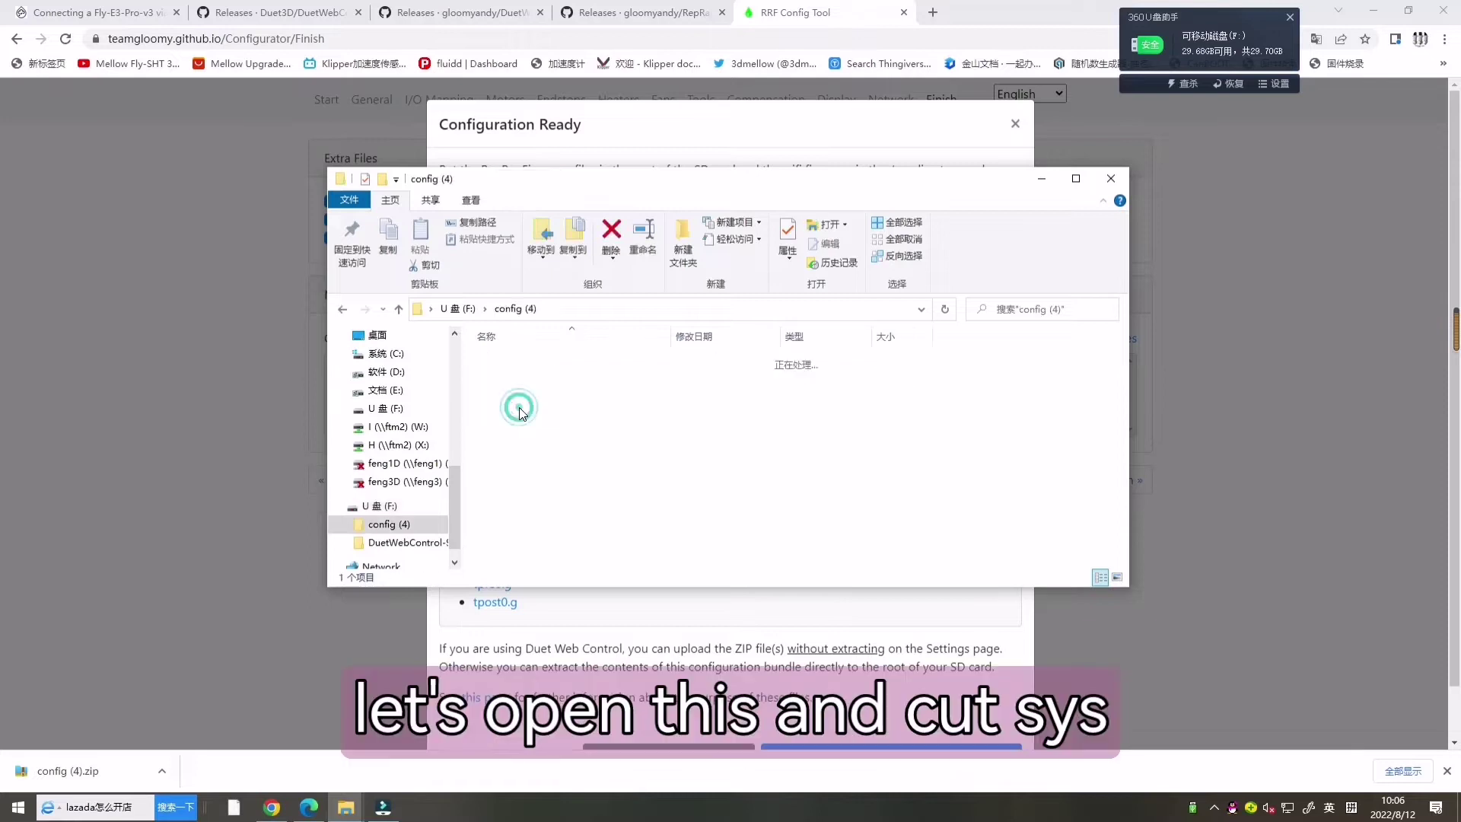
{"action": "left_click", "coordinate": [496, 362]}
{"action": "right_click", "coordinate": [503, 363]}
{"action": "left_click", "coordinate": [531, 375]}
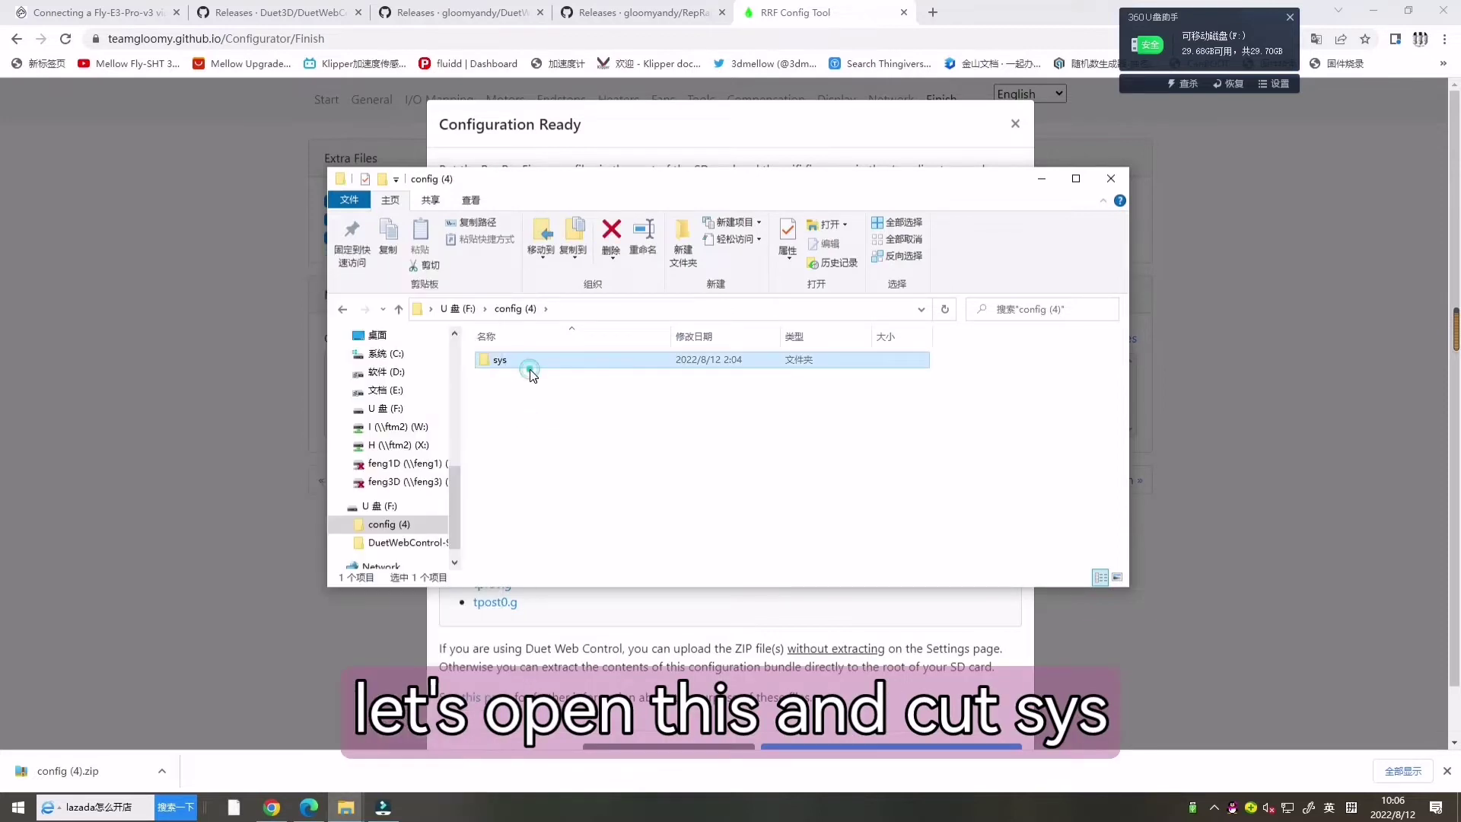
{"action": "double_click", "coordinate": [522, 363]}
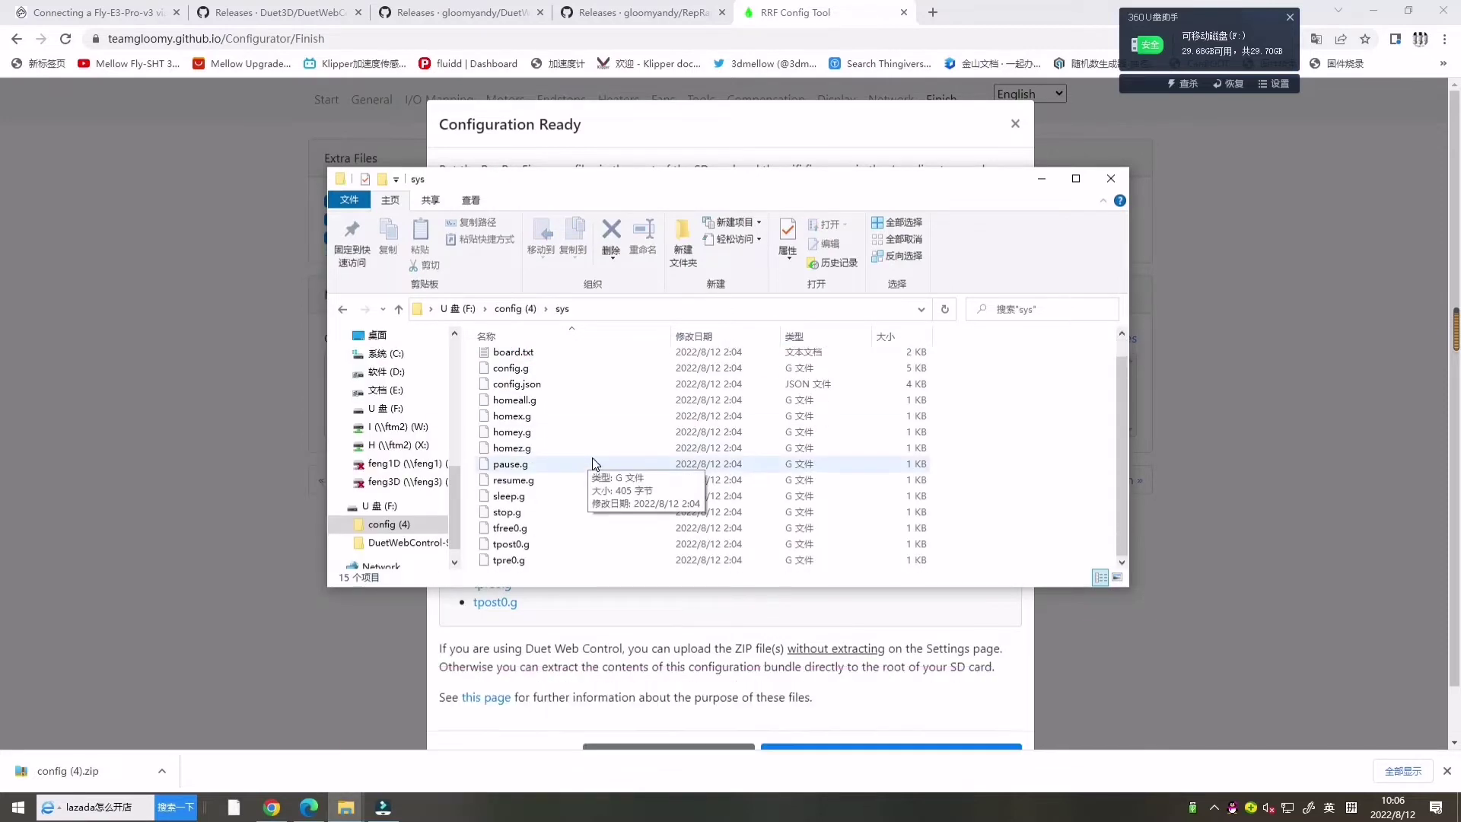
{"action": "left_click", "coordinate": [398, 310]}
{"action": "right_click", "coordinate": [516, 357]}
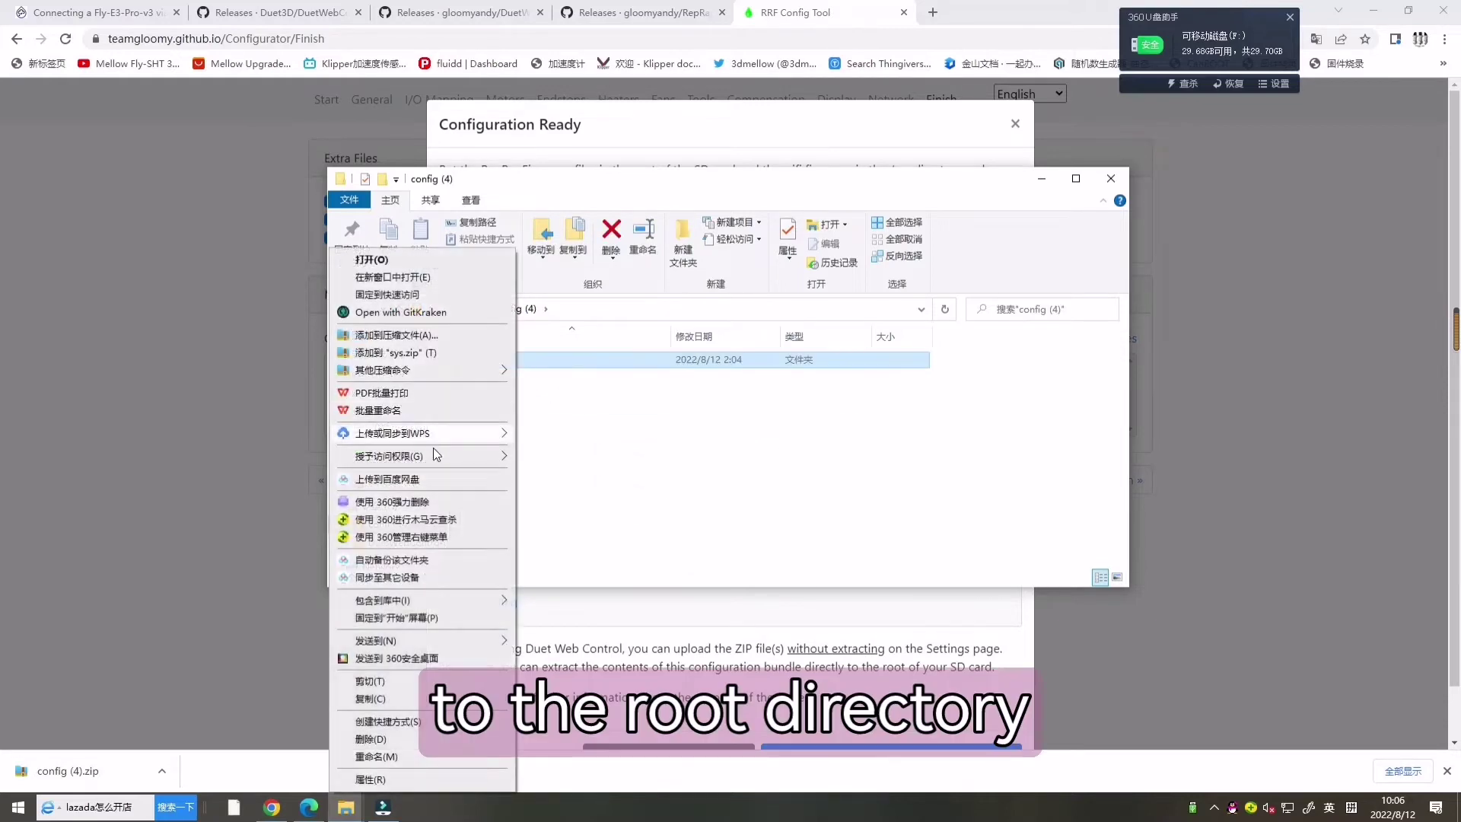
{"action": "left_click", "coordinate": [392, 676]}
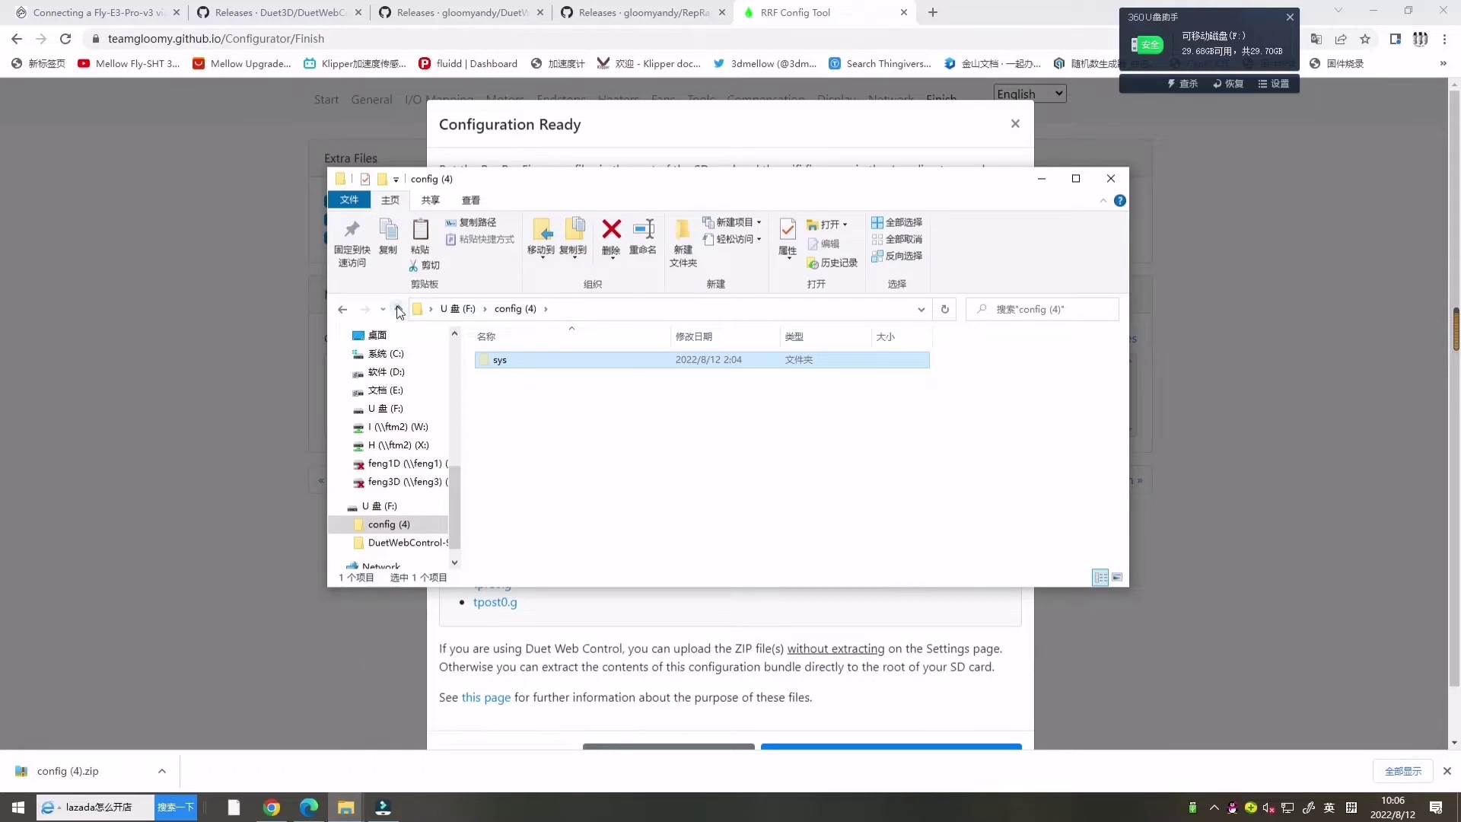
{"action": "left_click", "coordinate": [399, 309]}
{"action": "right_click", "coordinate": [518, 447]}
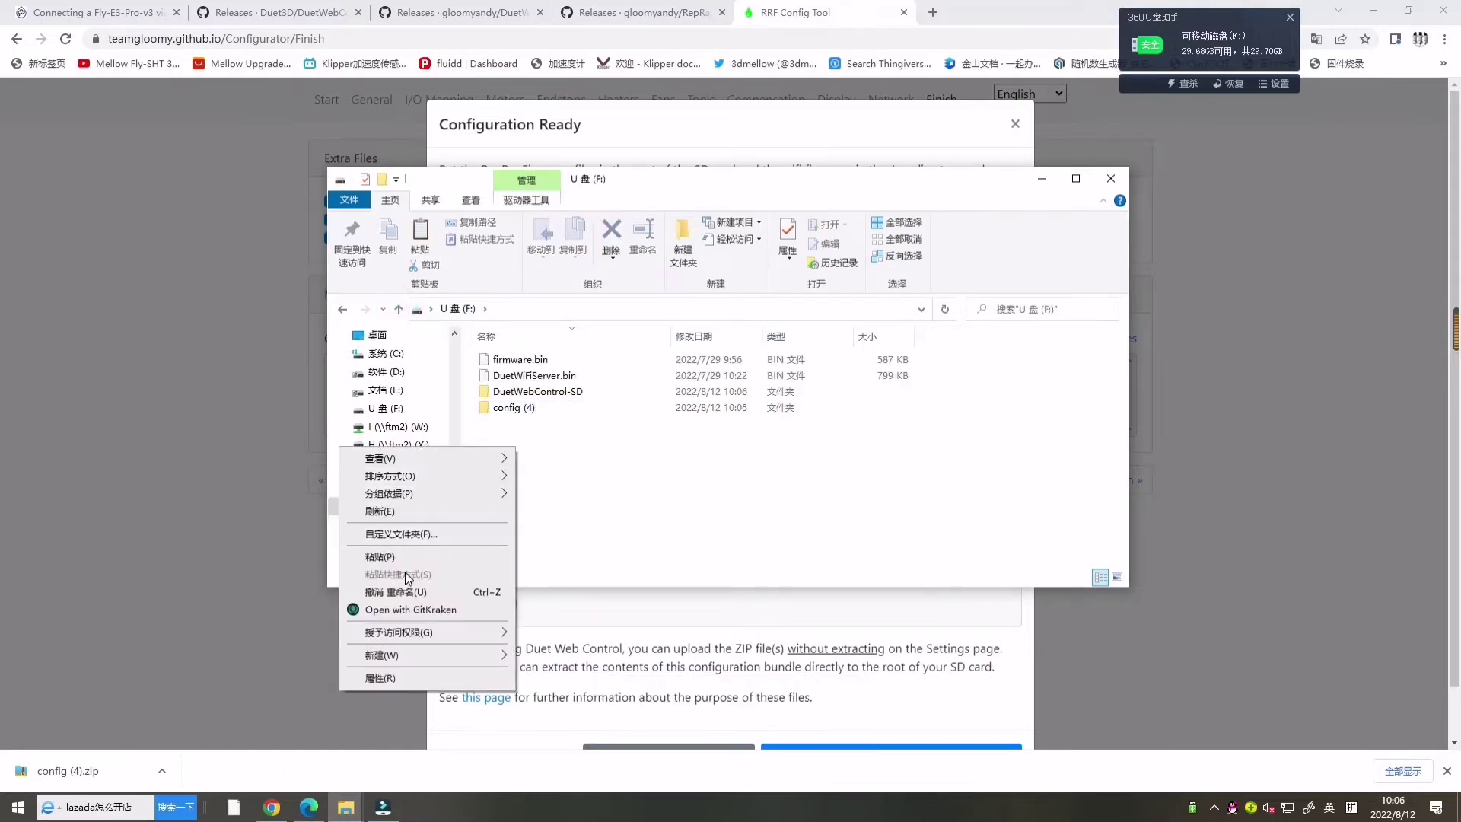
{"action": "left_click", "coordinate": [380, 556]}
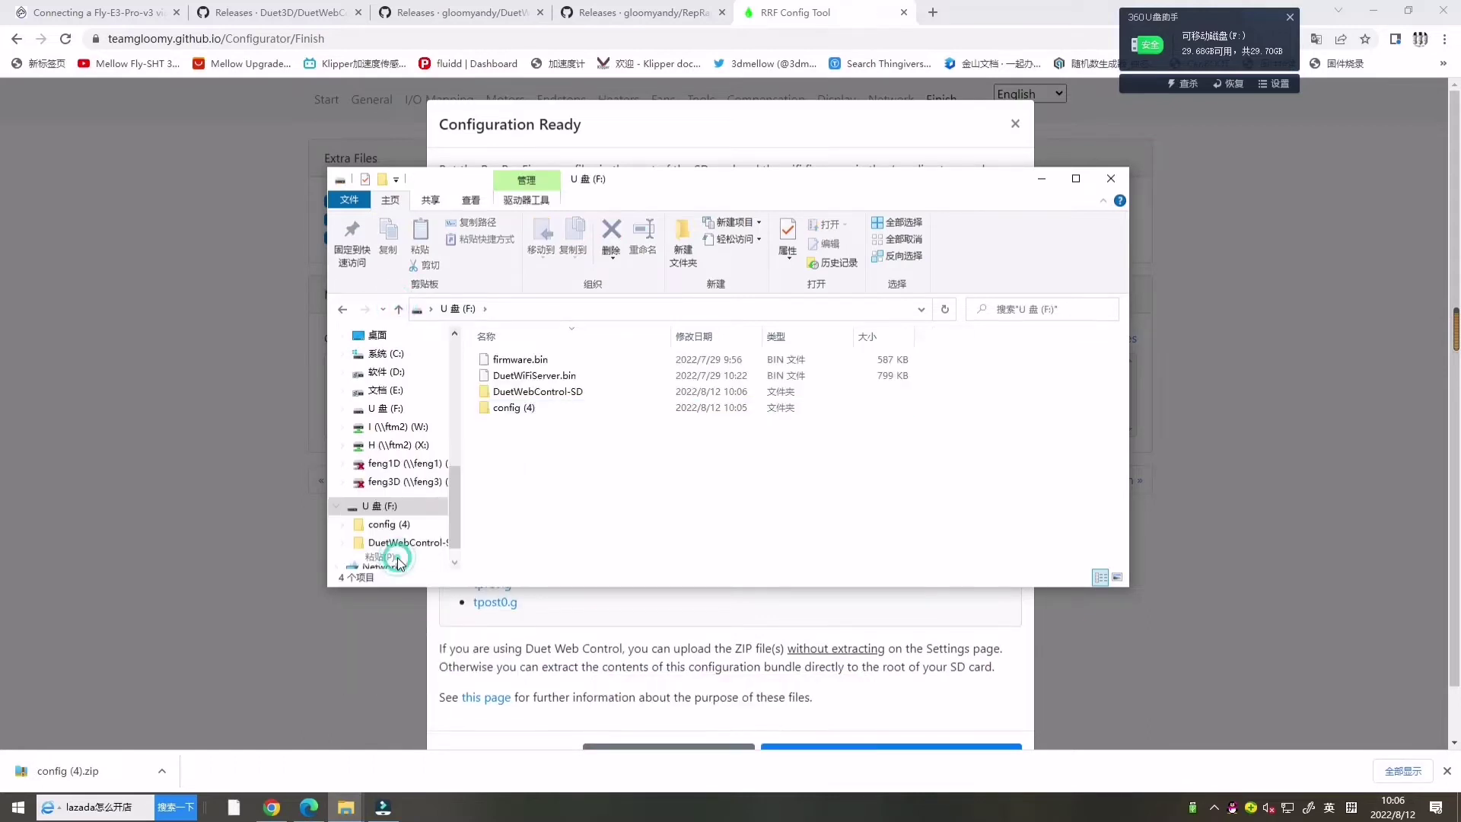
{"action": "right_click", "coordinate": [502, 411]}
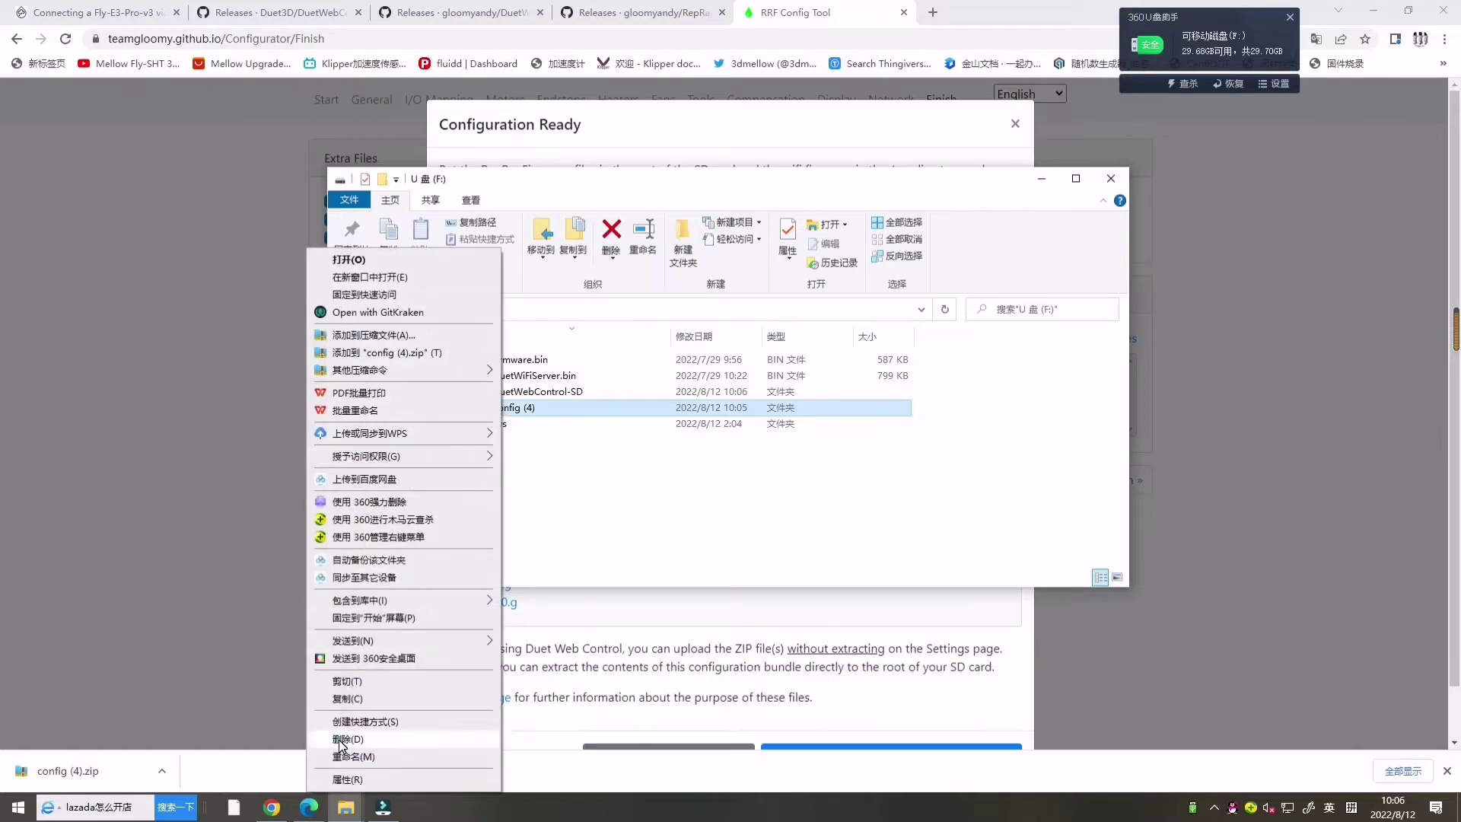
{"action": "left_click", "coordinate": [340, 739]}
{"action": "left_click", "coordinate": [791, 467]}
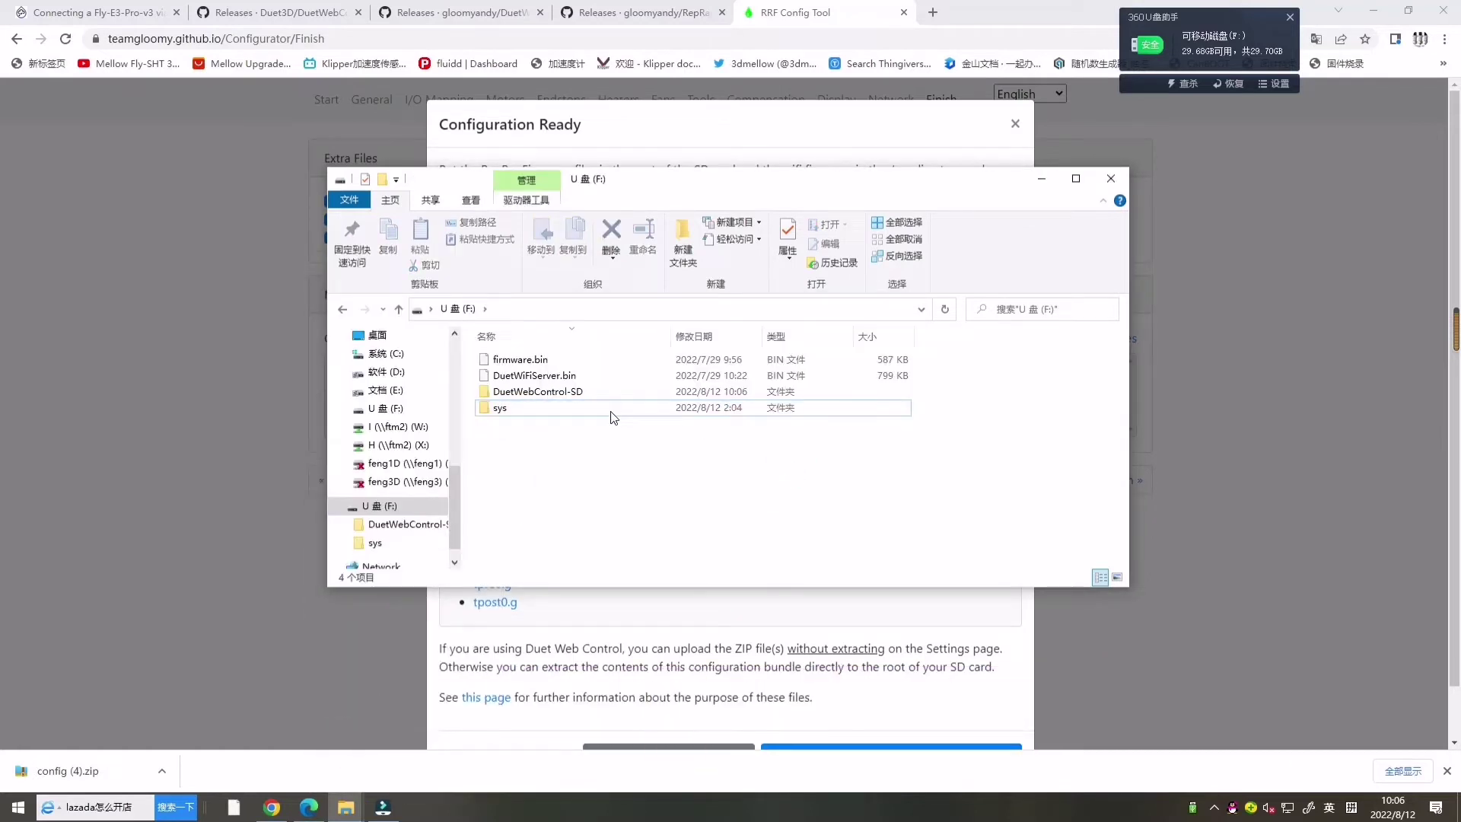
{"action": "right_click", "coordinate": [523, 394]}
{"action": "type", "text": "m"}
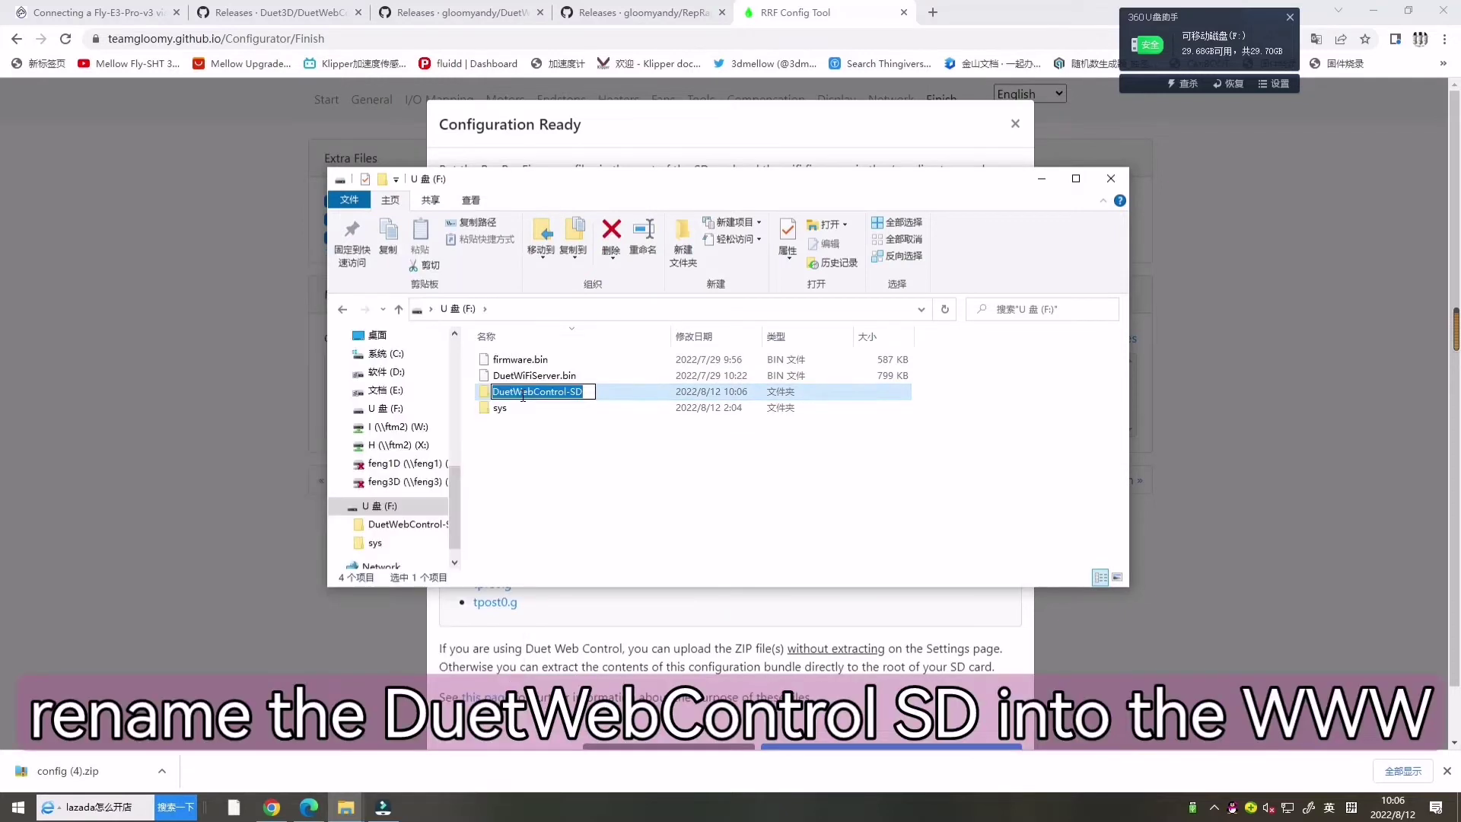
{"action": "type", "text": "WWW"}
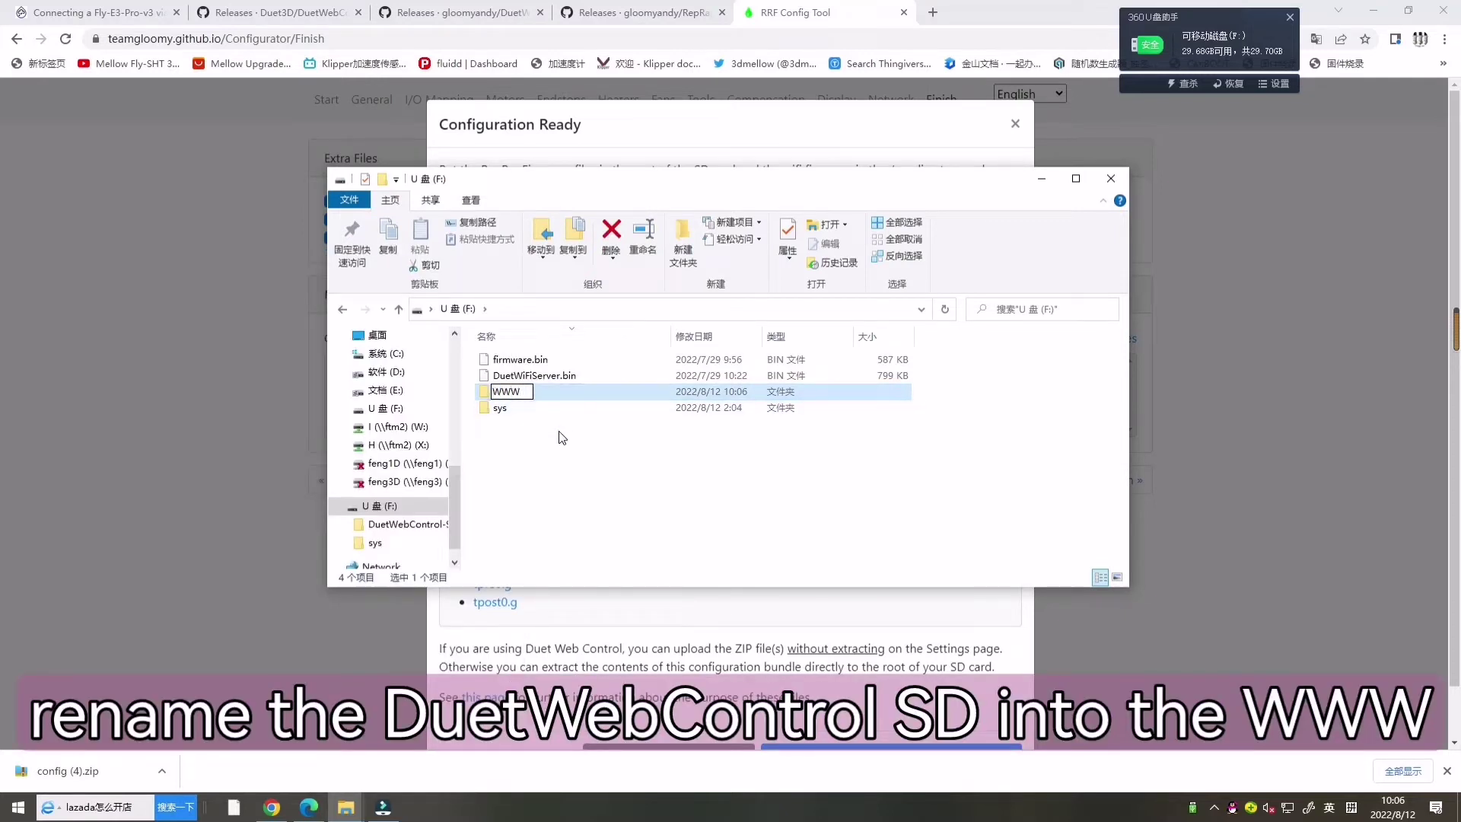
{"action": "left_click", "coordinate": [560, 431]}
{"action": "right_click", "coordinate": [531, 437]}
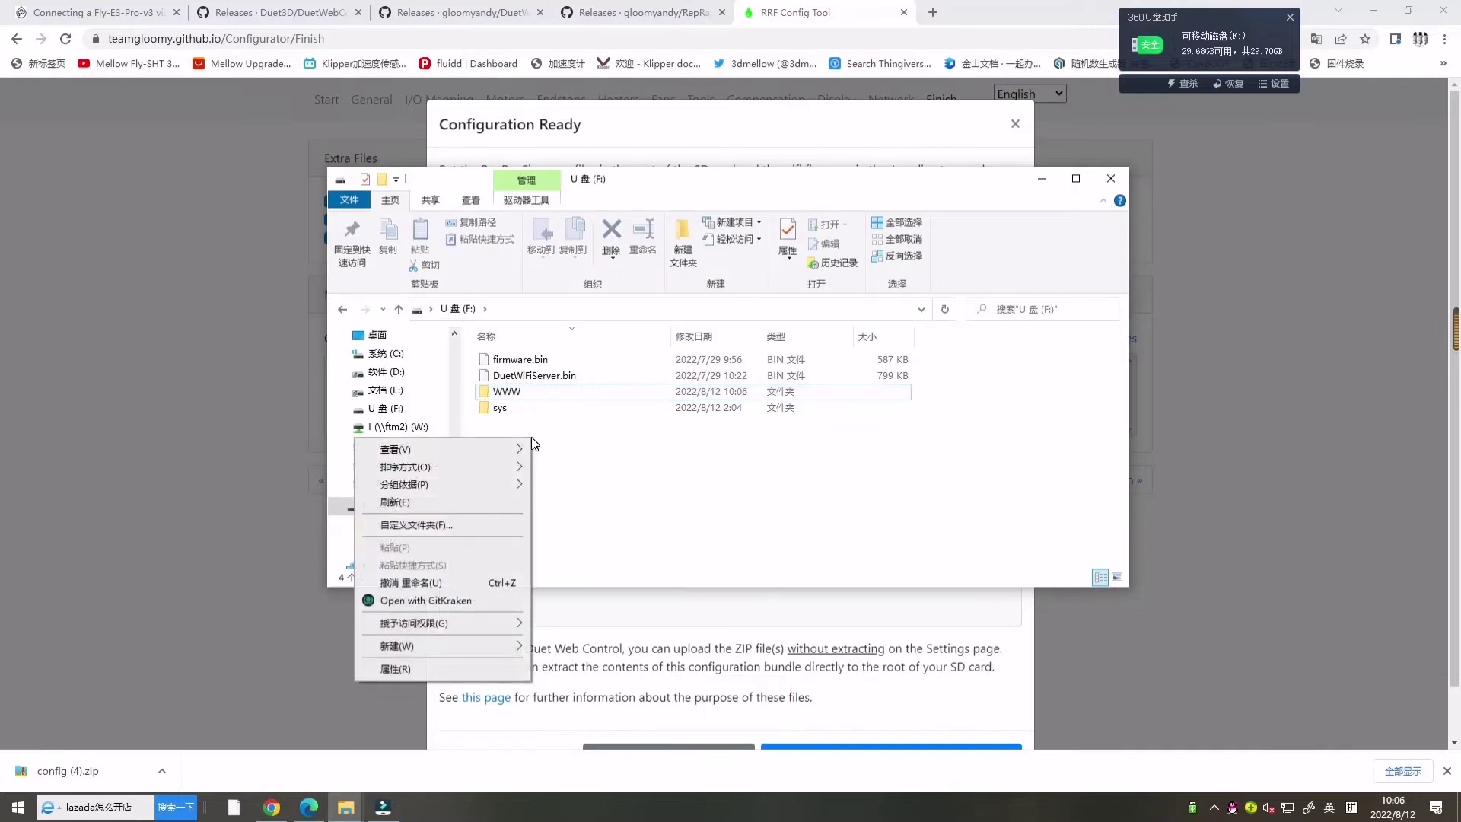
Create a firmware folder at the drive root and move DuetWiFiServer.bin into it
{"action": "mouse_move", "coordinate": [444, 644]}
{"action": "left_click", "coordinate": [576, 413]}
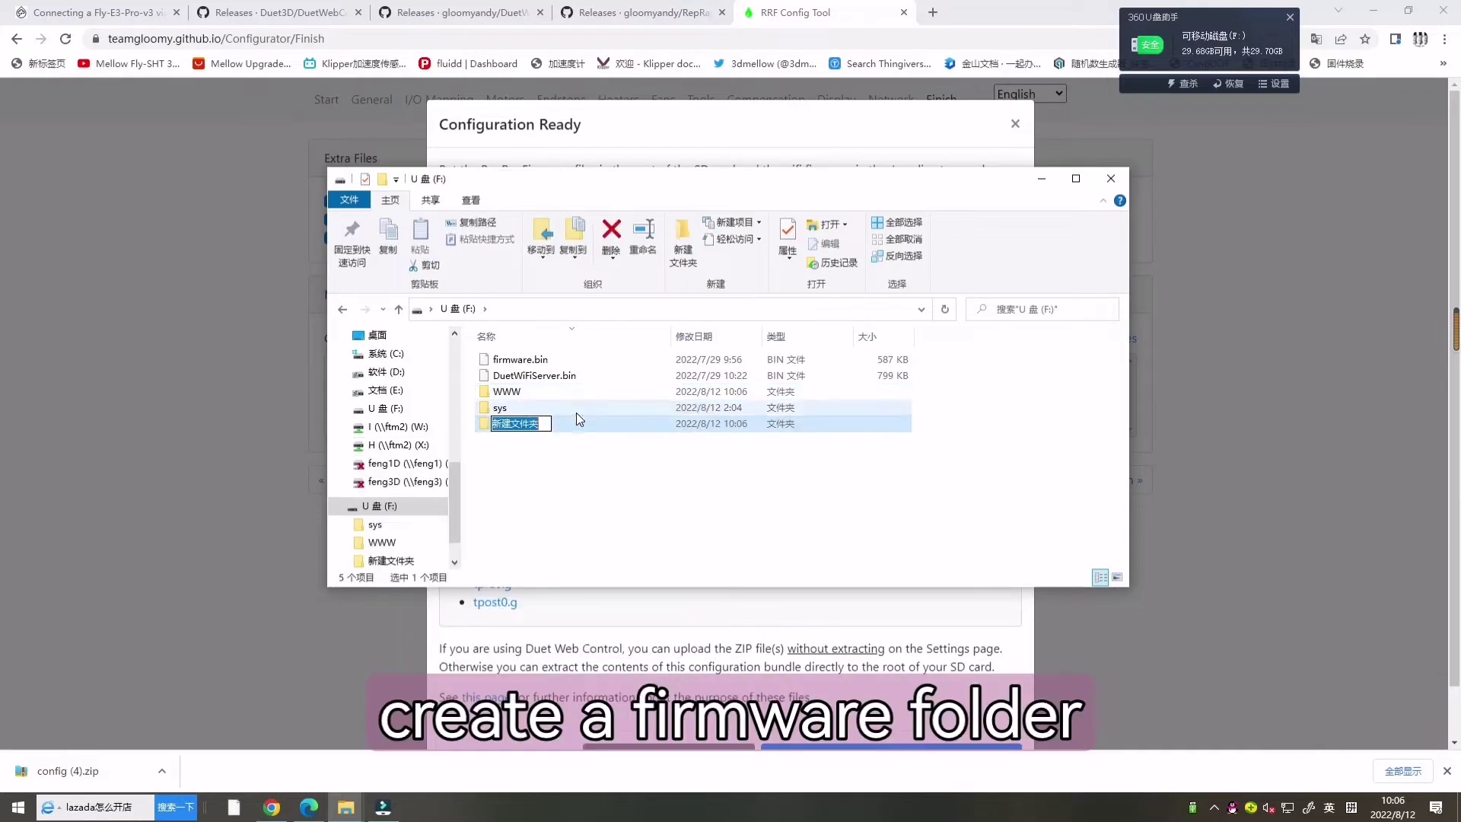
{"action": "type", "text": "firmware"}
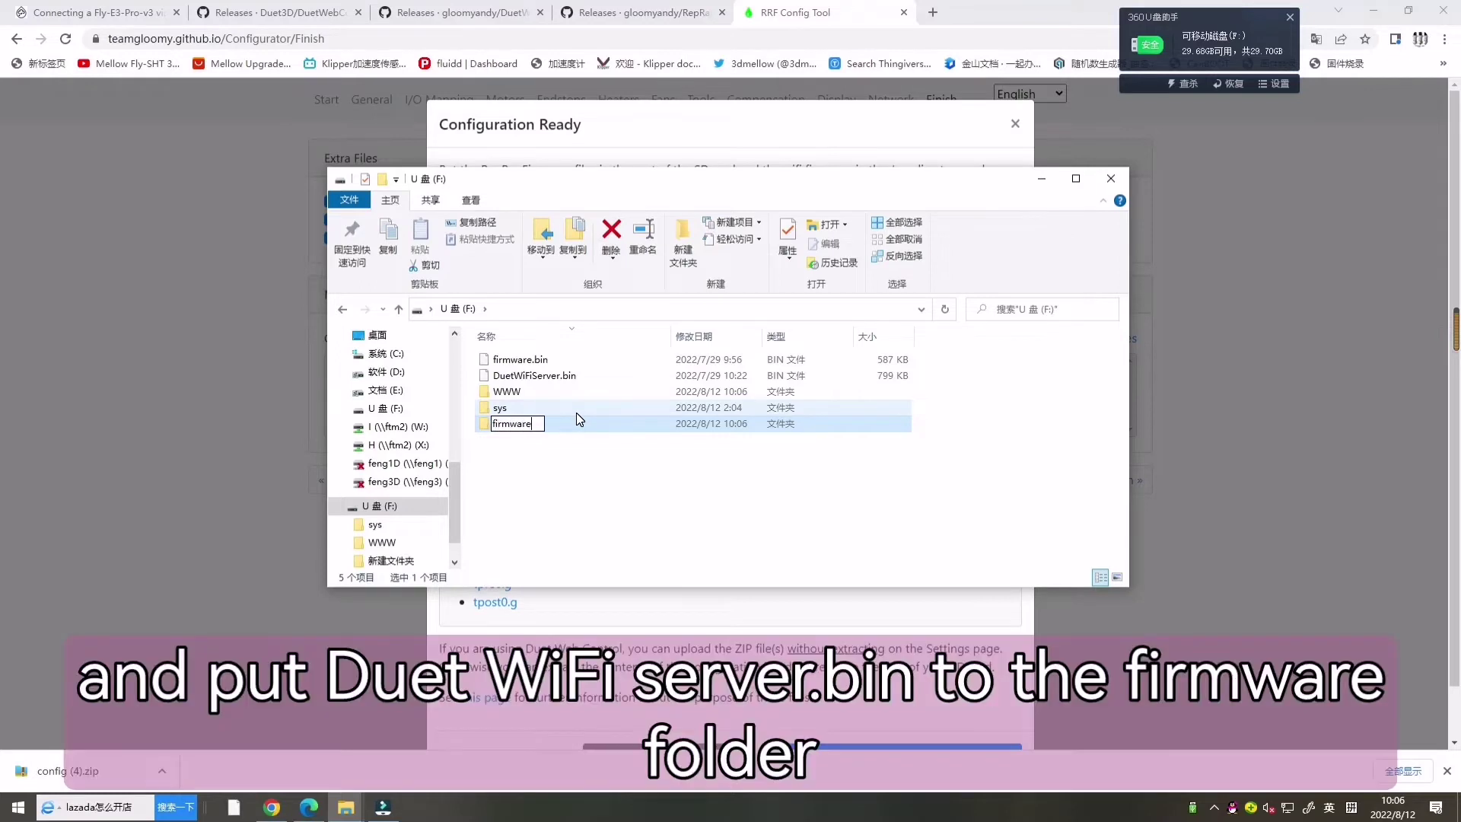
{"action": "key", "text": "Return"}
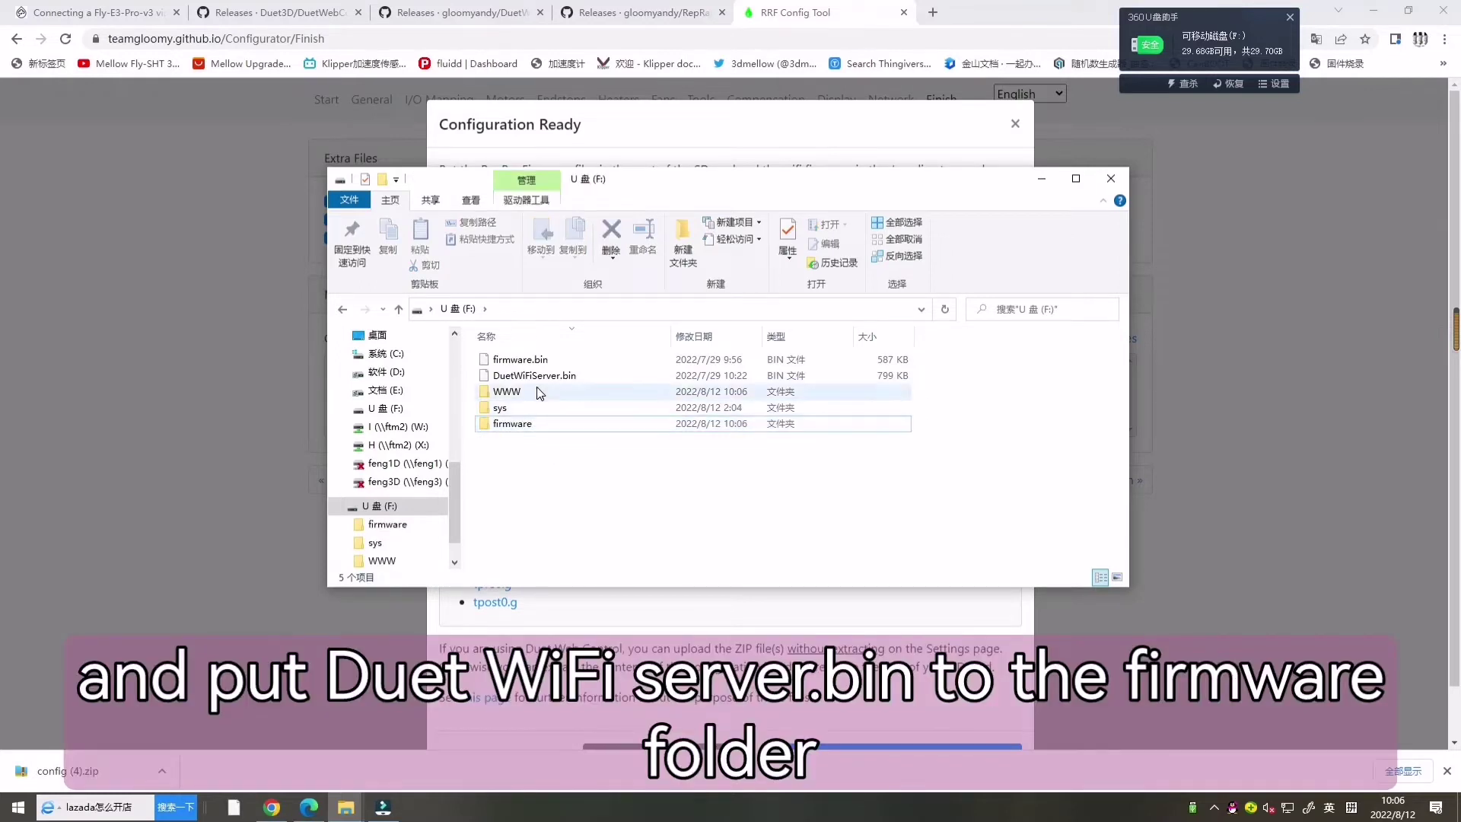
{"action": "left_click_drag", "start_coordinate": [533, 375], "coordinate": [518, 424]}
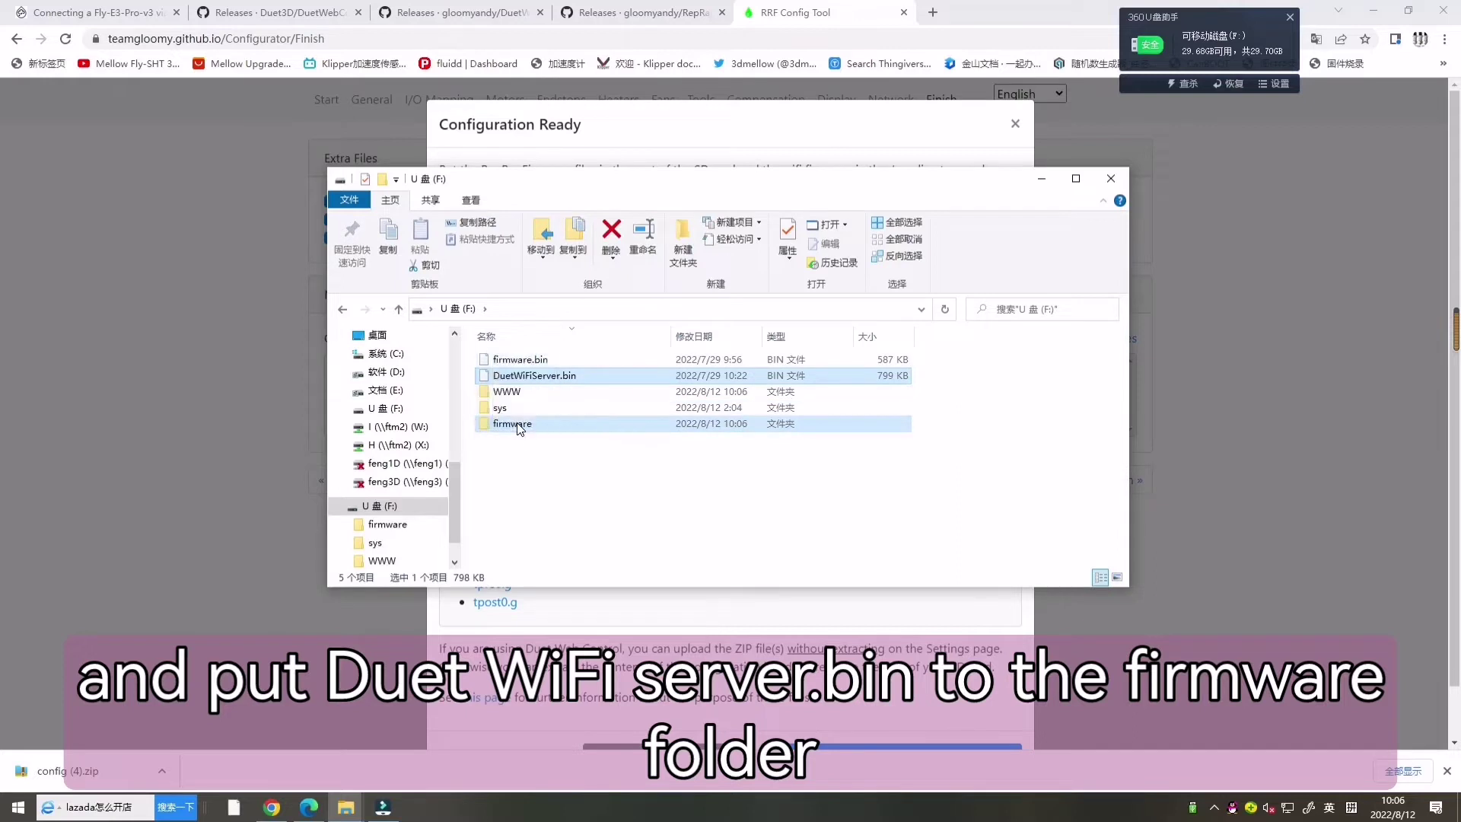
Add empty macros and gcodes folders at the drive root, then close the drive window
{"action": "right_click", "coordinate": [511, 423]}
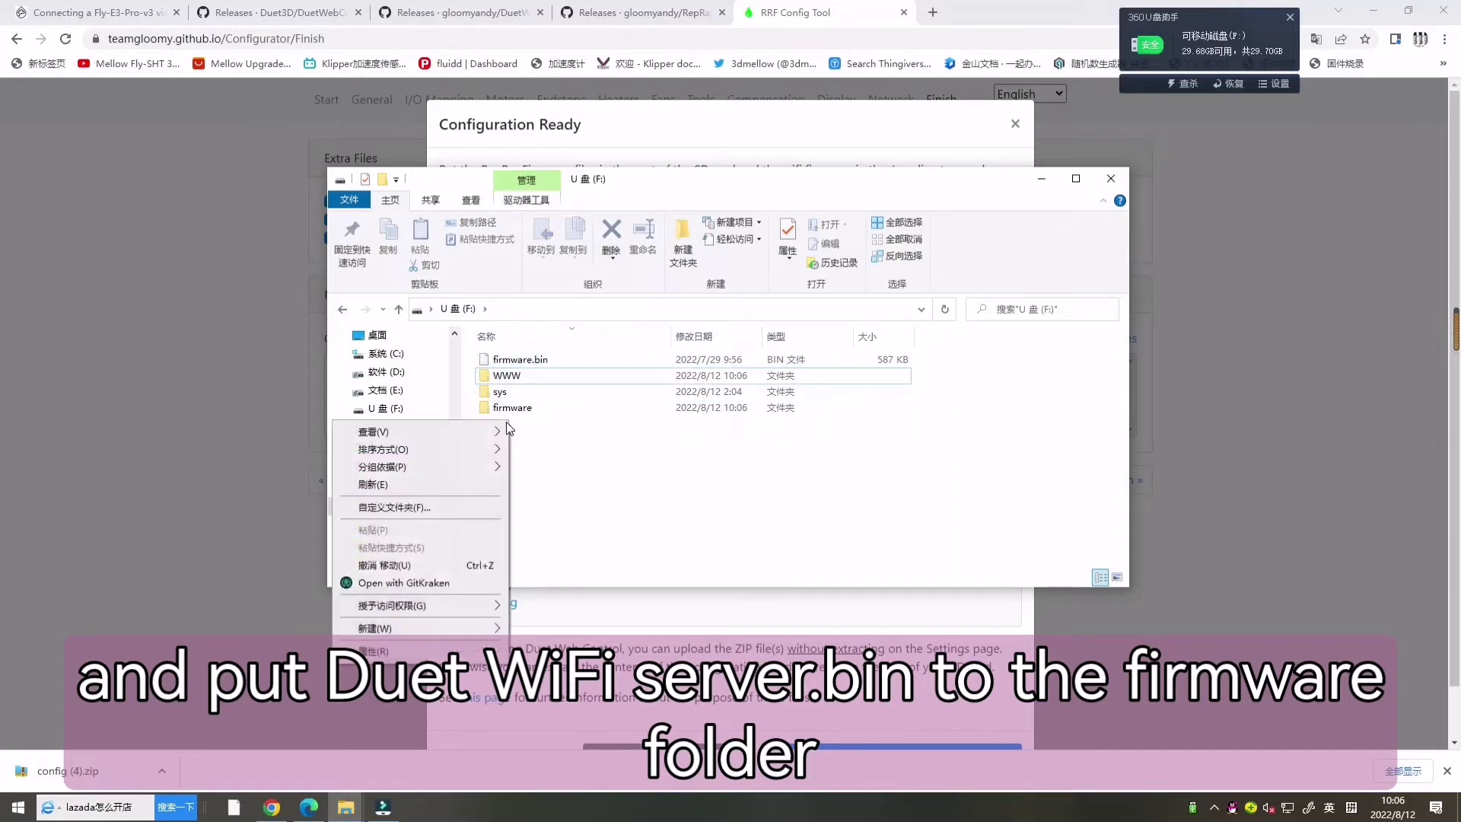
{"action": "mouse_move", "coordinate": [384, 628]}
{"action": "left_click", "coordinate": [559, 395]}
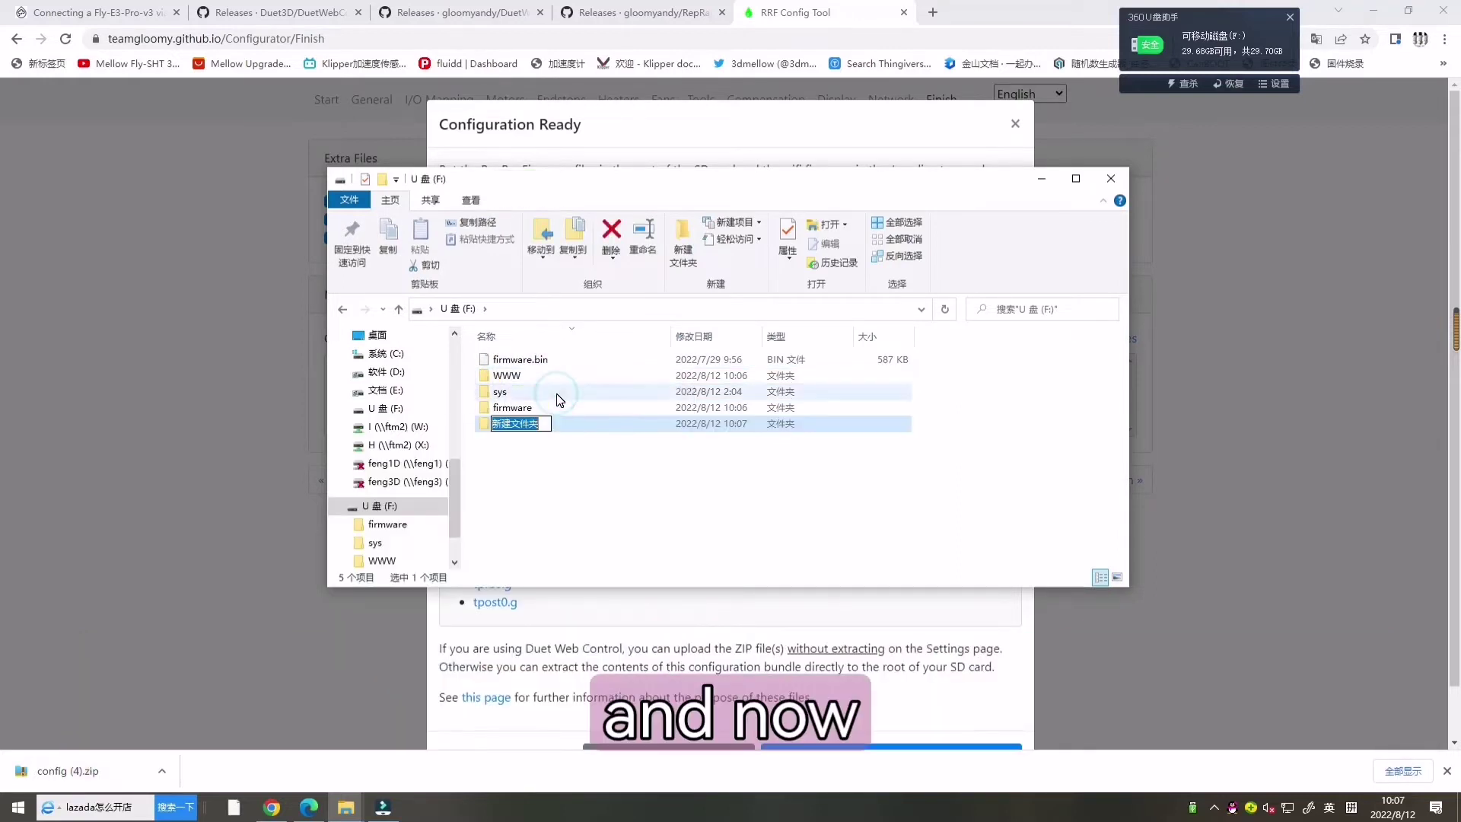
{"action": "type", "text": "ma"}
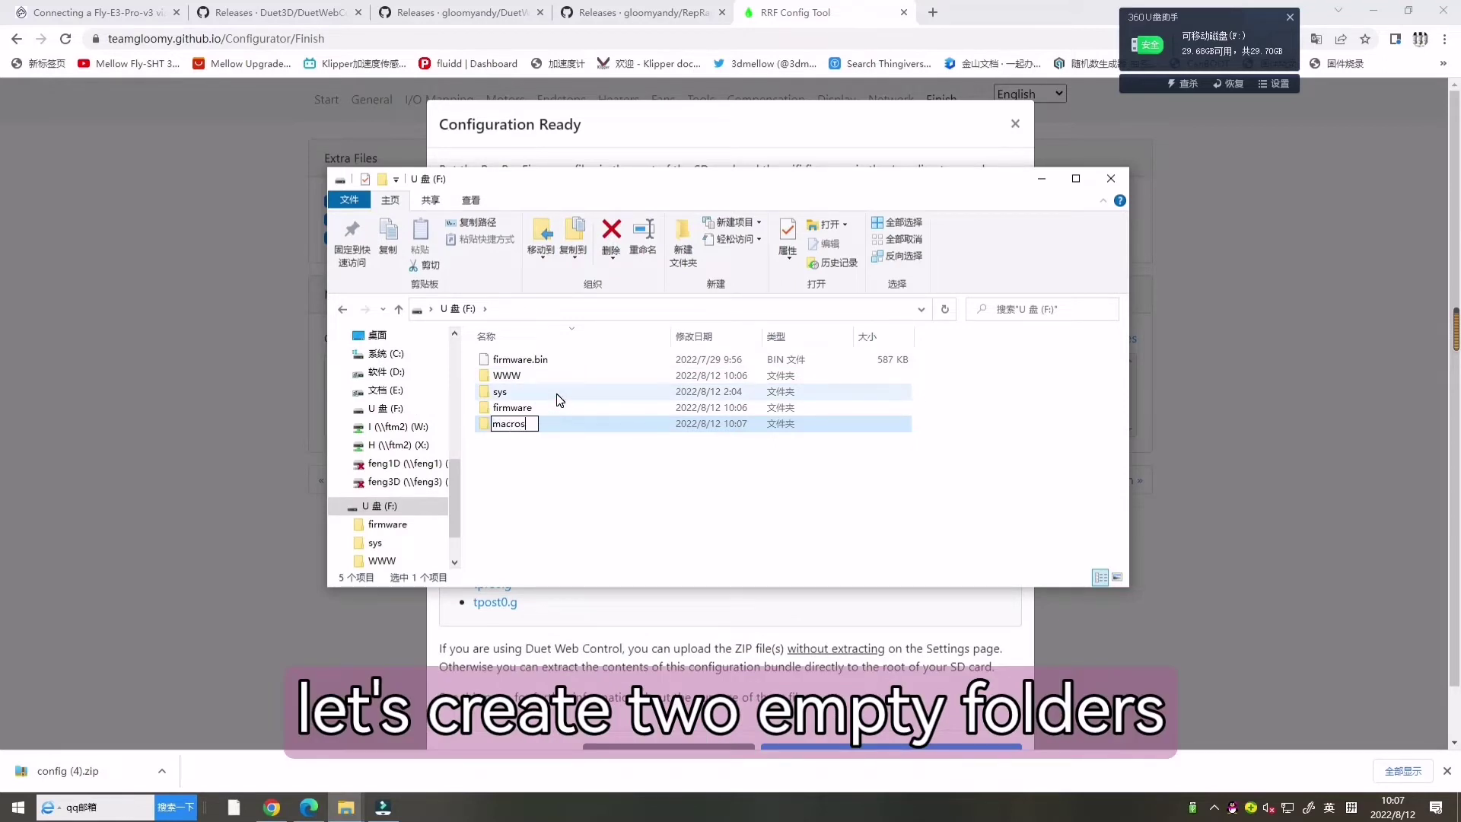
{"action": "type", "text": "cros"}
{"action": "left_click", "coordinate": [513, 474]}
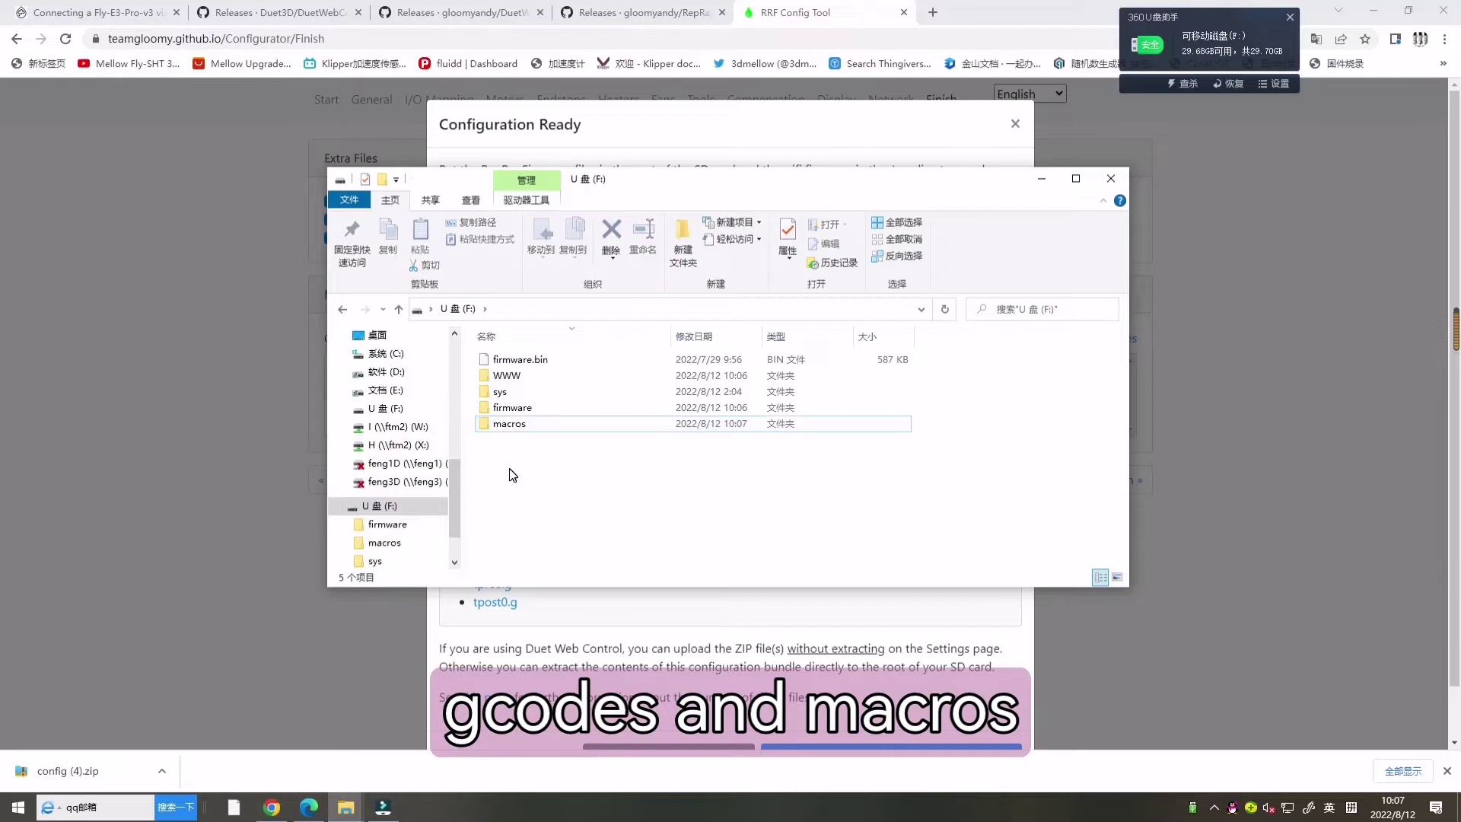
{"action": "right_click", "coordinate": [513, 474]}
{"action": "mouse_move", "coordinate": [458, 582]}
{"action": "left_click", "coordinate": [552, 435]}
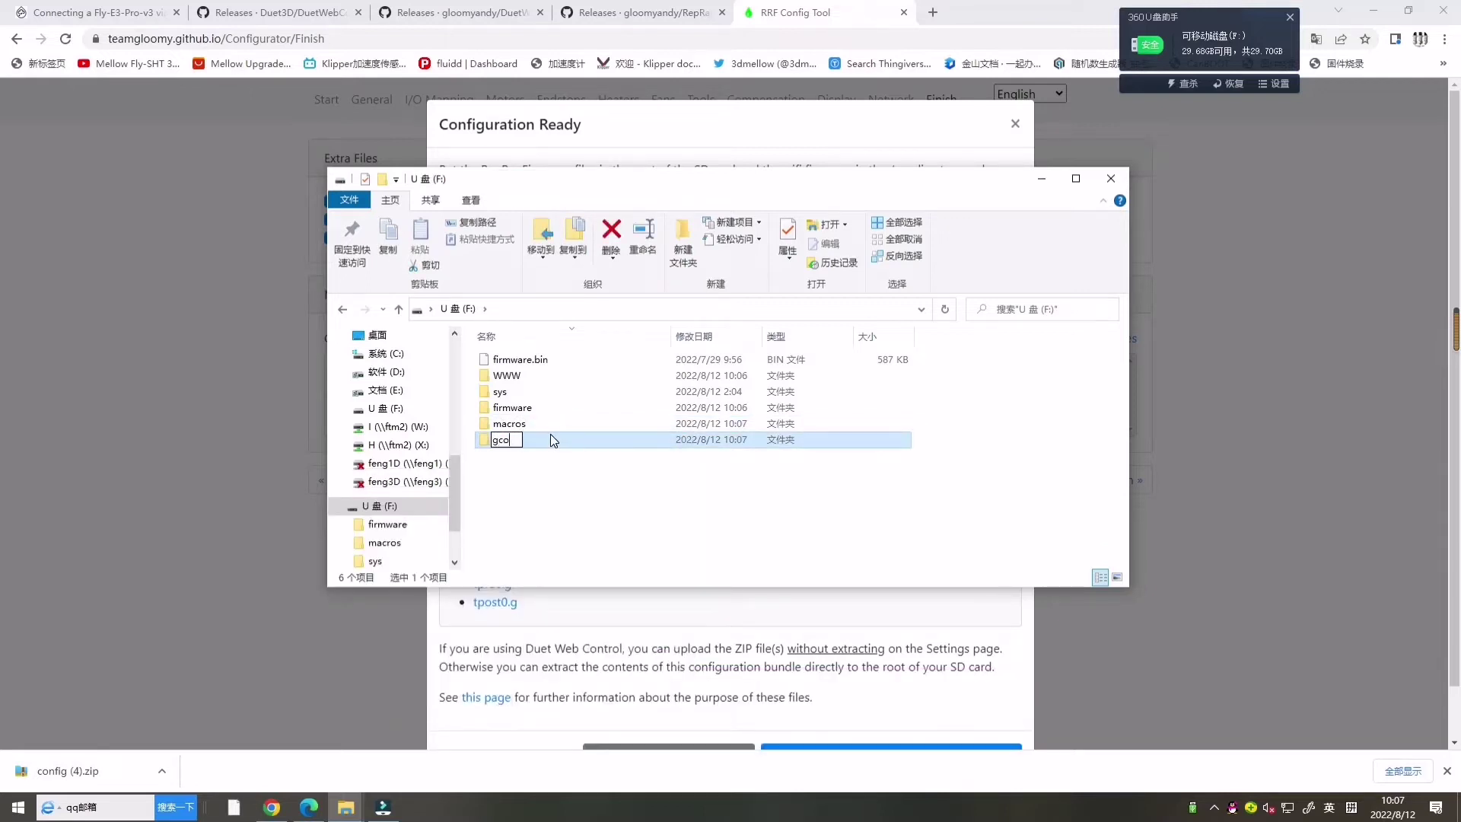
{"action": "left_click", "coordinate": [576, 493]}
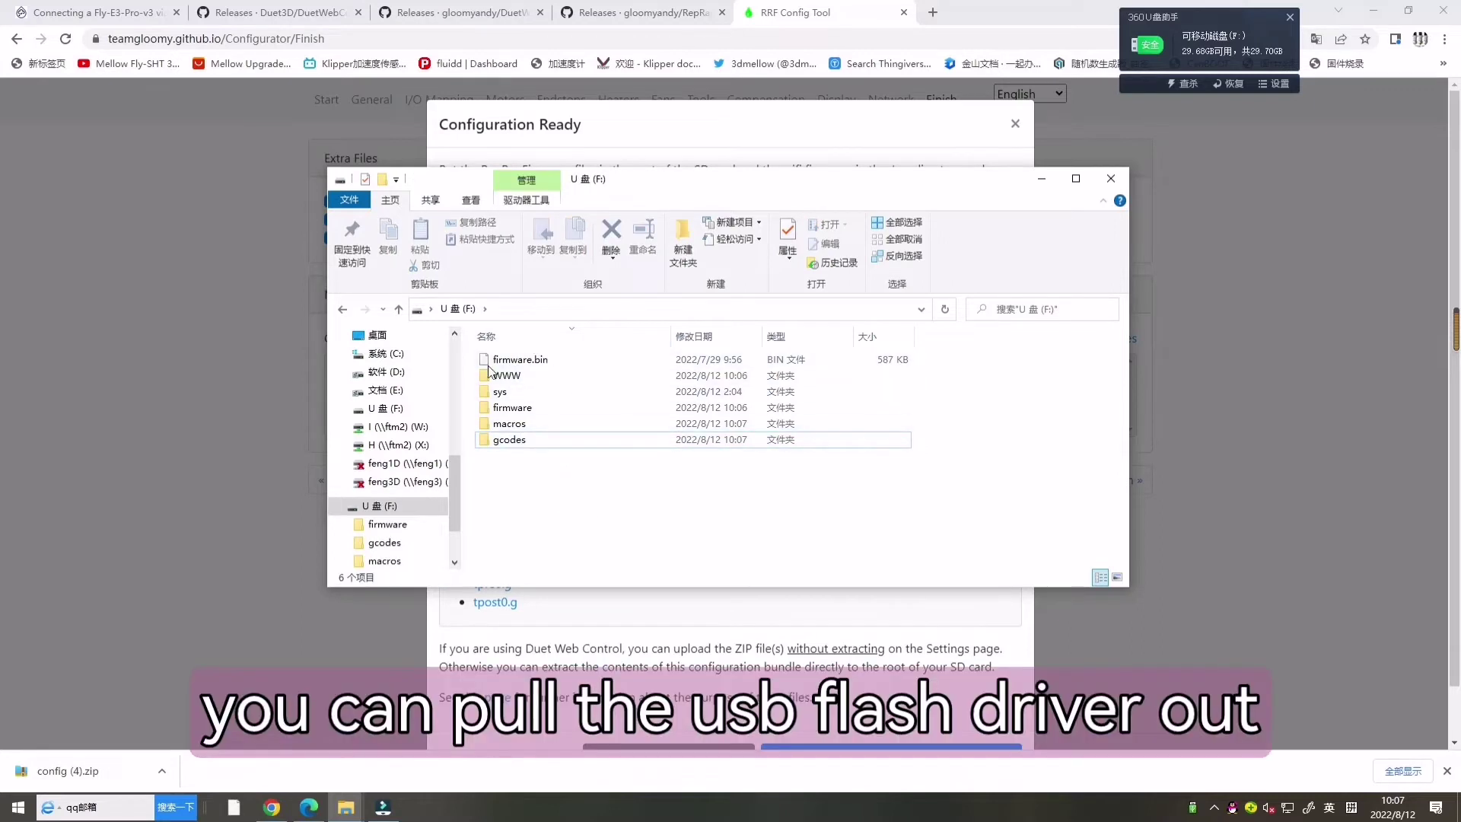
{"action": "left_click", "coordinate": [1110, 179]}
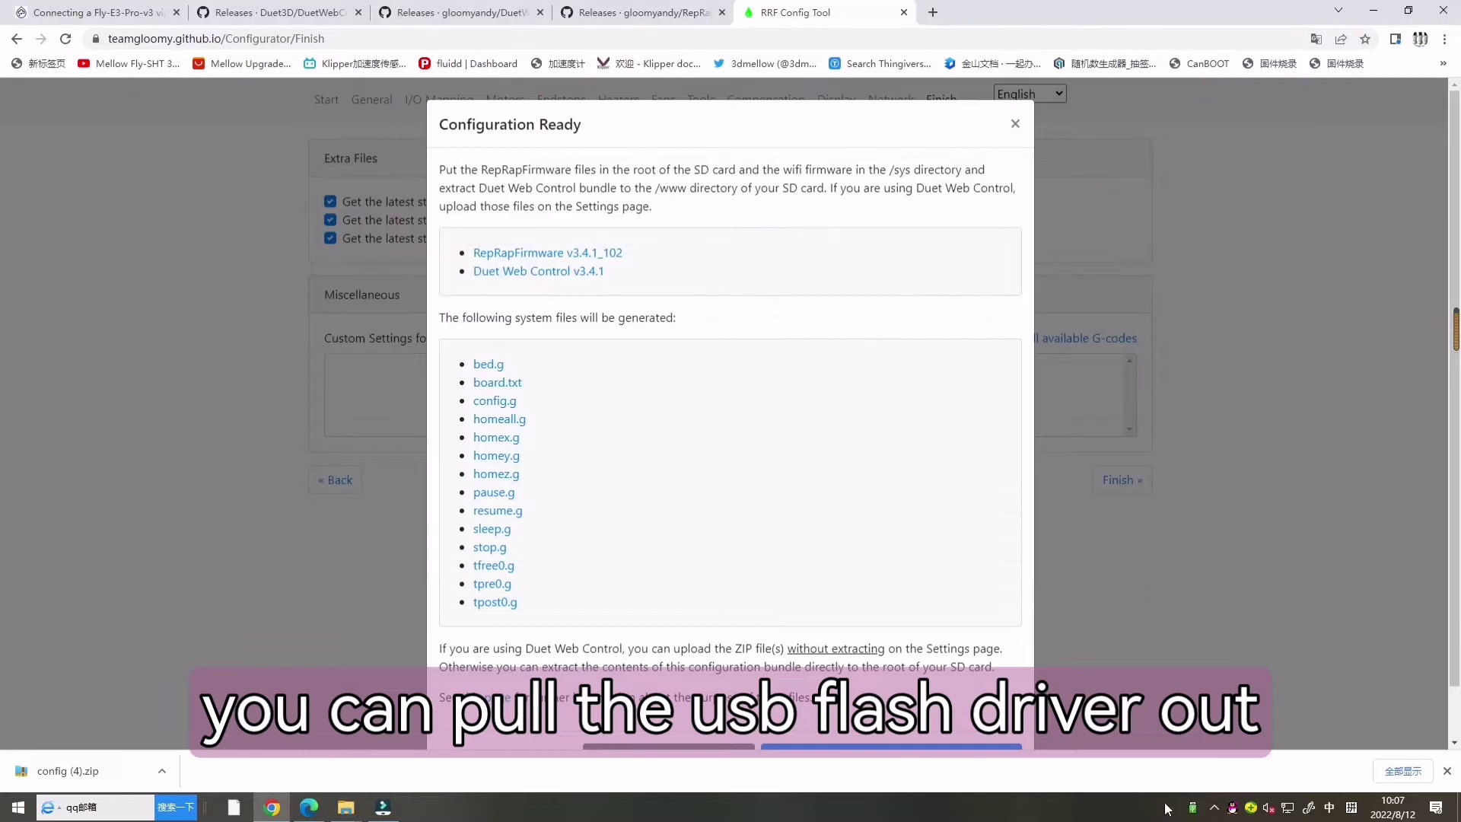
Safely eject the USB drive and get Termite 3.4 running from the termite-3.4 folder
{"action": "left_click", "coordinate": [1191, 808]}
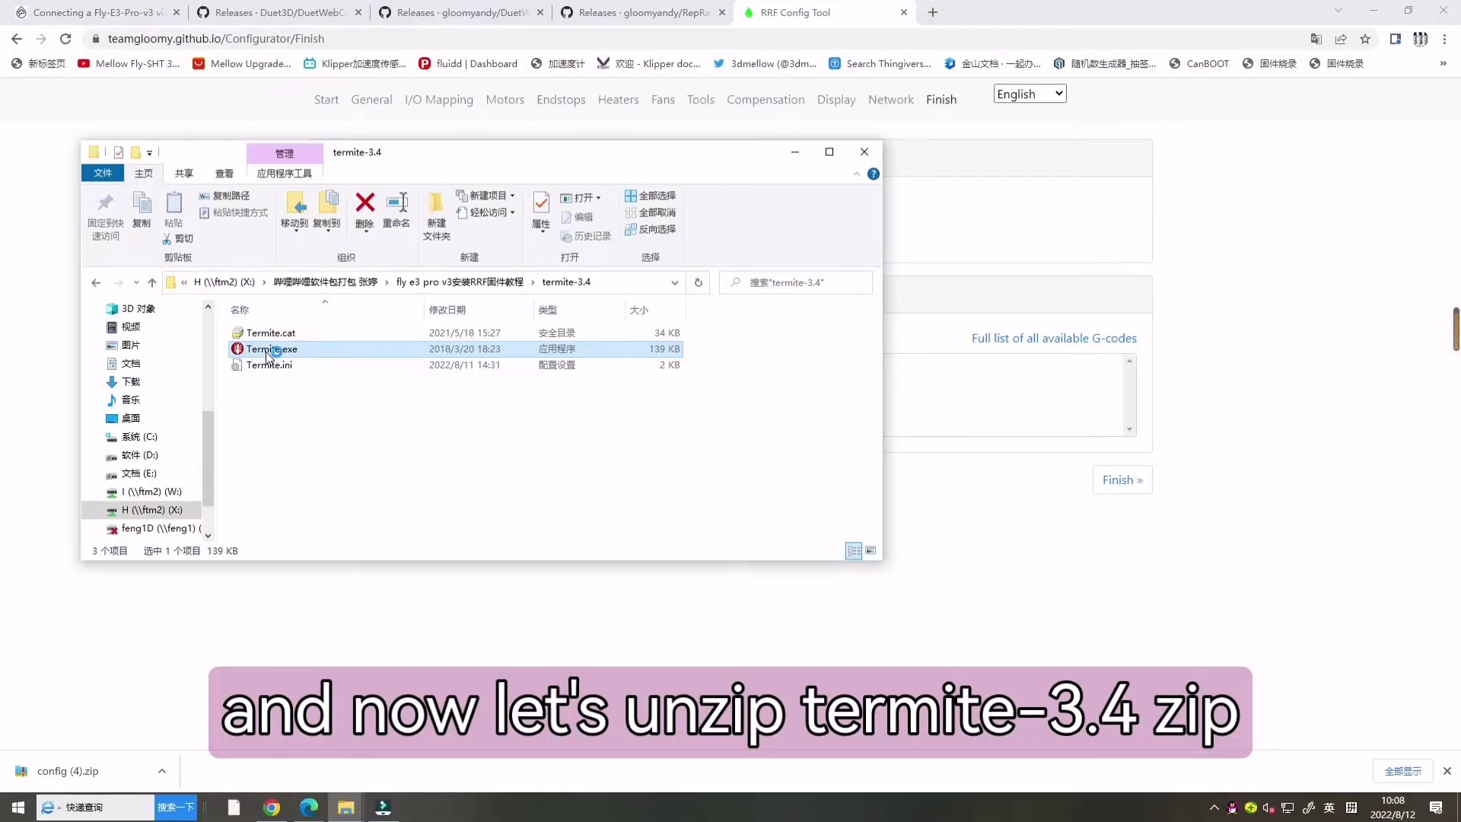
{"action": "left_click", "coordinate": [797, 153]}
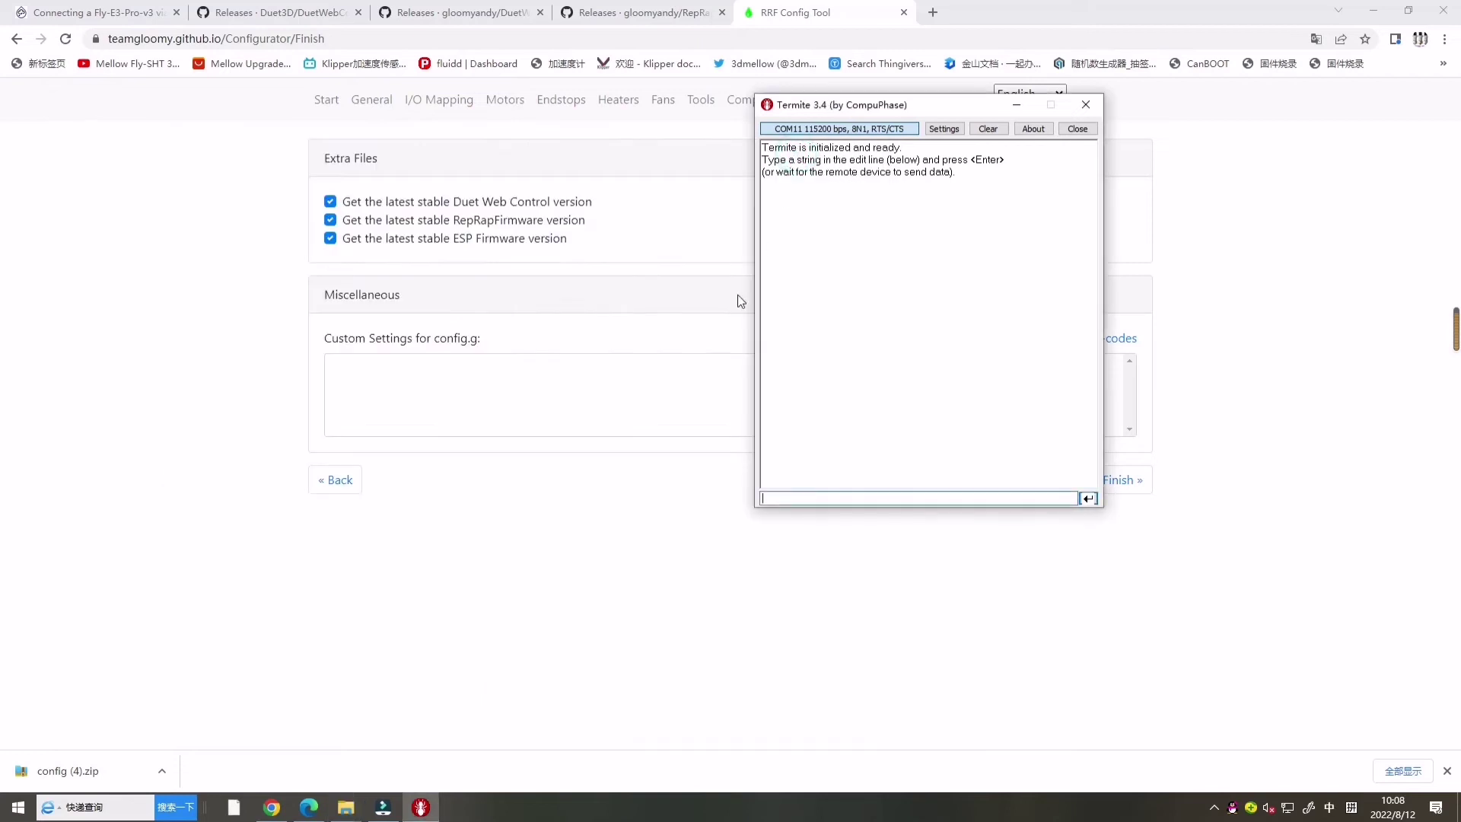
Confirm the USB serial device is COM11 in Device Manager and keep Termite at COM11, 115200 baud
{"action": "left_click", "coordinate": [17, 811]}
{"action": "right_click", "coordinate": [16, 811]}
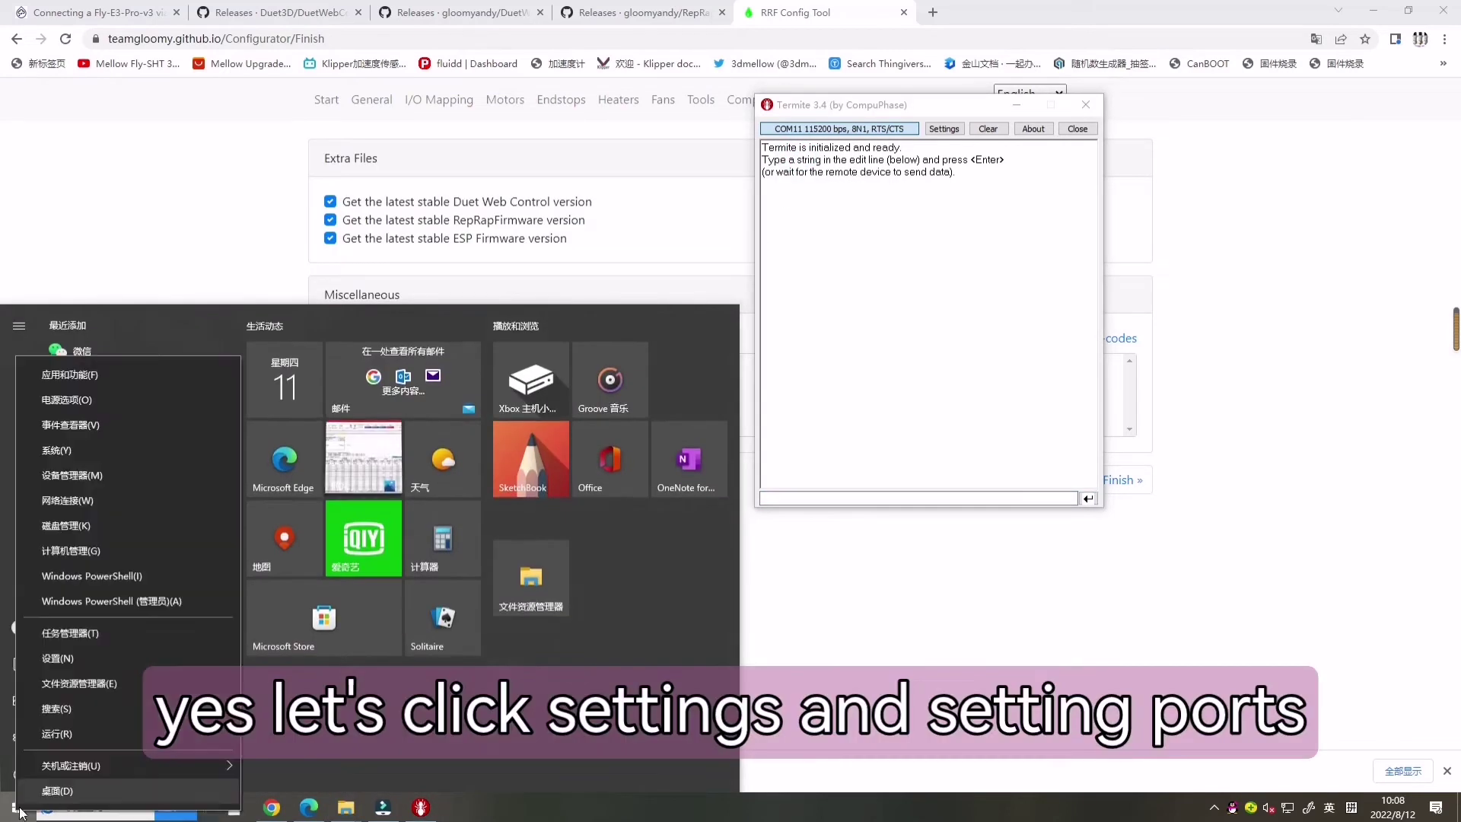
{"action": "left_click", "coordinate": [92, 475]}
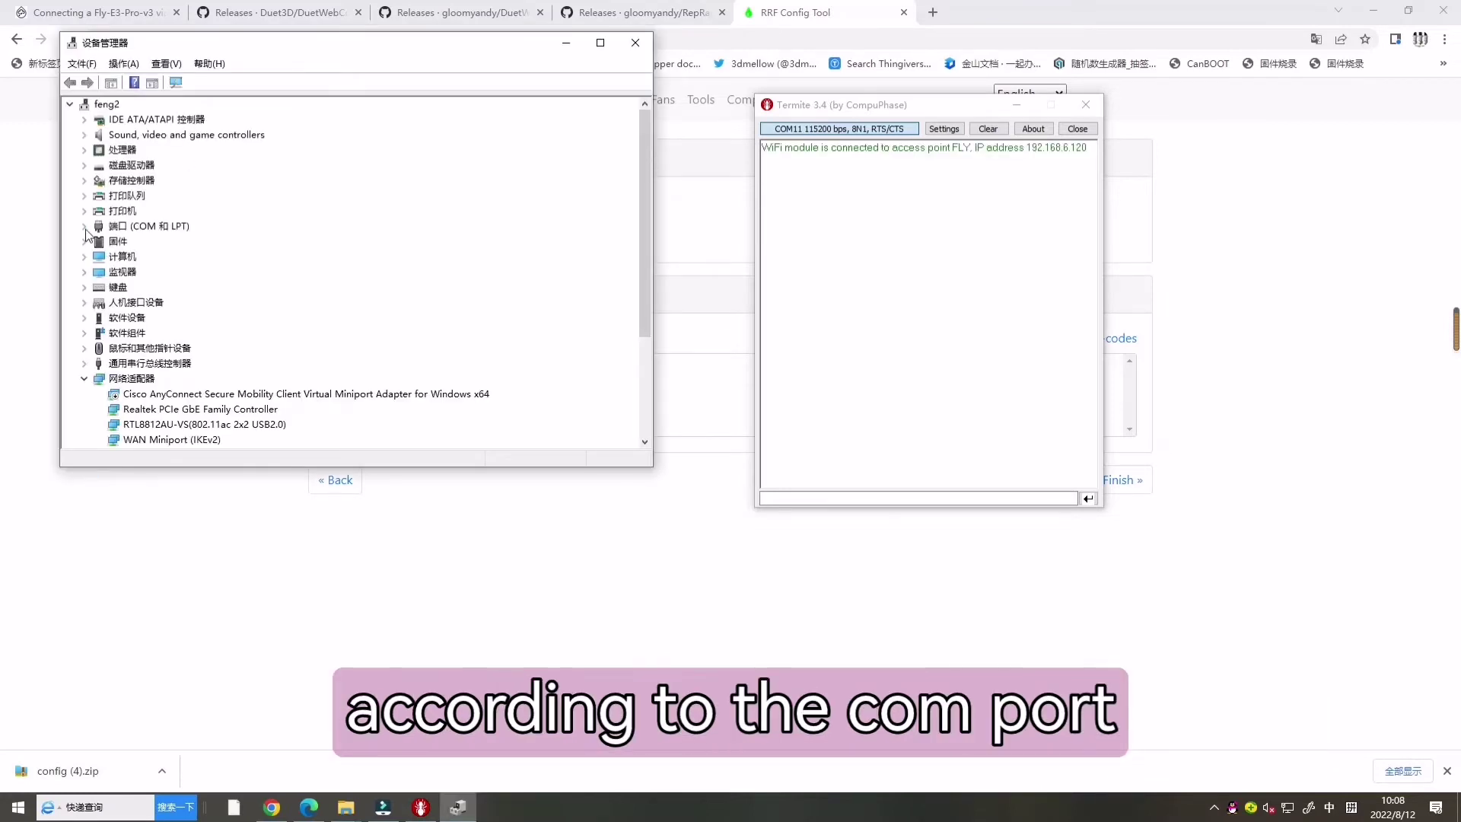
{"action": "left_click", "coordinate": [83, 227]}
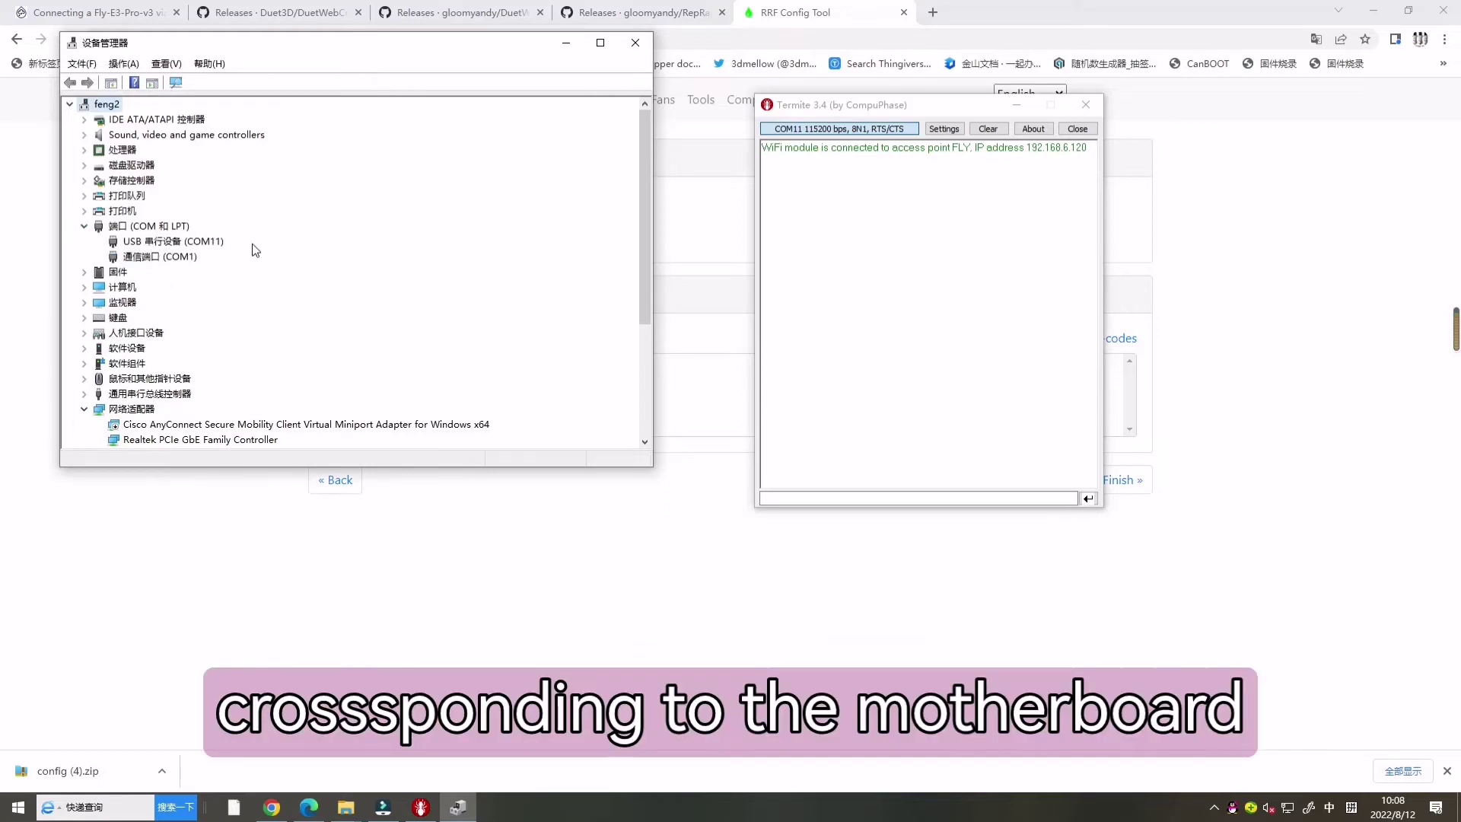
{"action": "left_click", "coordinate": [935, 136]}
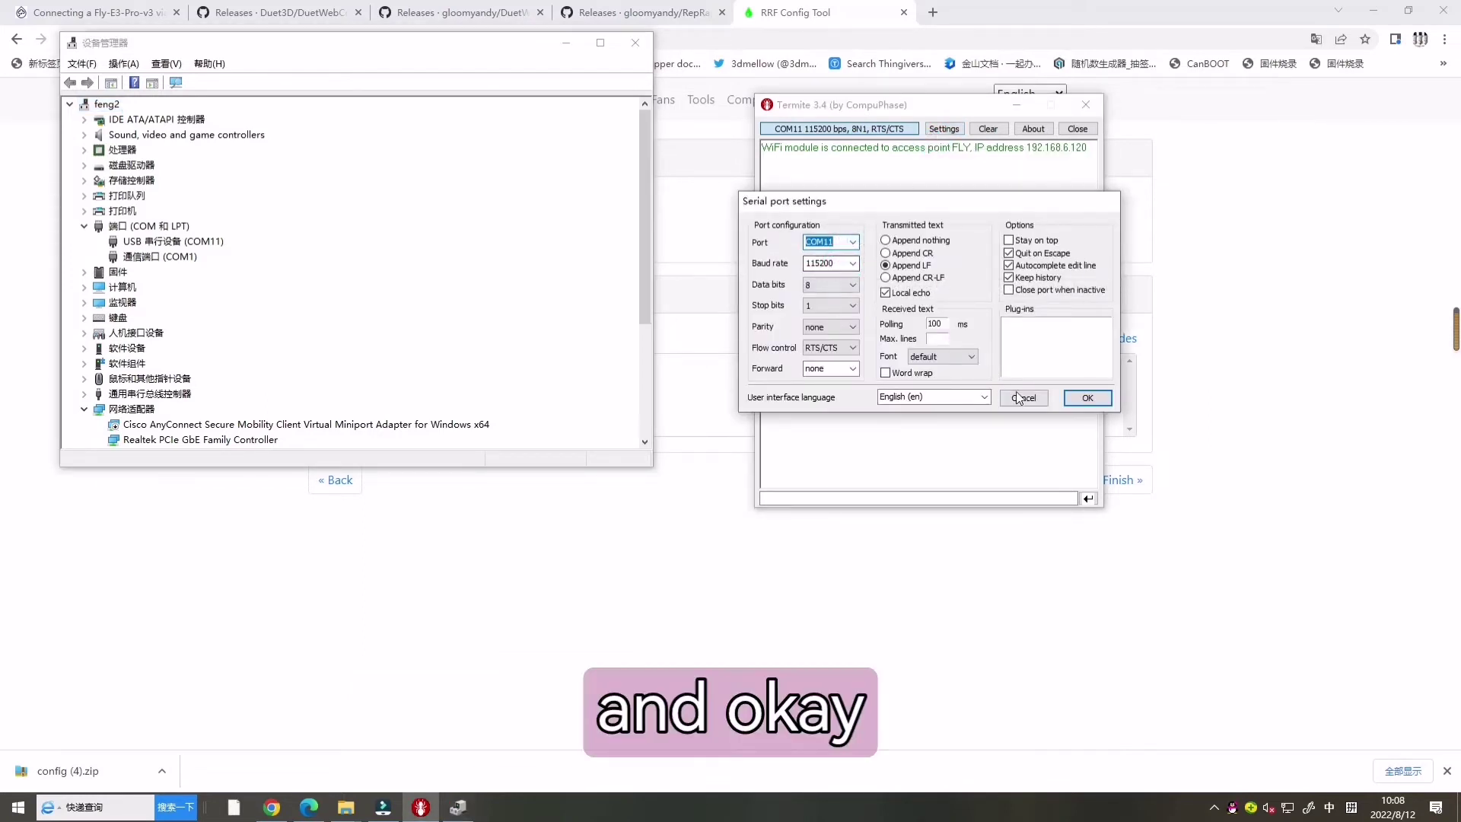
{"action": "left_click", "coordinate": [1087, 397]}
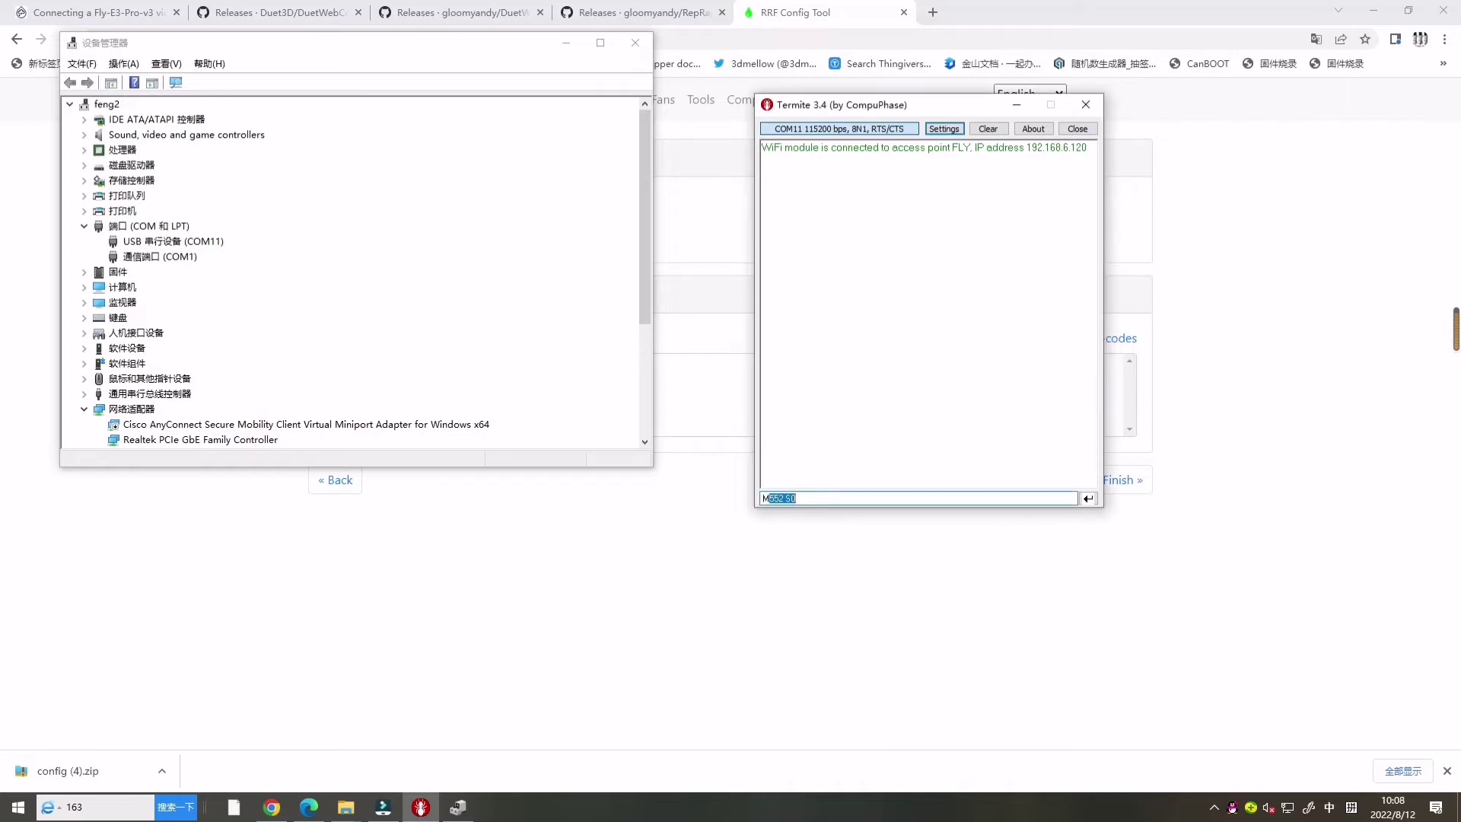
Send M997 S1 to flash the ESP32 WiFi firmware until it reports Upload successful
{"action": "type", "text": "997 "}
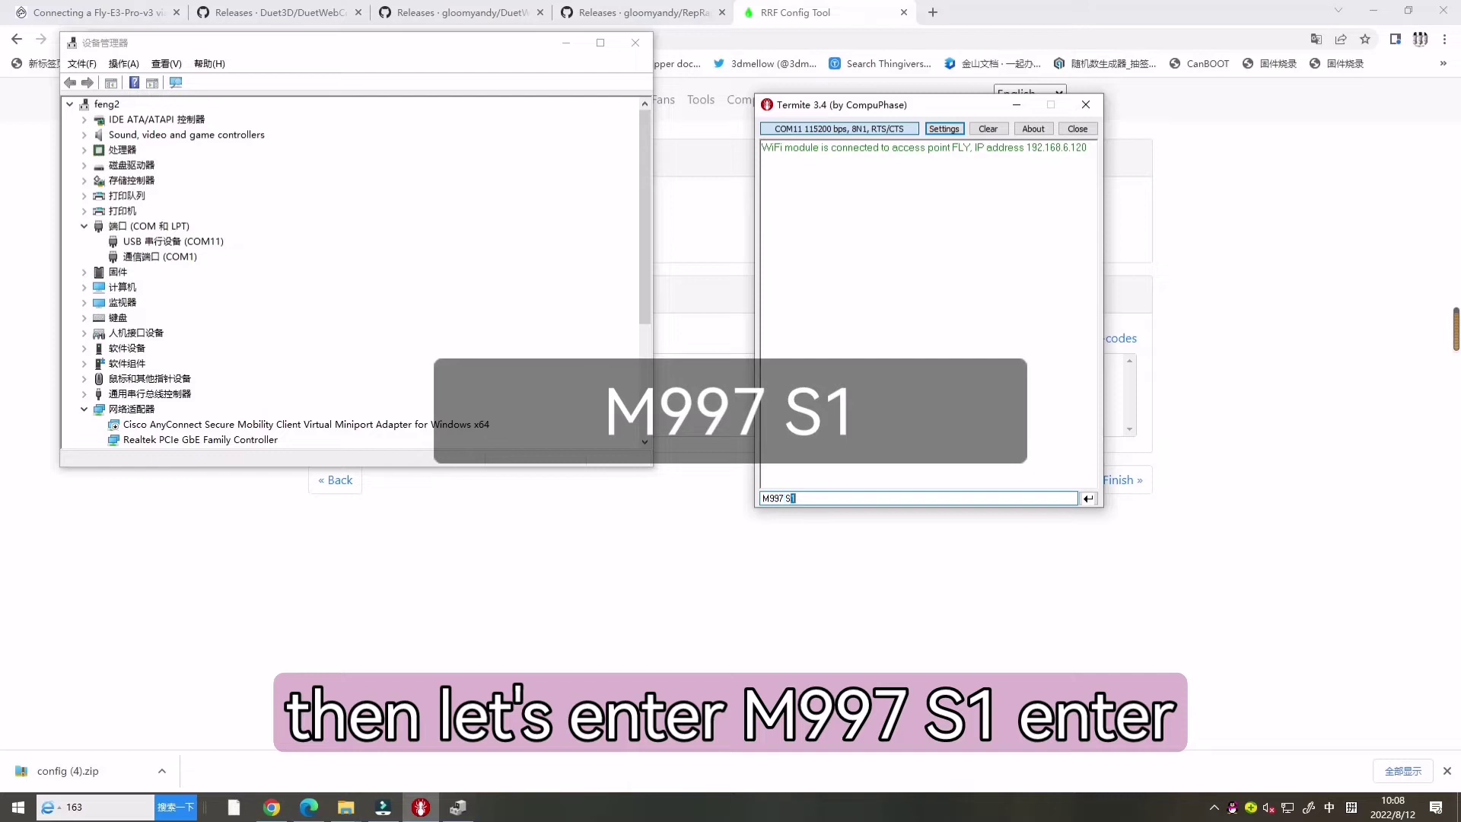
{"action": "type", "text": "S1"}
{"action": "key", "text": "Return"}
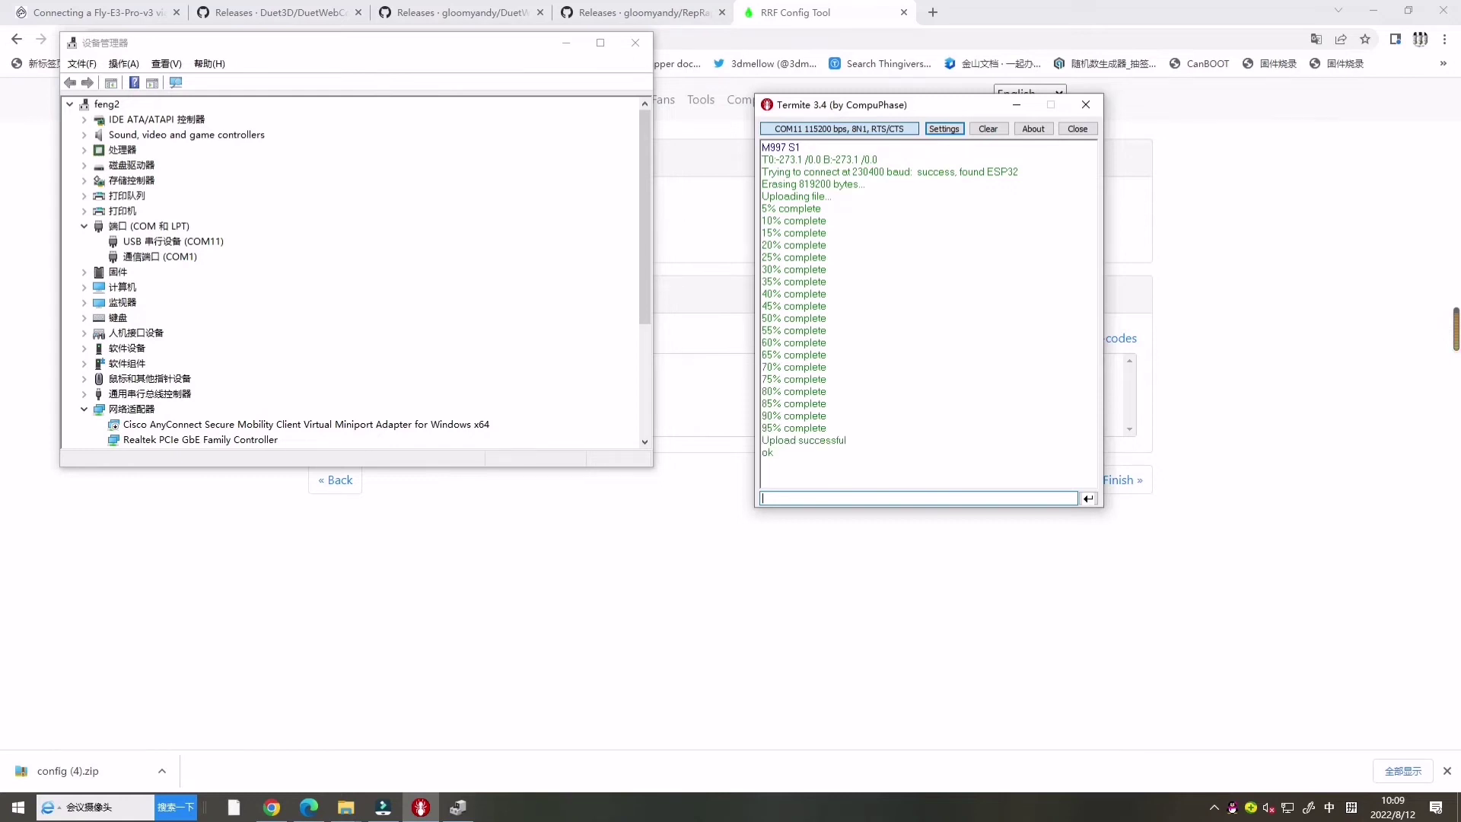
{"action": "type", "text": "552 "}
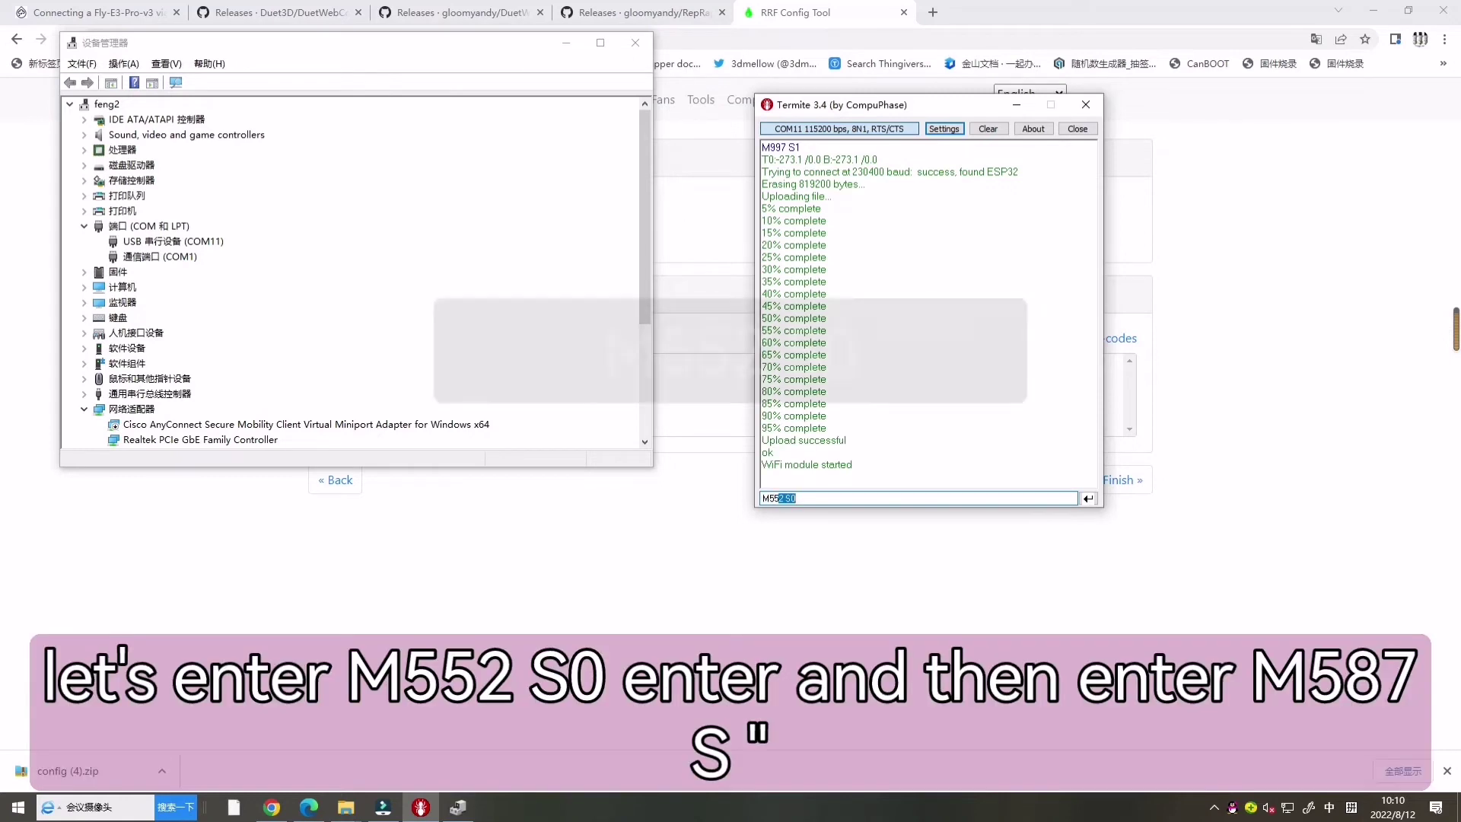
{"action": "type", "text": "S0"}
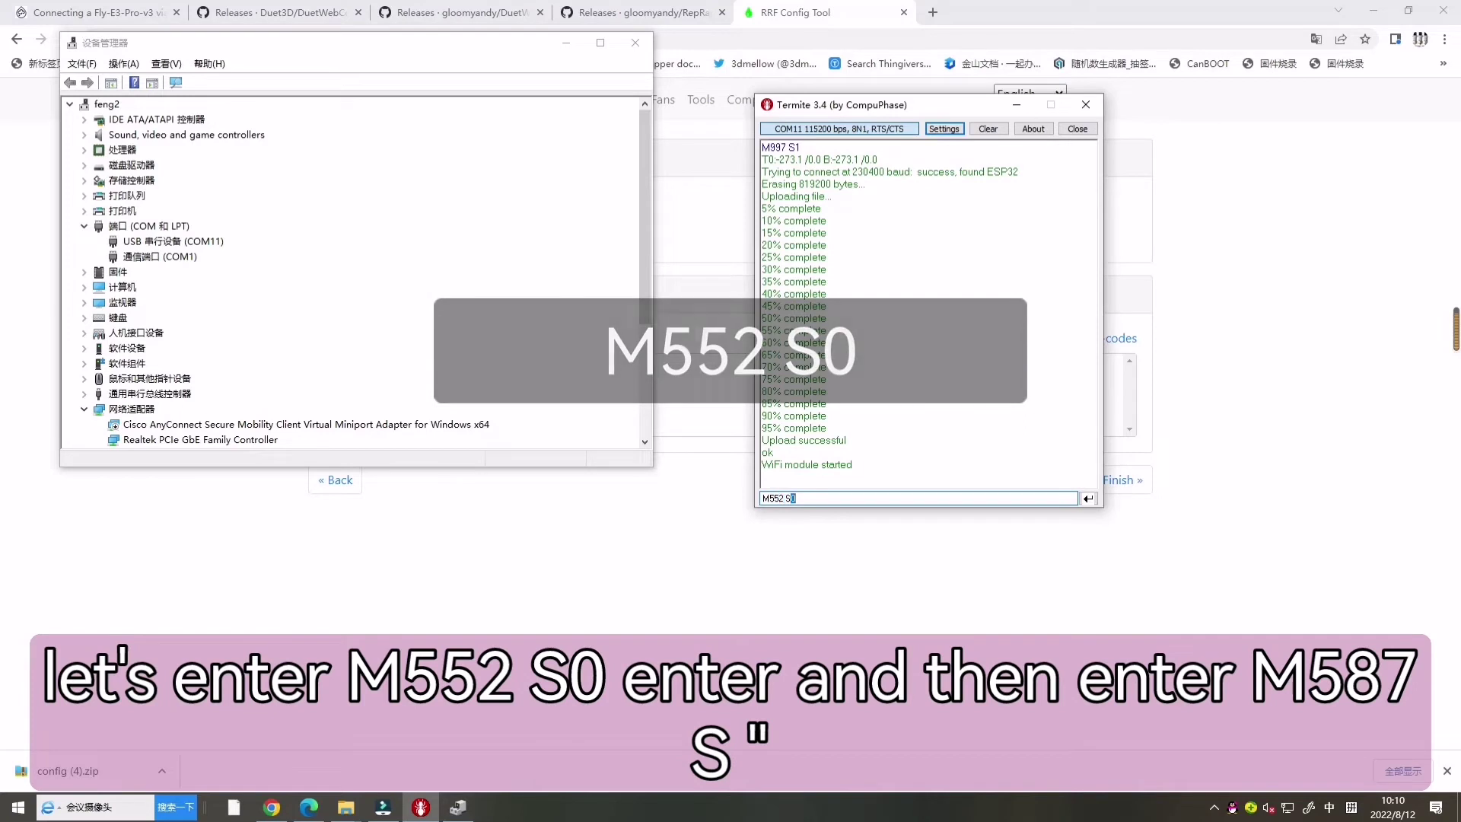
Idle the WiFi module with M552 S0 and store network FLY with its password via M587
{"action": "key", "text": "Return"}
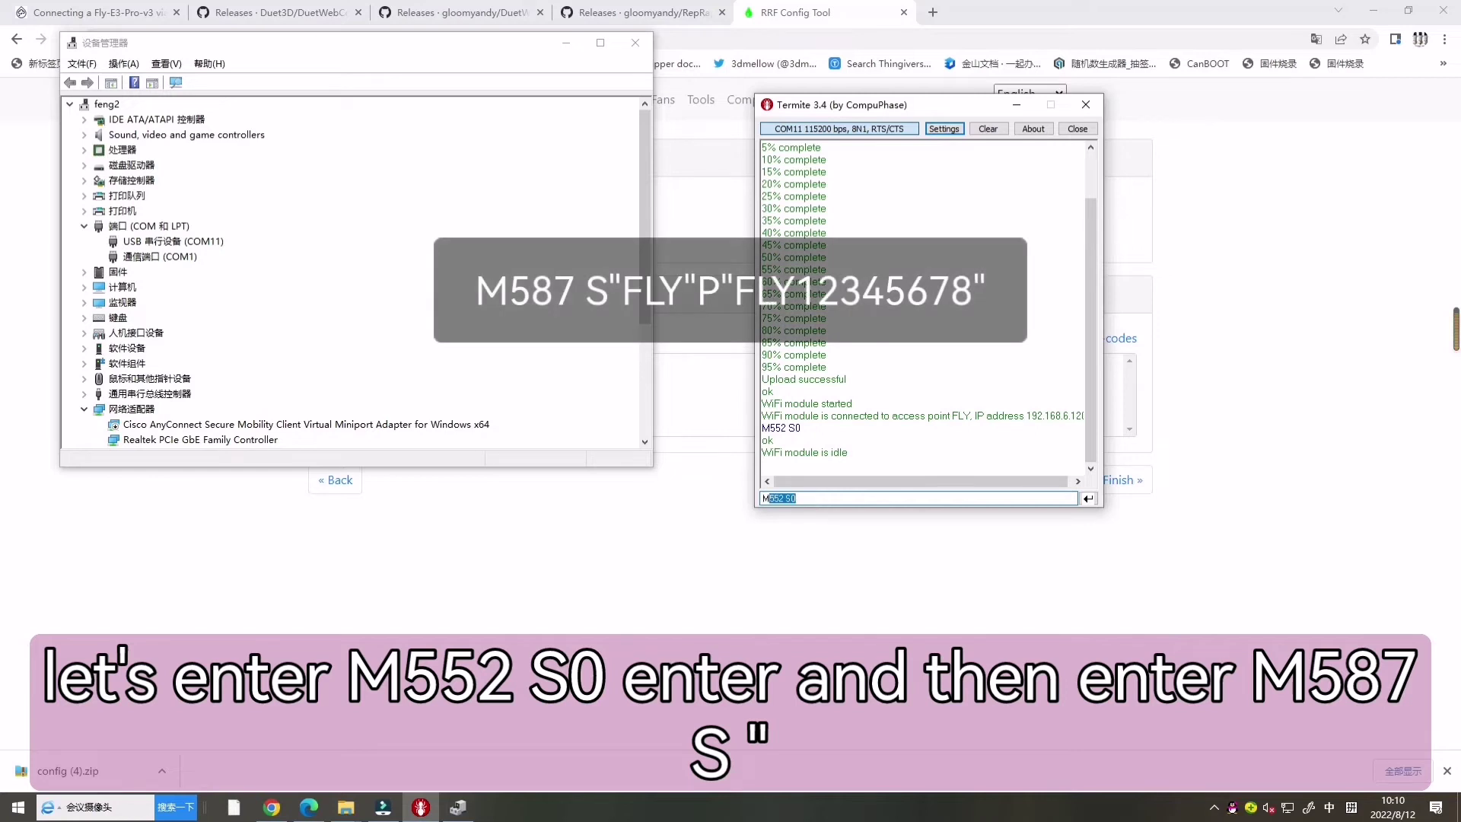
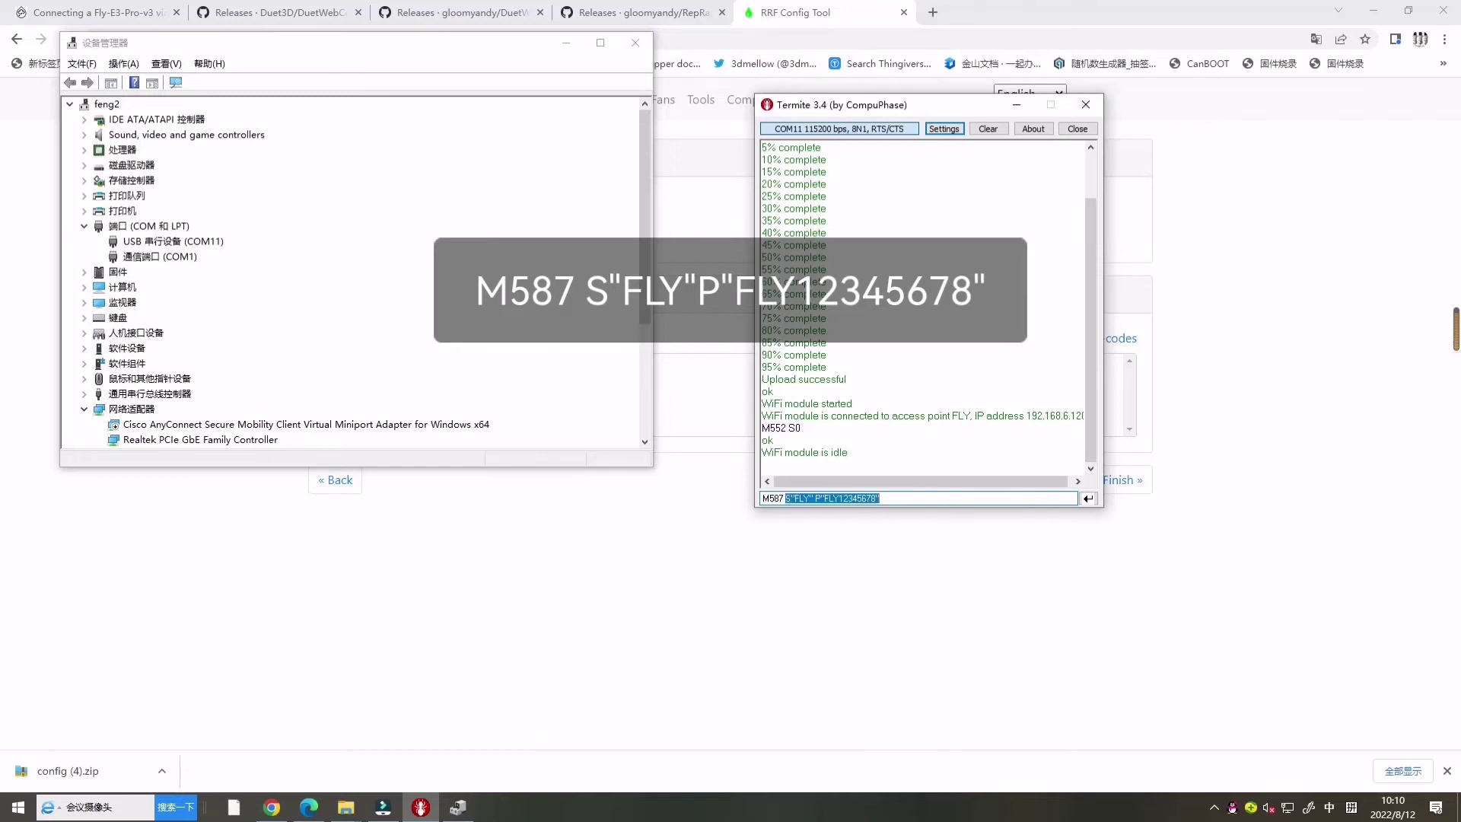
{"action": "left_click", "coordinate": [794, 501]}
{"action": "double_click", "coordinate": [801, 498]}
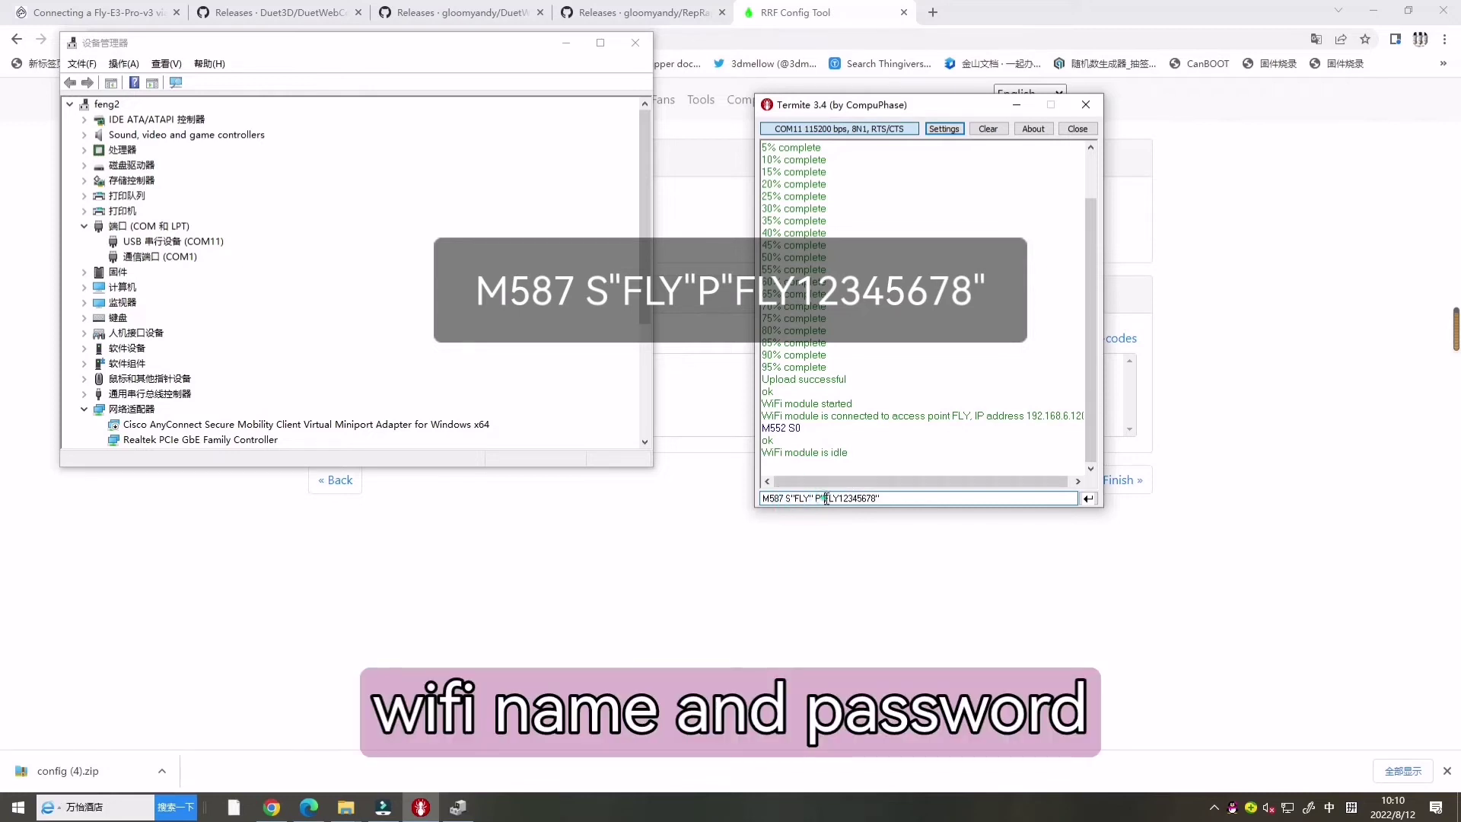
{"action": "left_click_drag", "start_coordinate": [825, 499], "coordinate": [880, 500]}
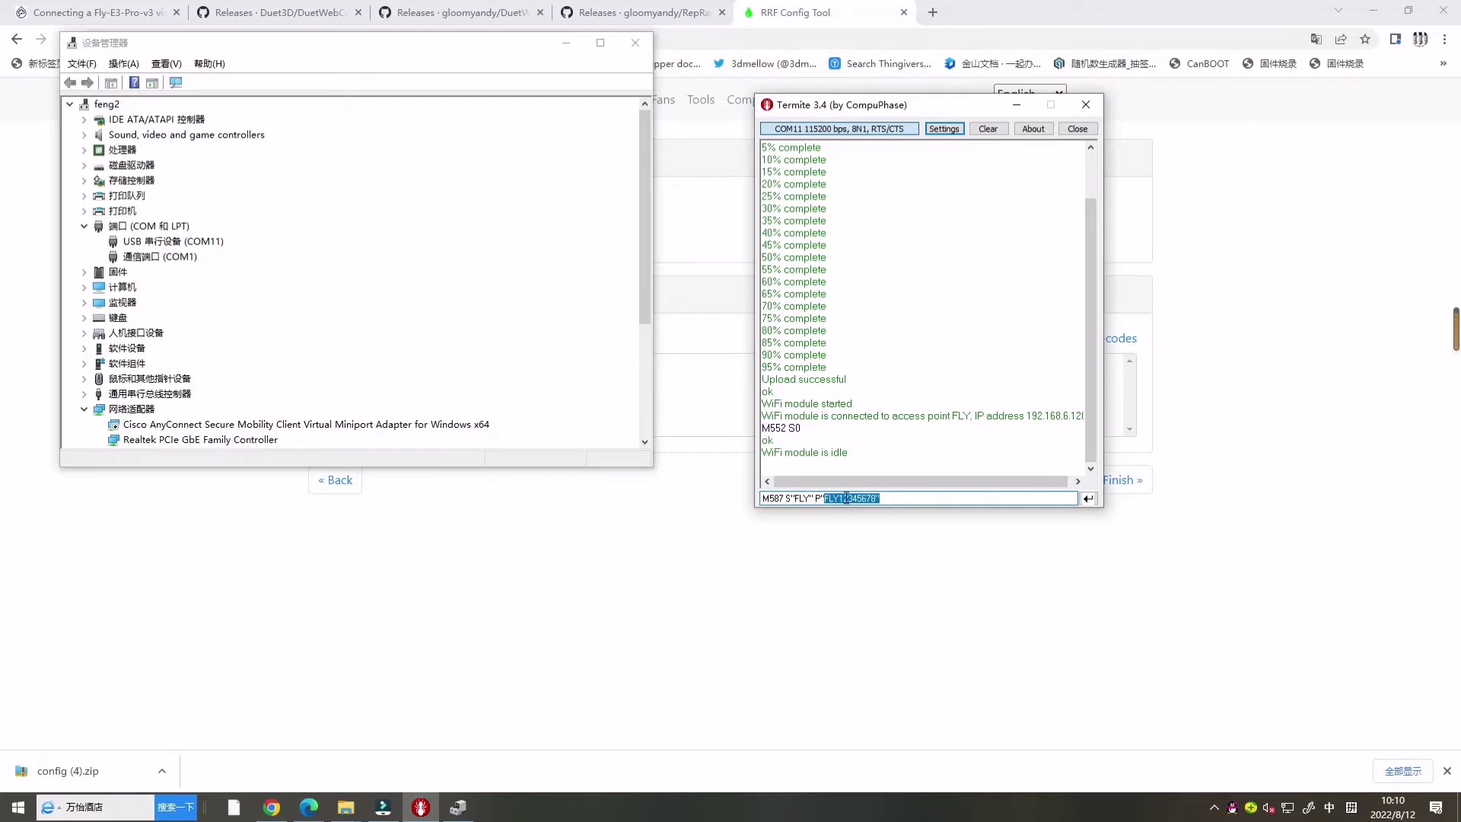
{"action": "key", "text": "Return"}
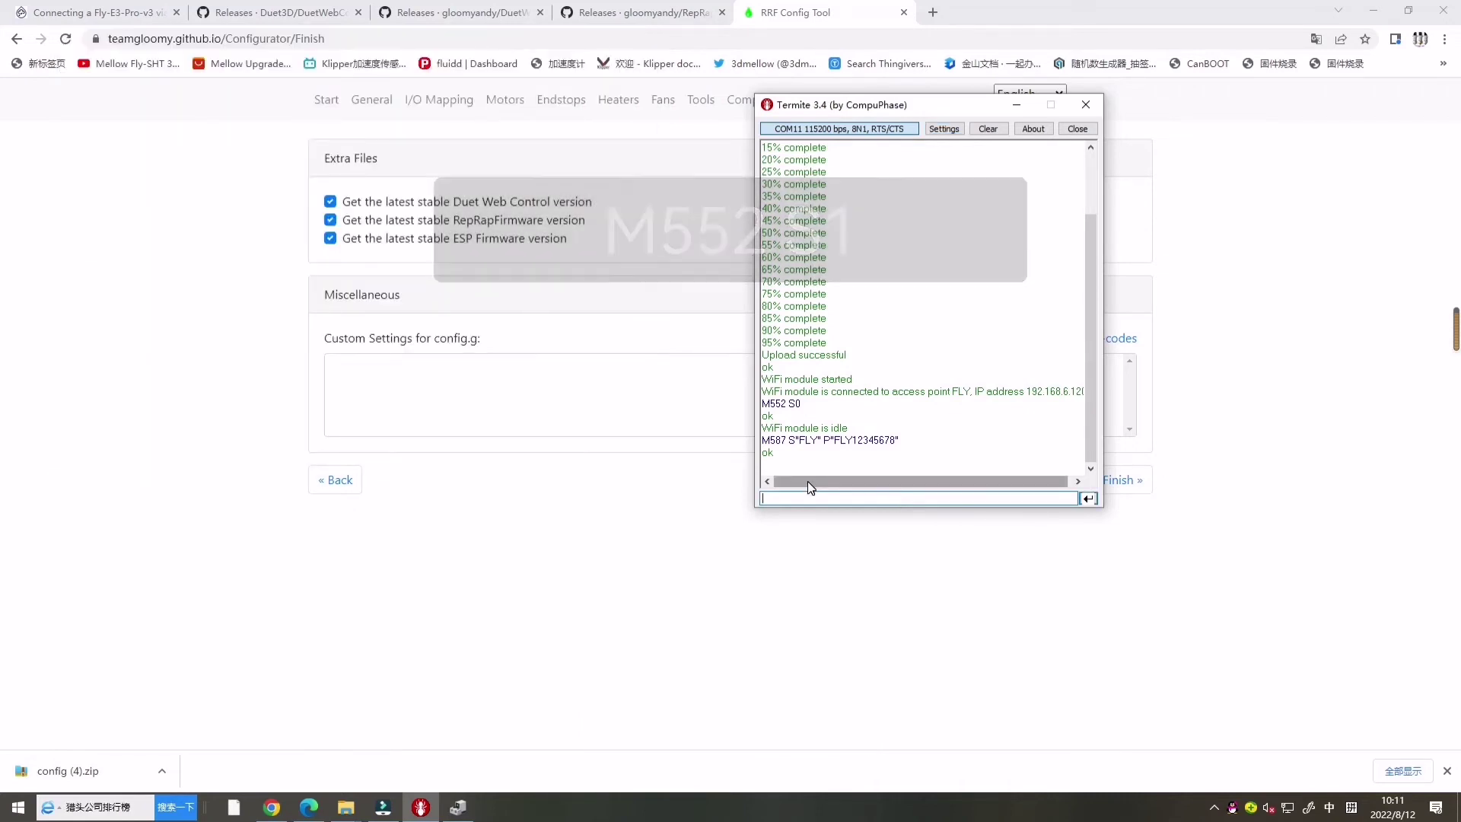
Send M552 S1 to reconnect to FLY and copy the reported IP address 192.168.6.120
{"action": "type", "text": "M"}
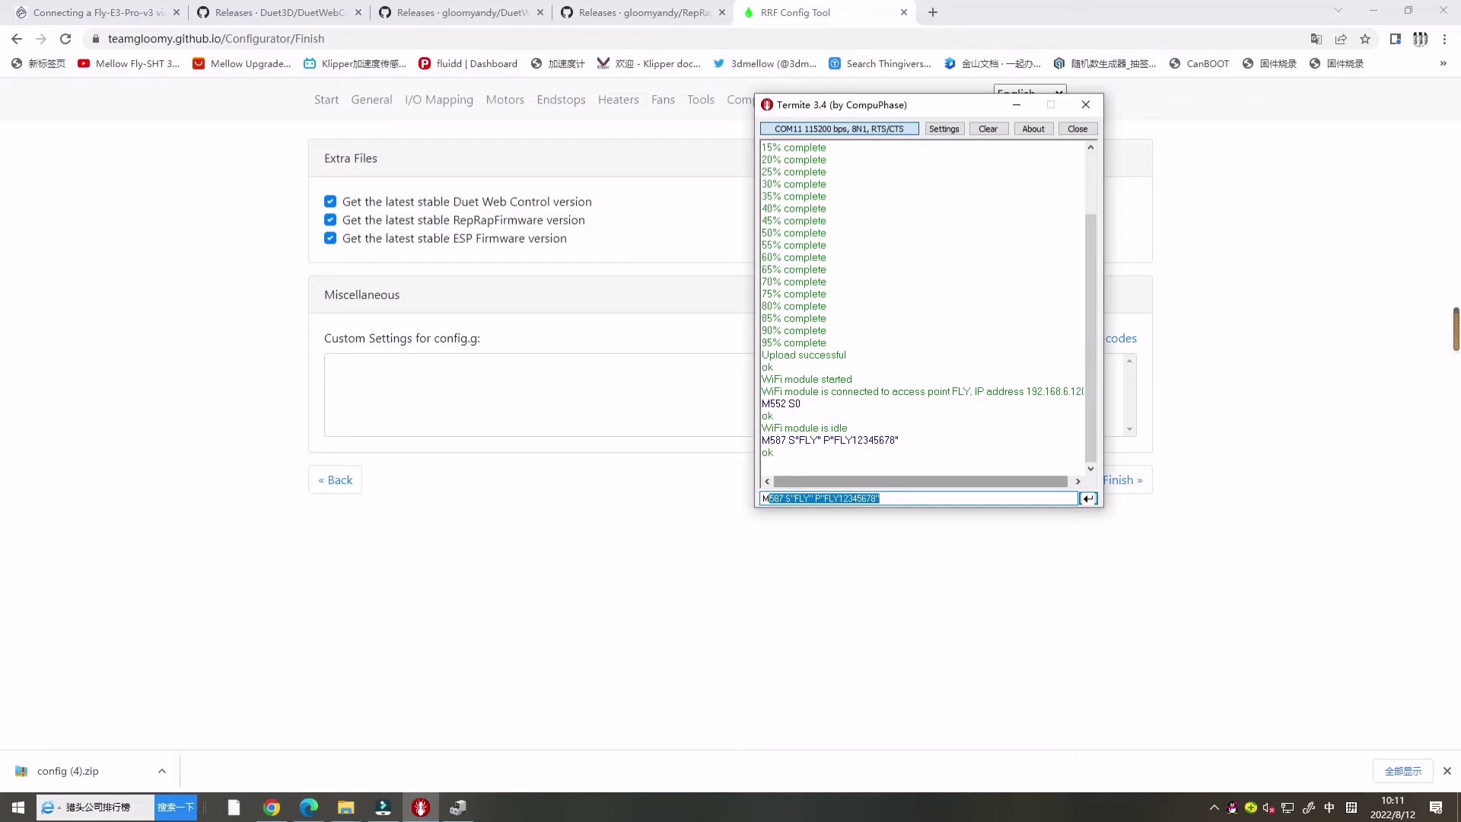
{"action": "type", "text": "552 "}
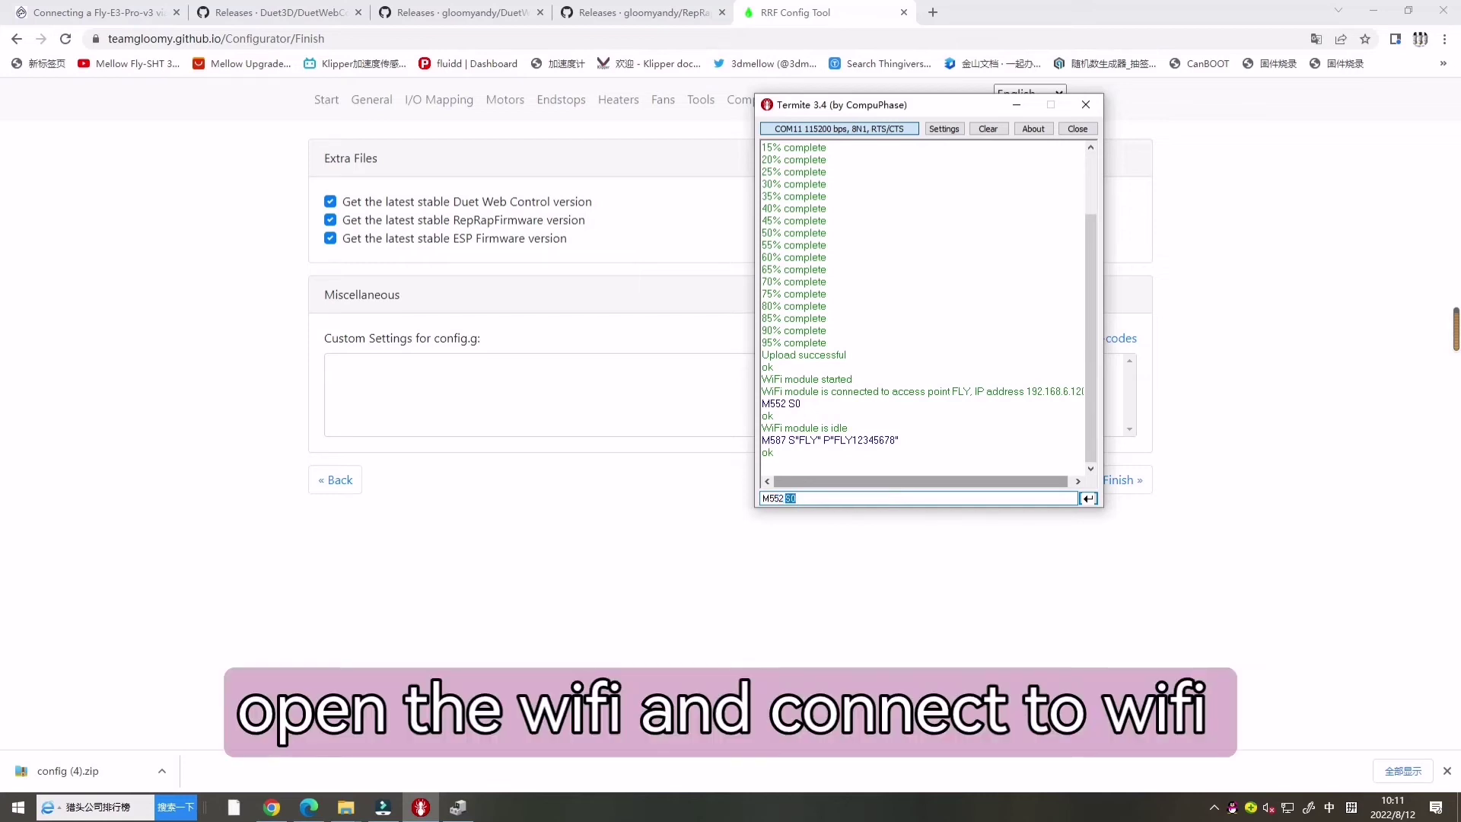
{"action": "type", "text": "S1"}
{"action": "key", "text": "Return"}
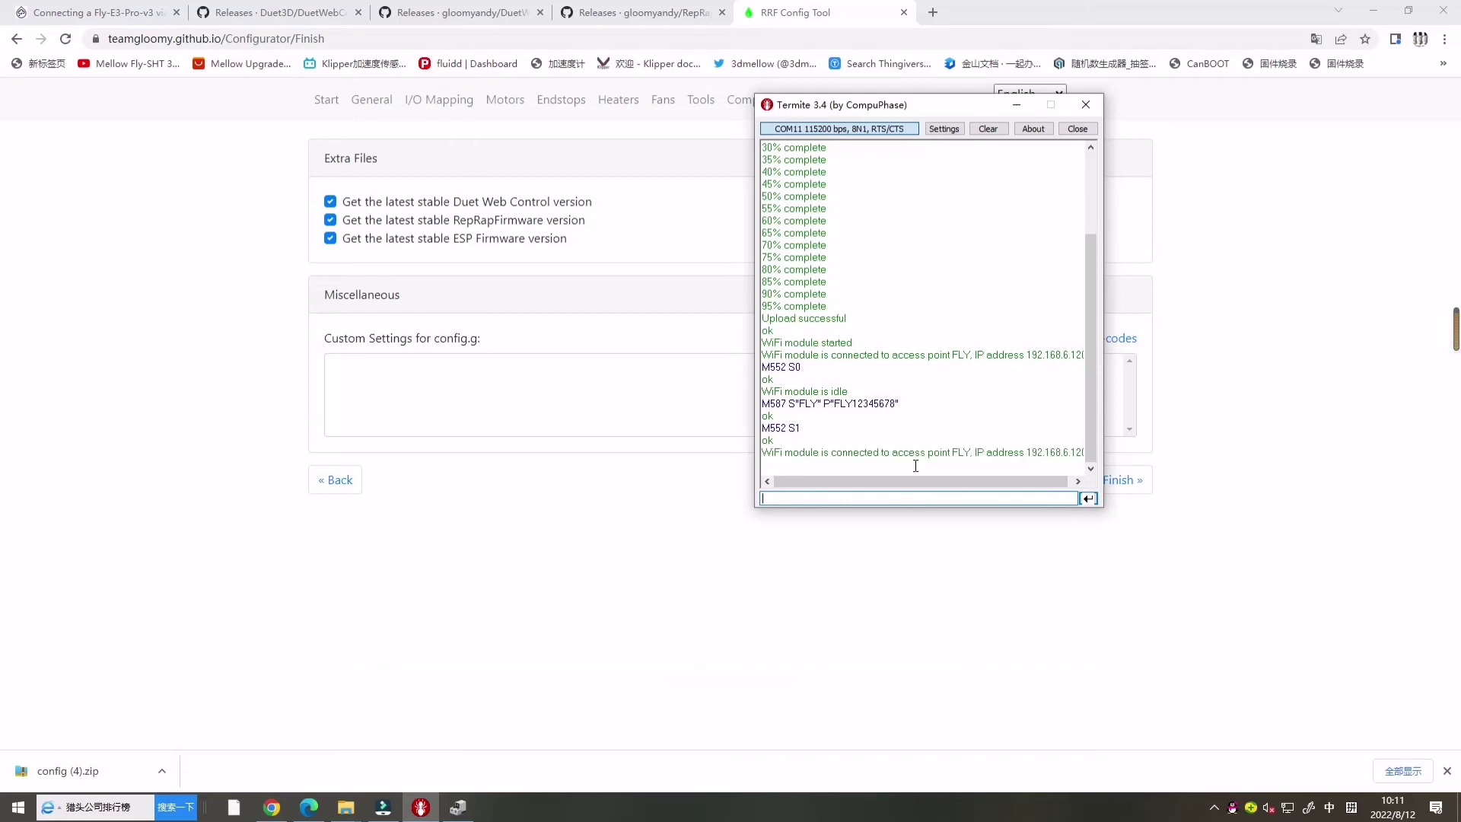
{"action": "left_click_drag", "start_coordinate": [977, 453], "coordinate": [1084, 459]}
{"action": "key", "text": "ctrl+c"}
{"action": "left_click", "coordinate": [1027, 451]}
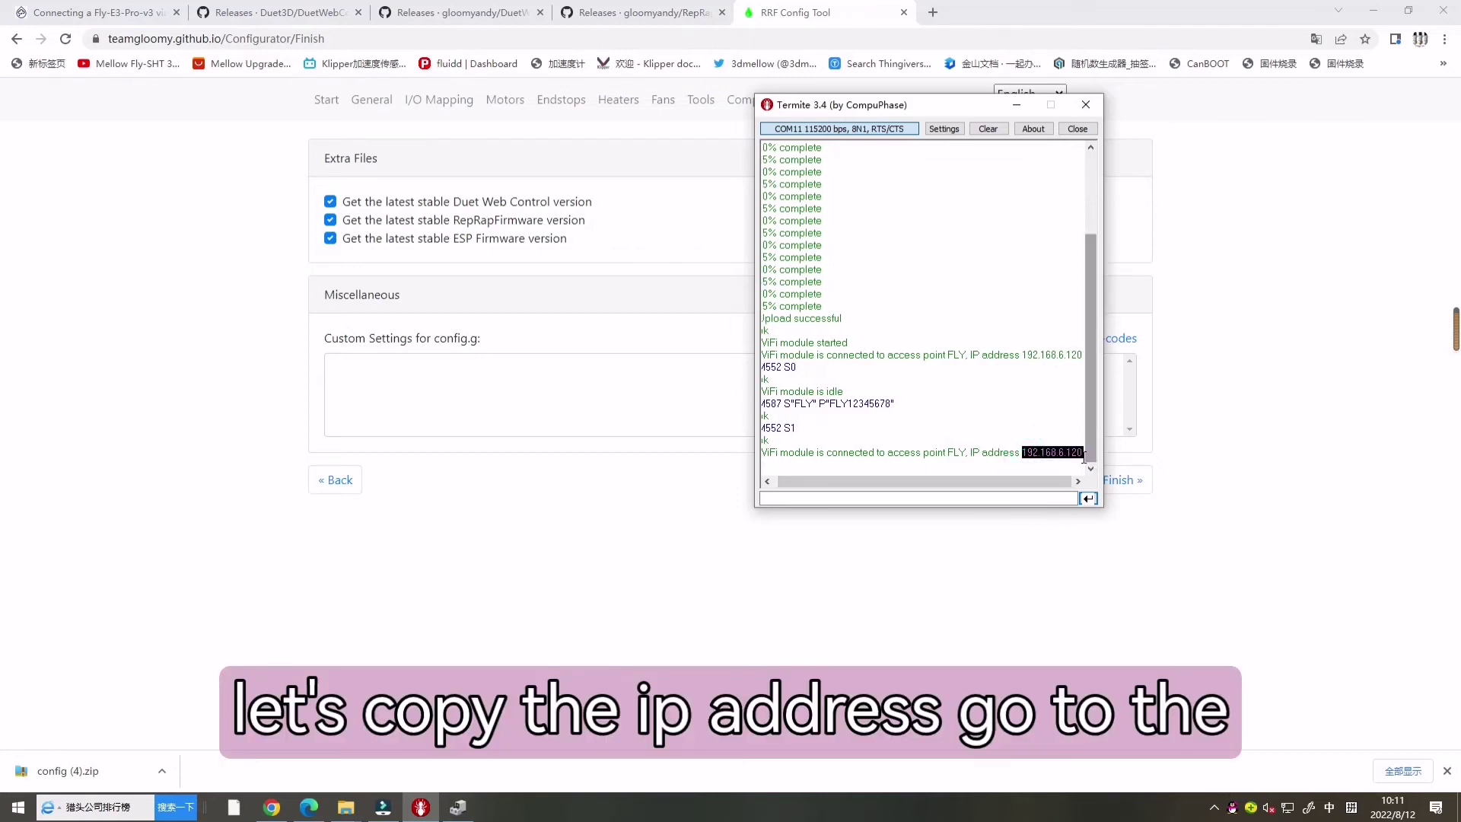
{"action": "left_click", "coordinate": [936, 14]}
Load Duet Web Control at 192.168.6.120 and show the General settings page
{"action": "key", "text": "ctrl+v"}
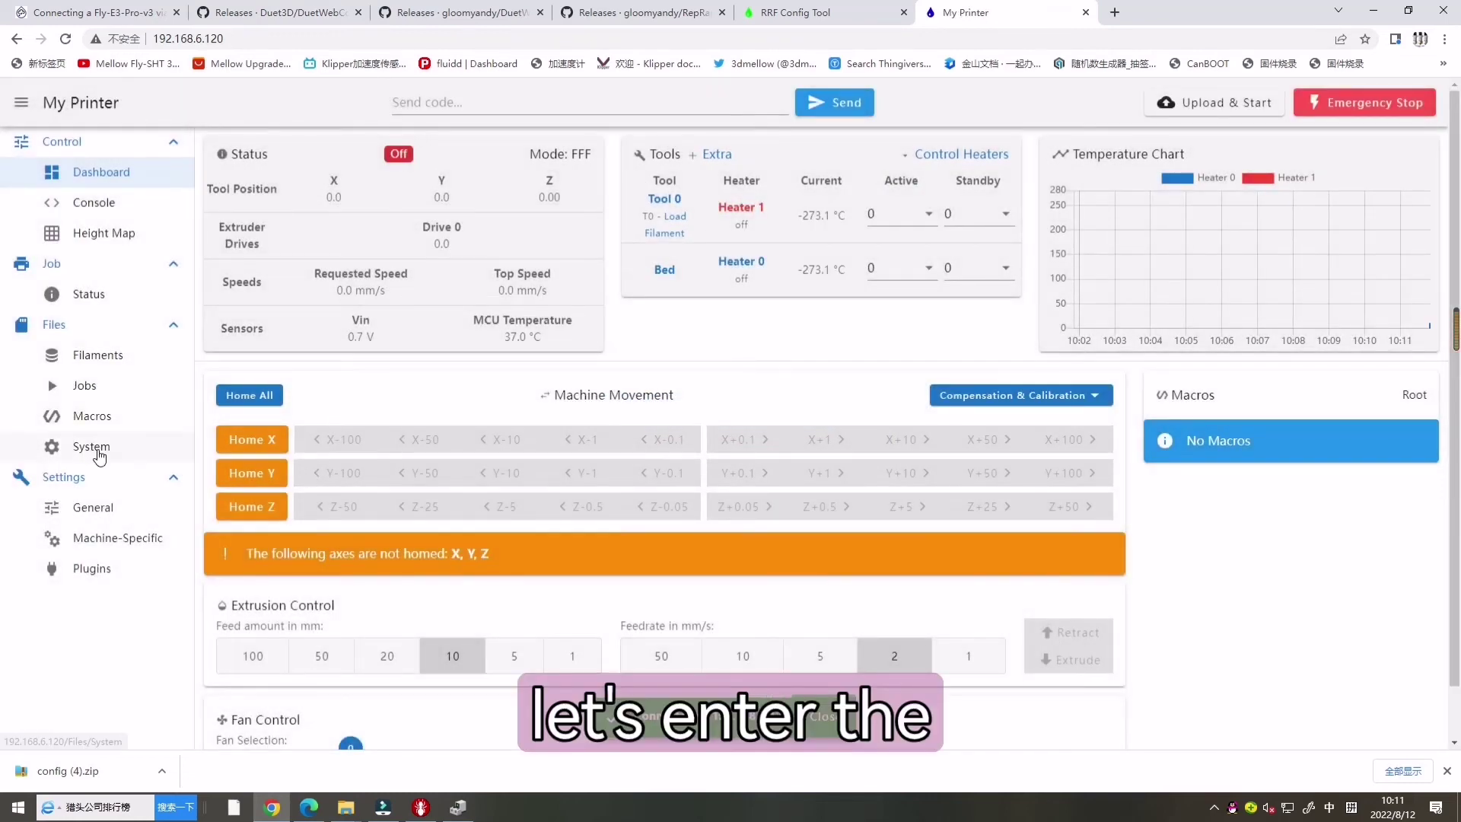
{"action": "left_click", "coordinate": [121, 515]}
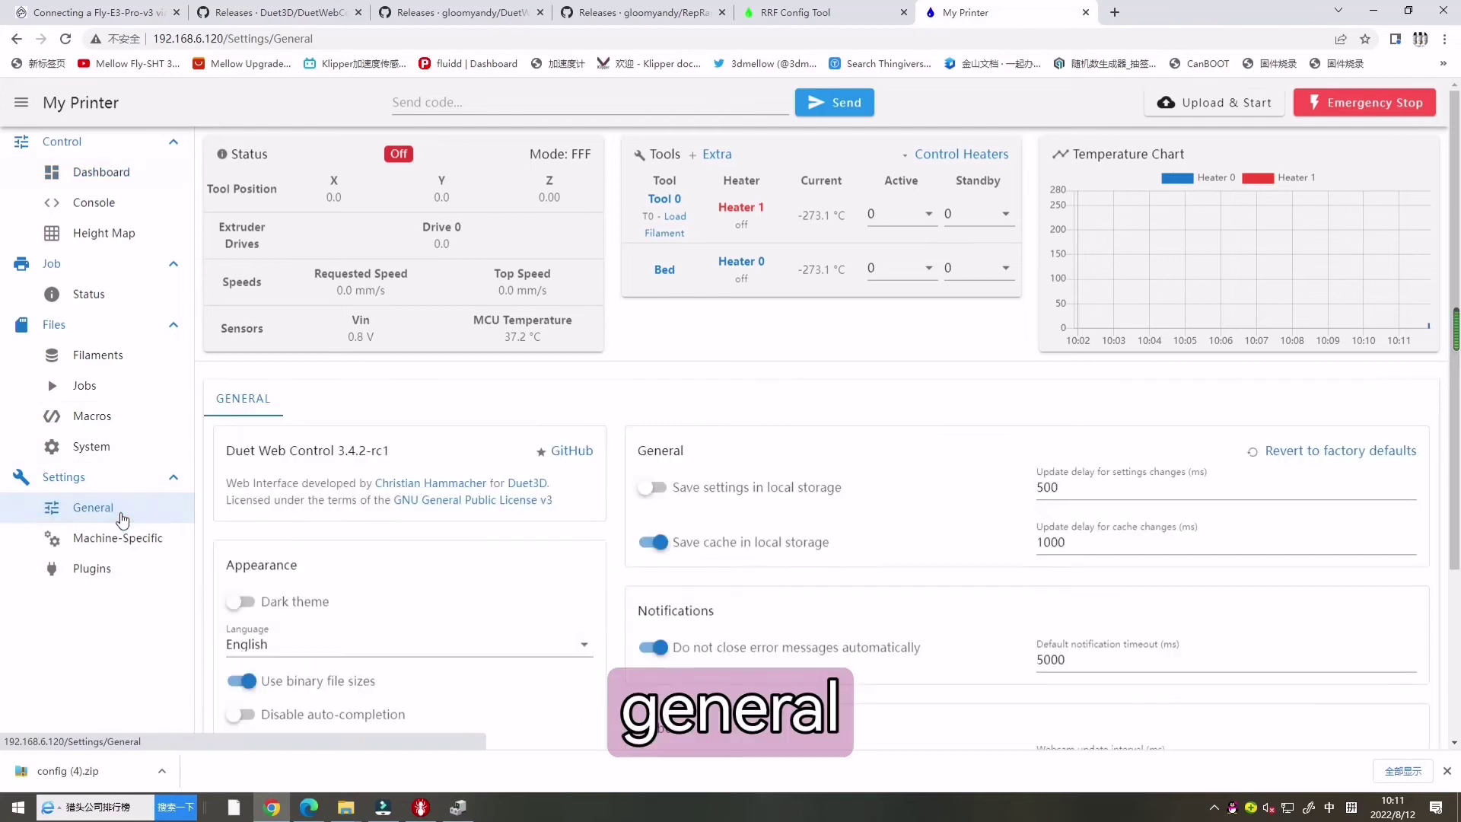
{"action": "scroll", "coordinate": [289, 483], "scroll_direction": "down", "scroll_amount": 2}
{"action": "scroll", "coordinate": [289, 483], "scroll_direction": "up", "scroll_amount": 1}
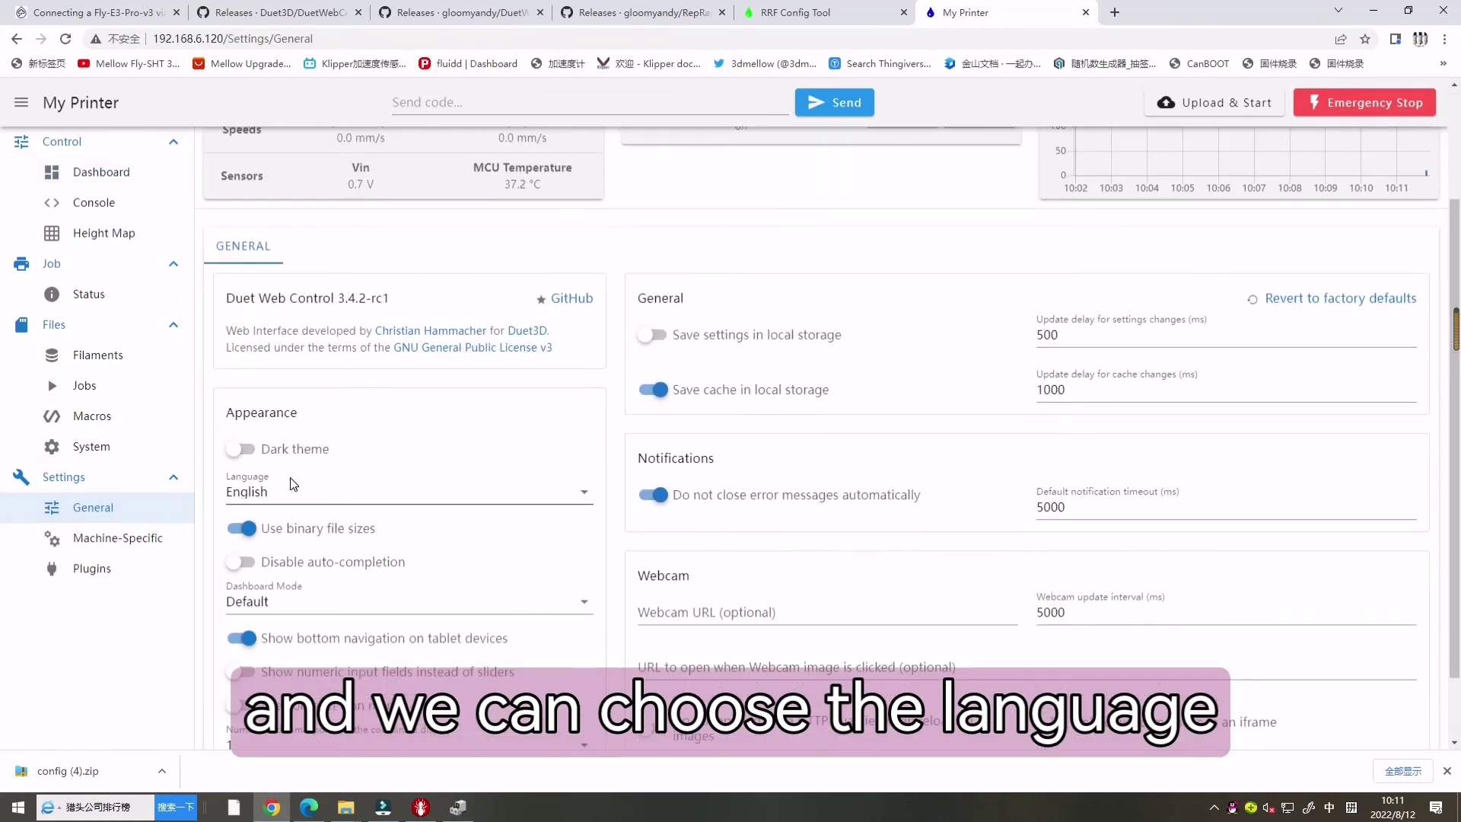
Review the available interface Language options, then close the list unchanged
{"action": "left_click", "coordinate": [584, 492]}
{"action": "scroll", "coordinate": [309, 555], "scroll_direction": "down", "scroll_amount": 4}
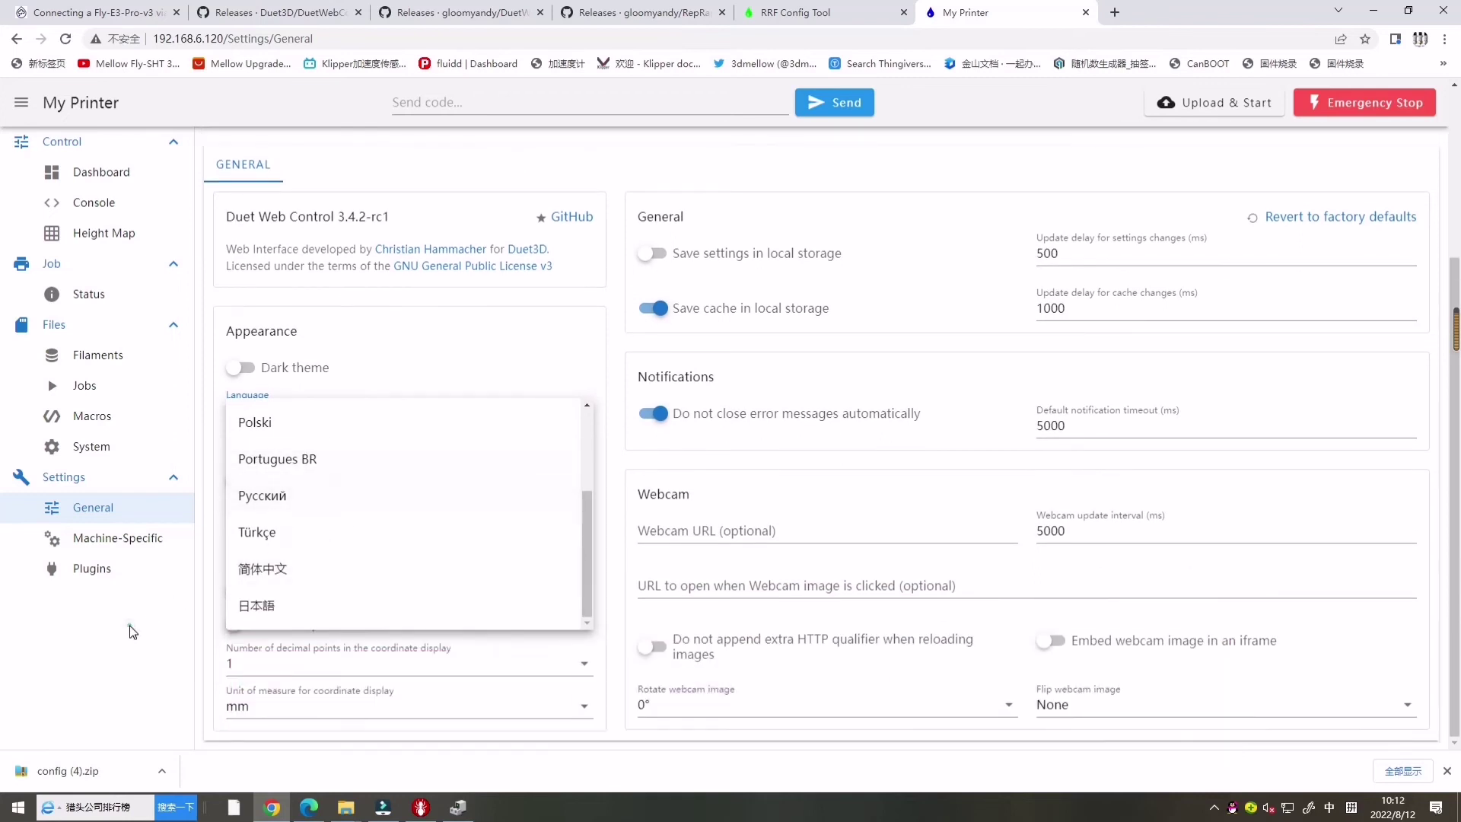
{"action": "left_click", "coordinate": [129, 626]}
Upload the archive config (4).zip into the System directory
{"action": "left_click", "coordinate": [73, 450]}
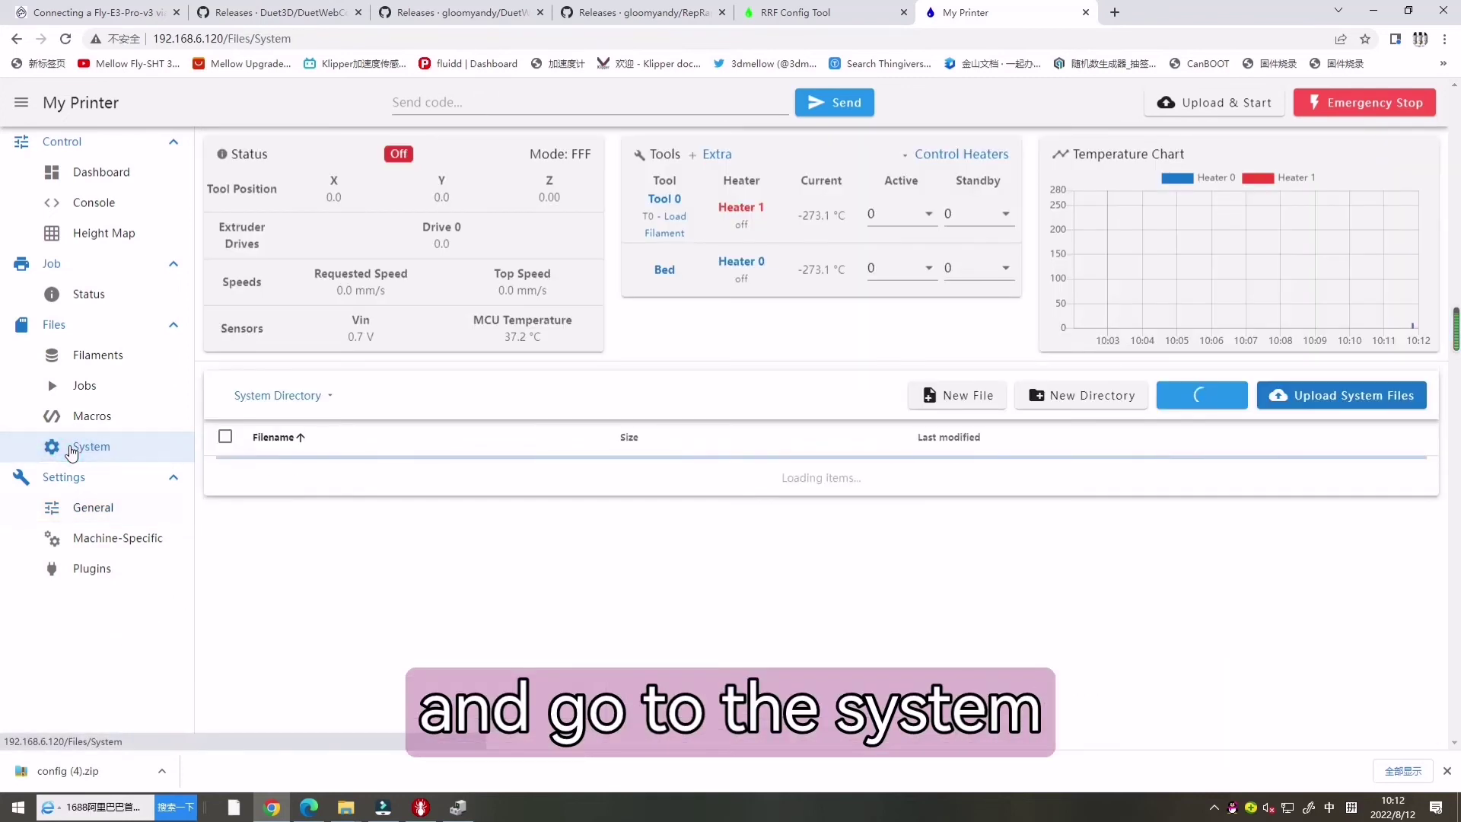
{"action": "left_click", "coordinate": [1288, 407]}
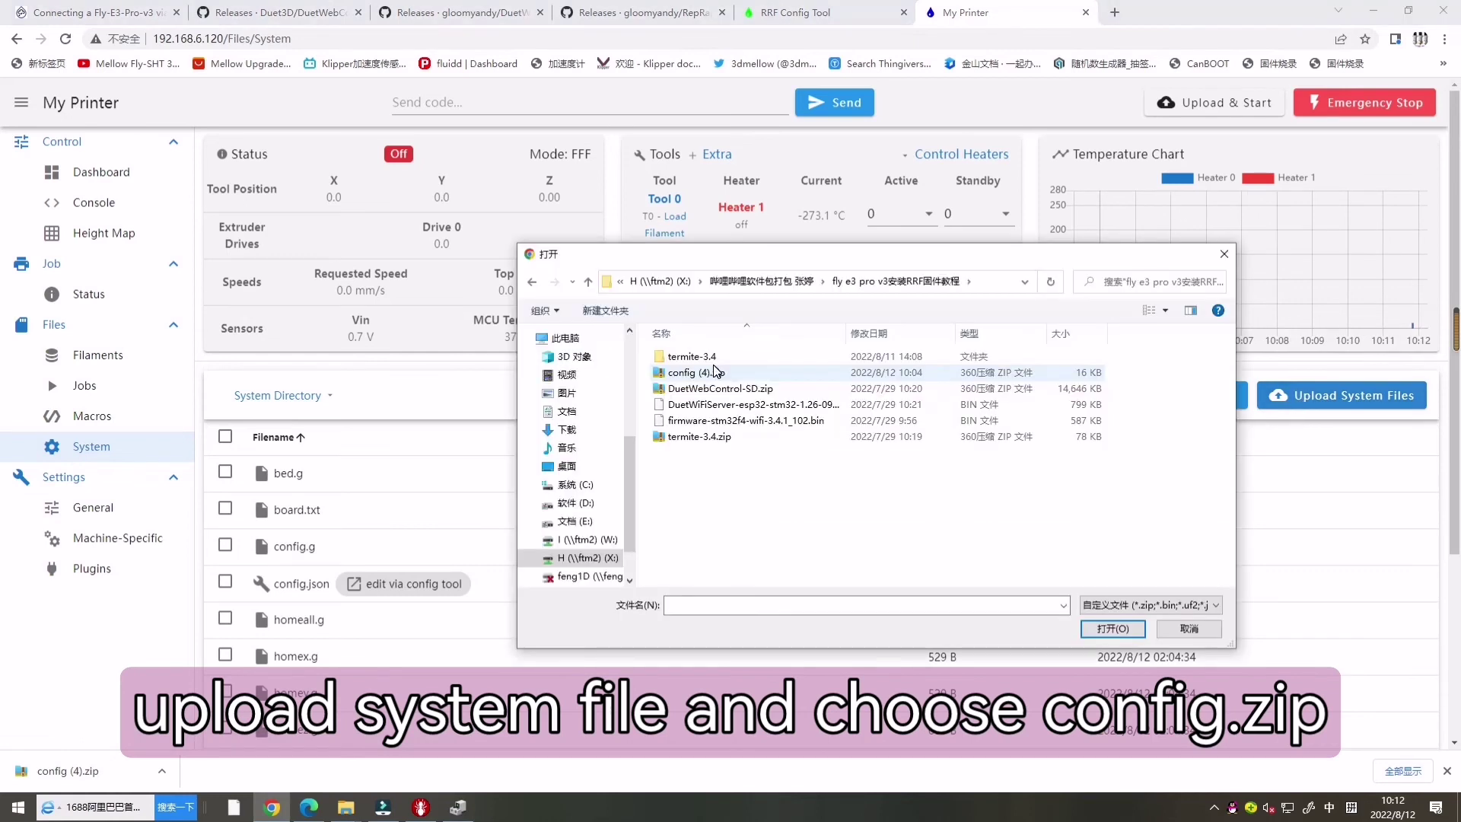
{"action": "left_click", "coordinate": [697, 374]}
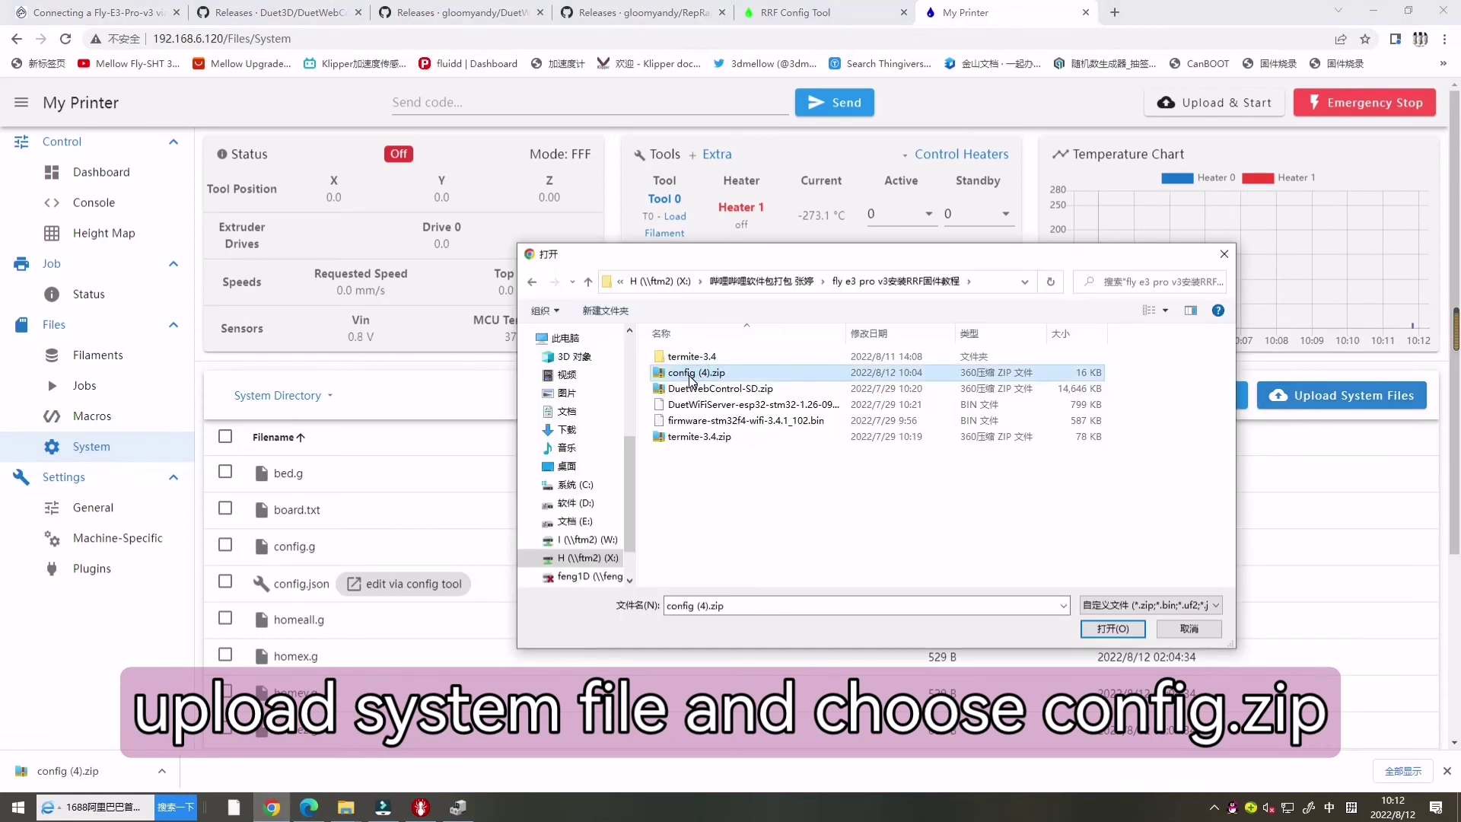
{"action": "left_click", "coordinate": [1110, 629]}
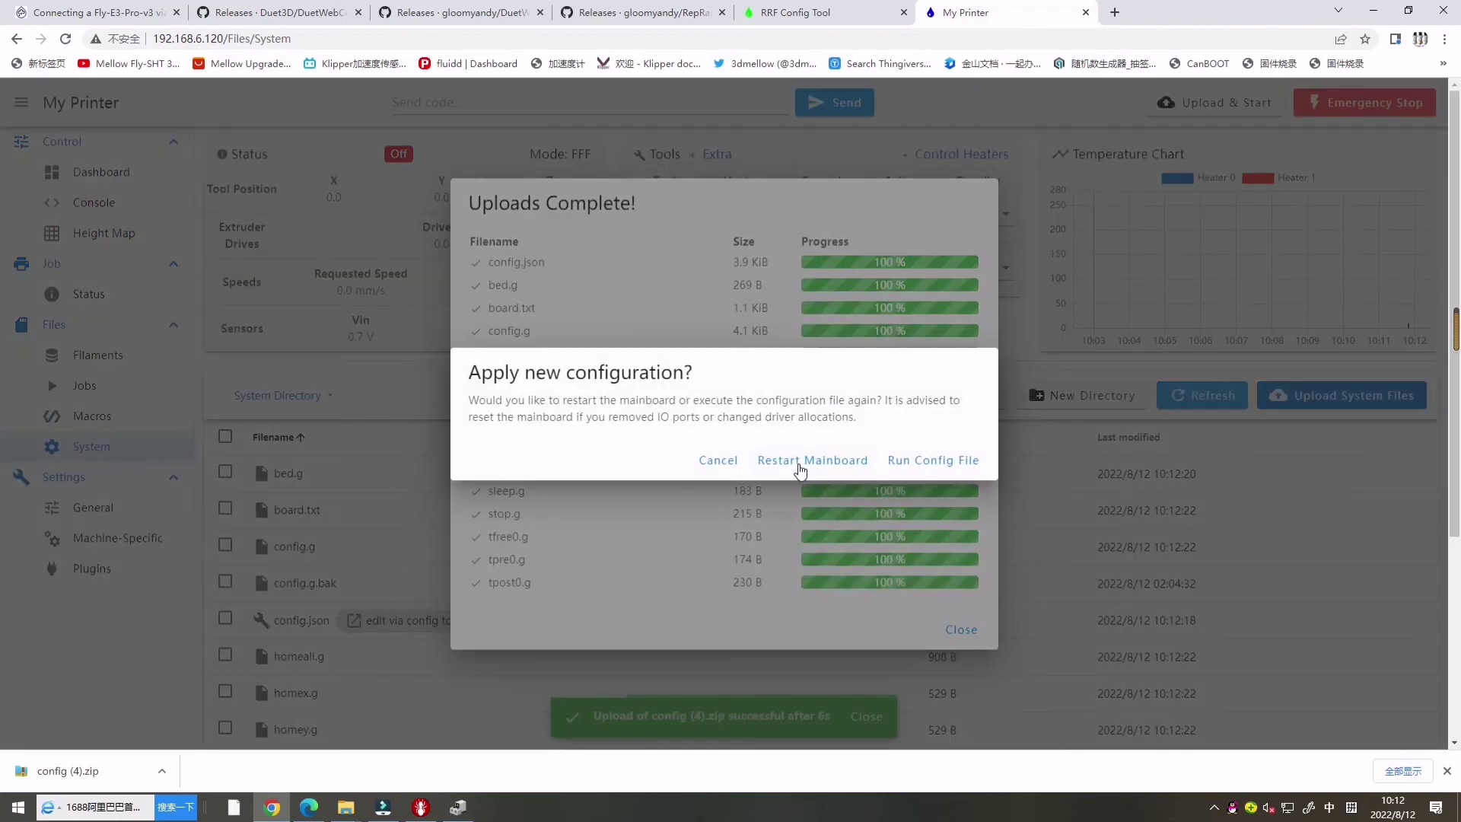
Restart the mainboard to apply the new configuration, then dismiss the Uploads Complete summary
{"action": "left_click", "coordinate": [797, 463]}
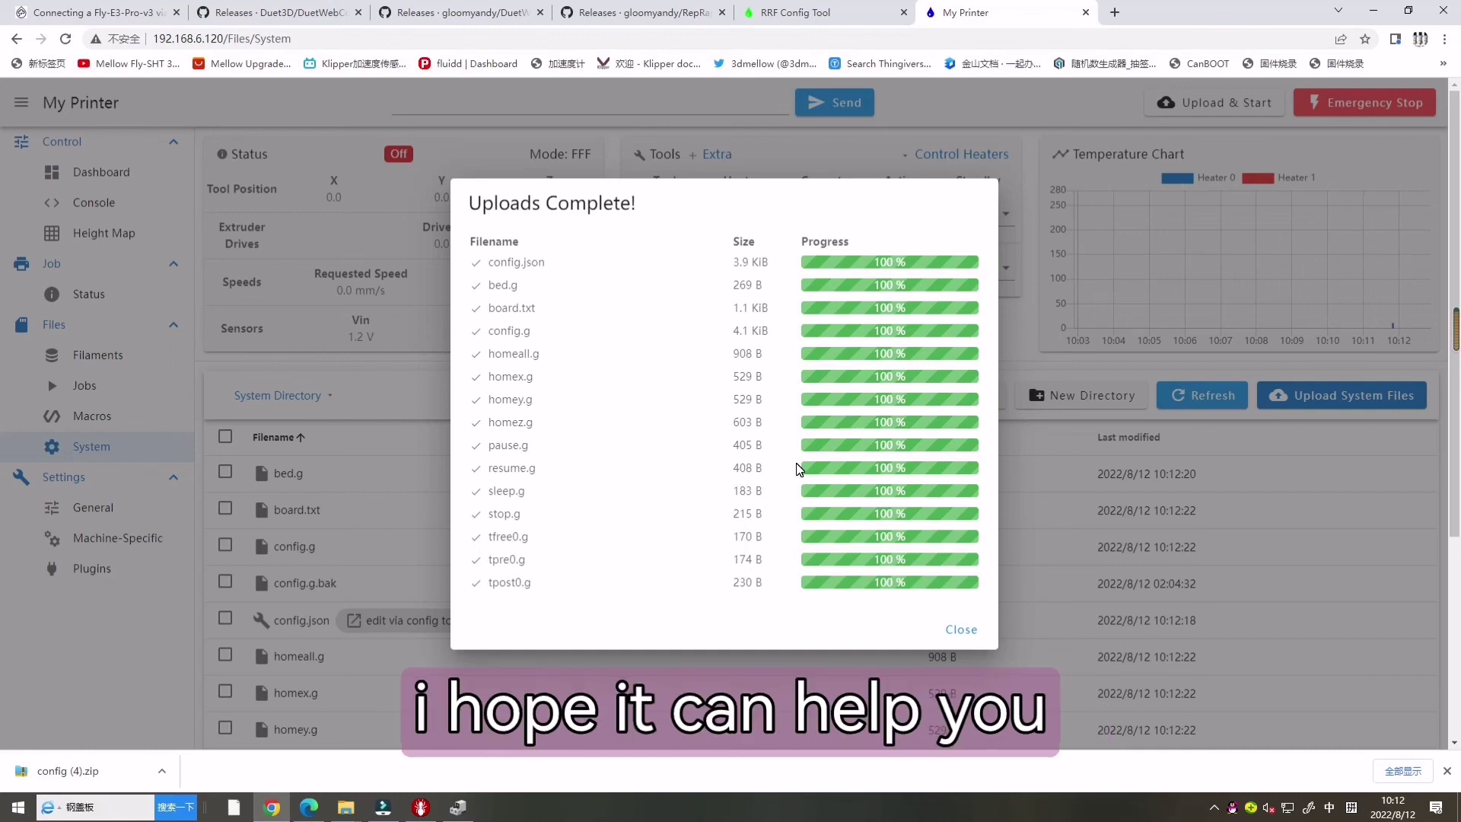
{"action": "left_click", "coordinate": [962, 630]}
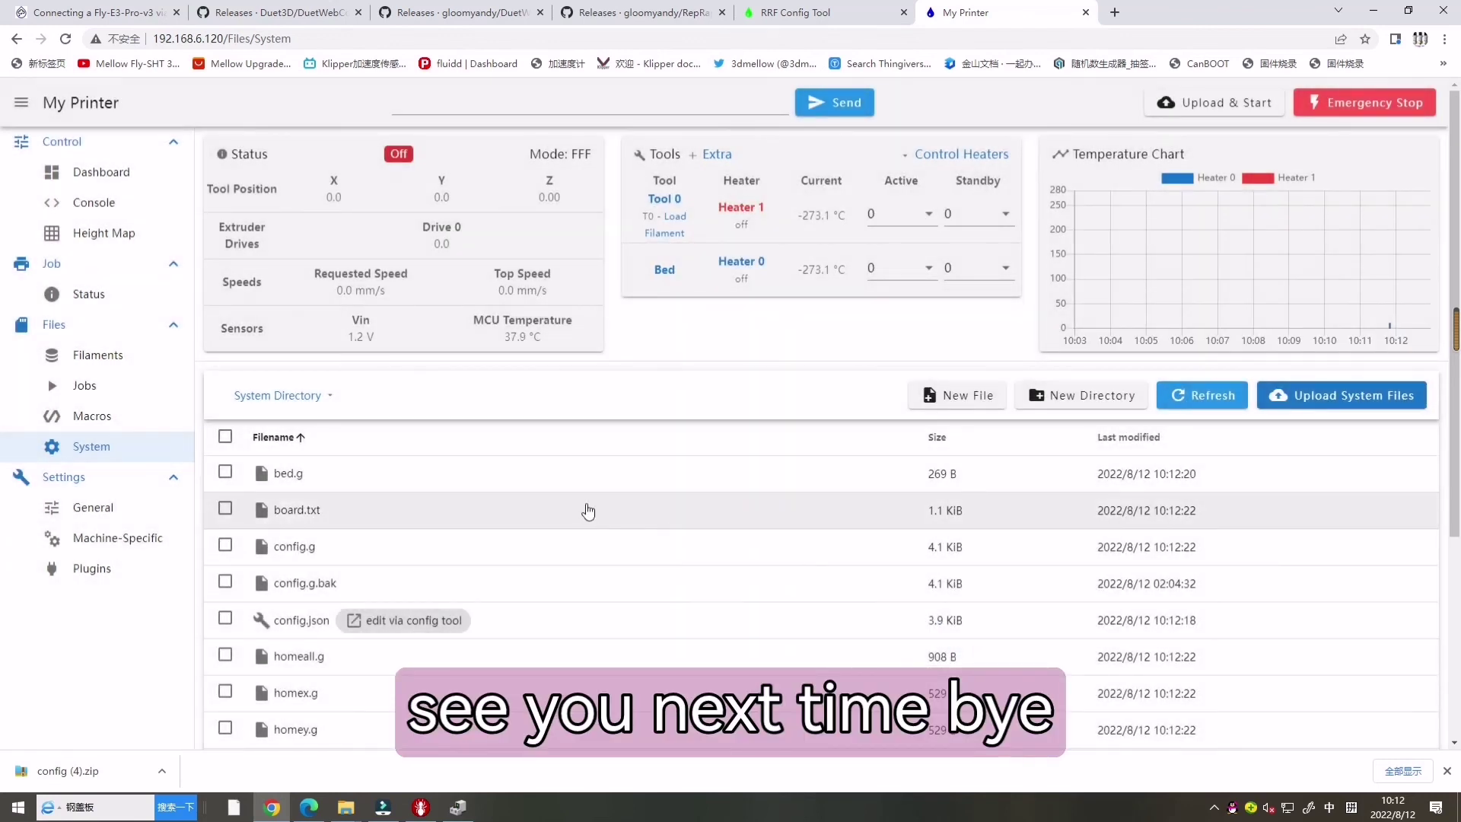
{"action": "scroll", "coordinate": [453, 483], "scroll_direction": "down", "scroll_amount": 4}
{"action": "scroll", "coordinate": [792, 391], "scroll_direction": "up", "scroll_amount": 4}
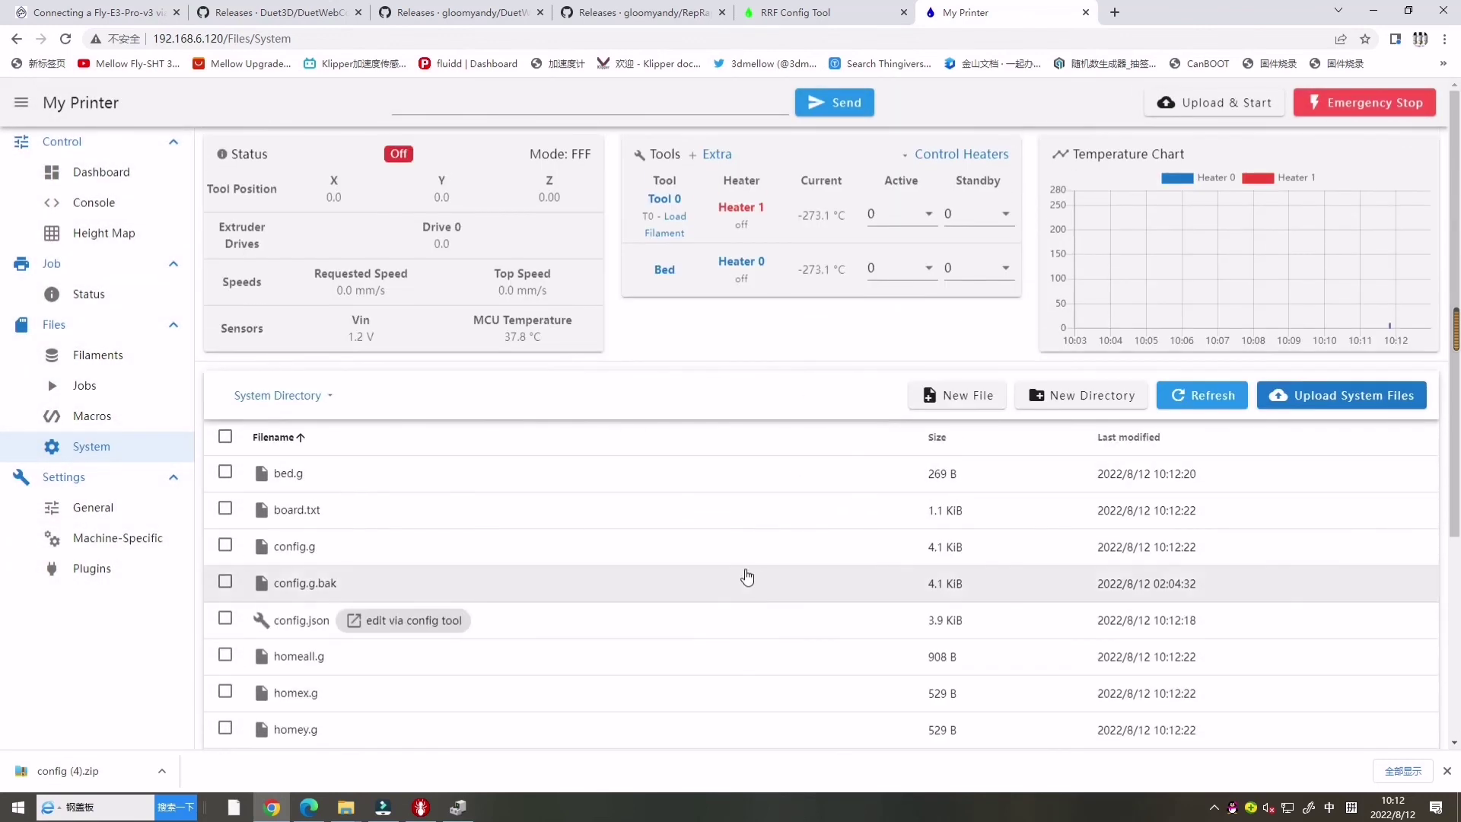